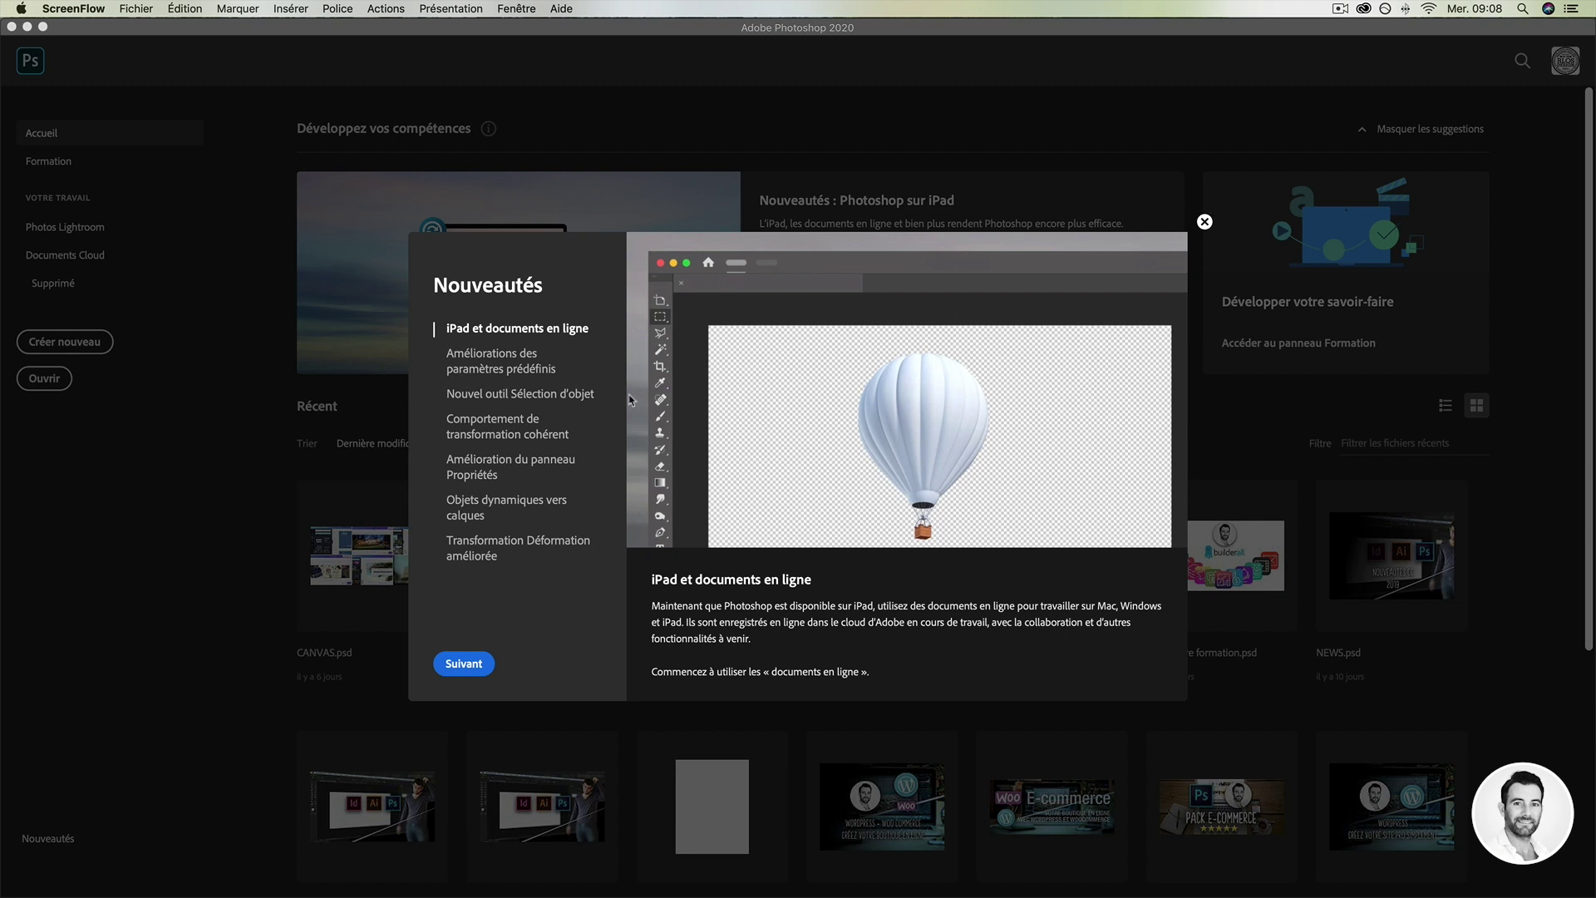
Step: Browse the new-feature overview from the preset improvements through the improved Warp transformation, and close the overview
left_click(494, 362)
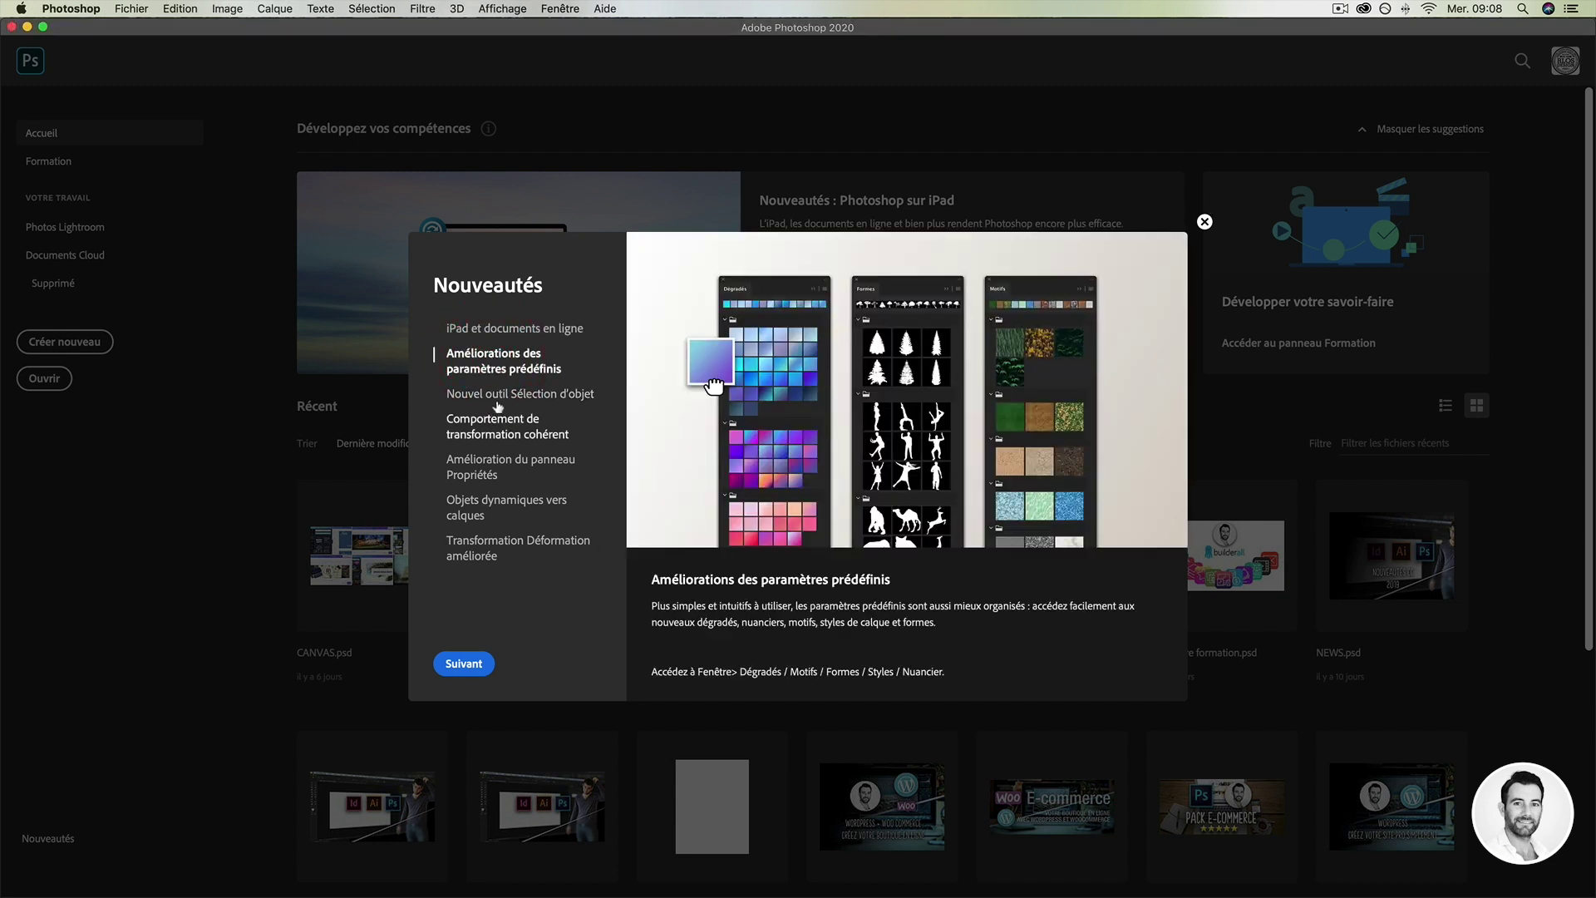
left_click(497, 399)
left_click(491, 426)
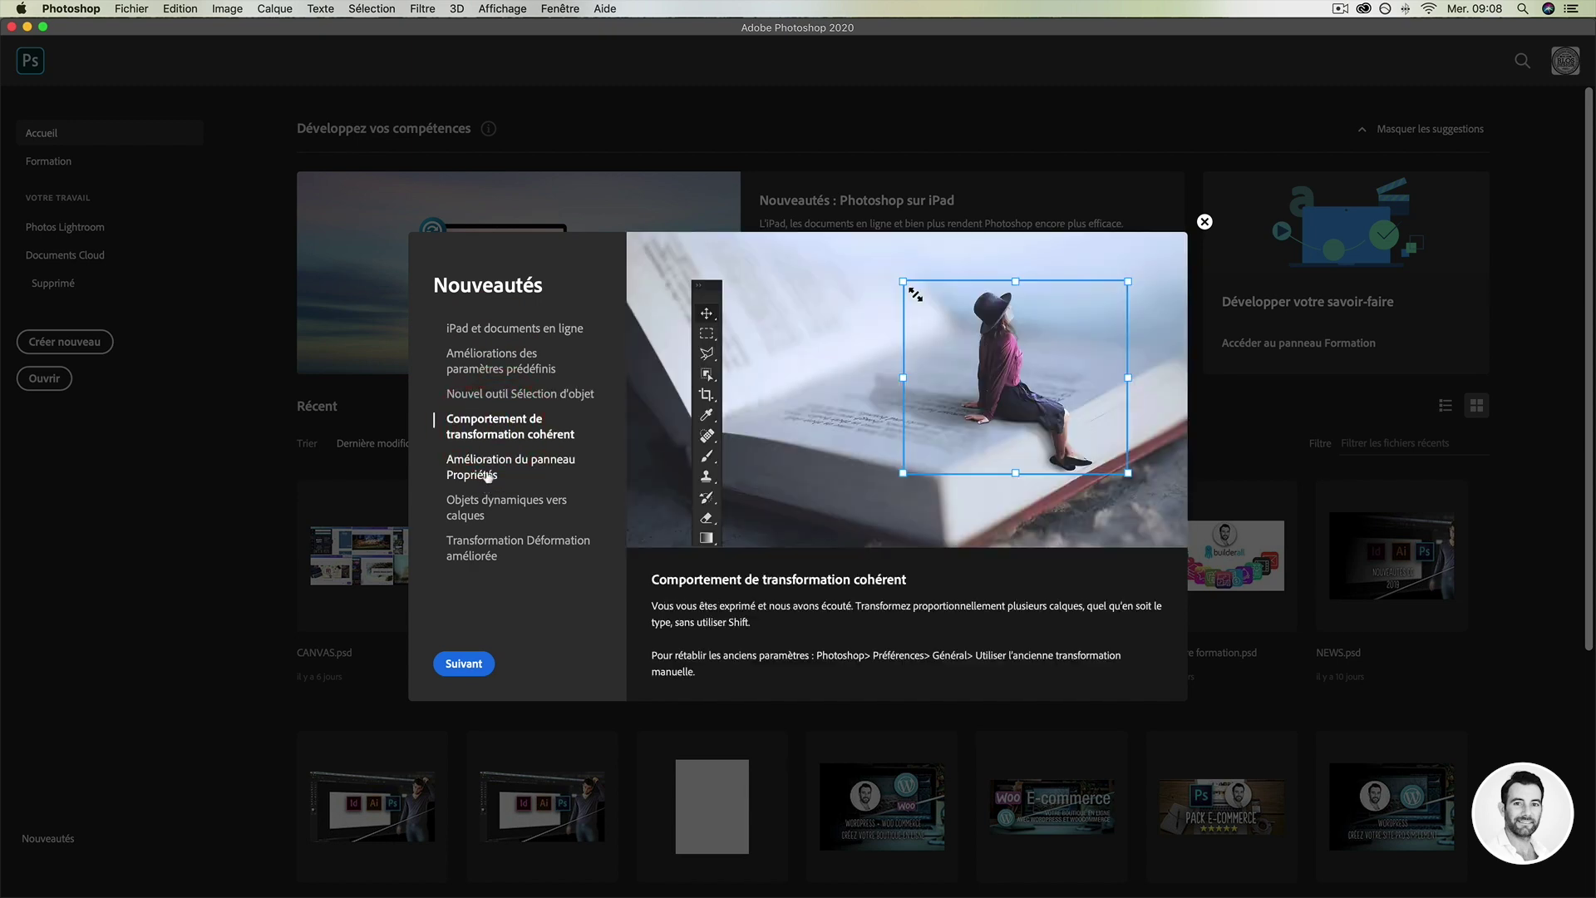
left_click(489, 474)
left_click(466, 508)
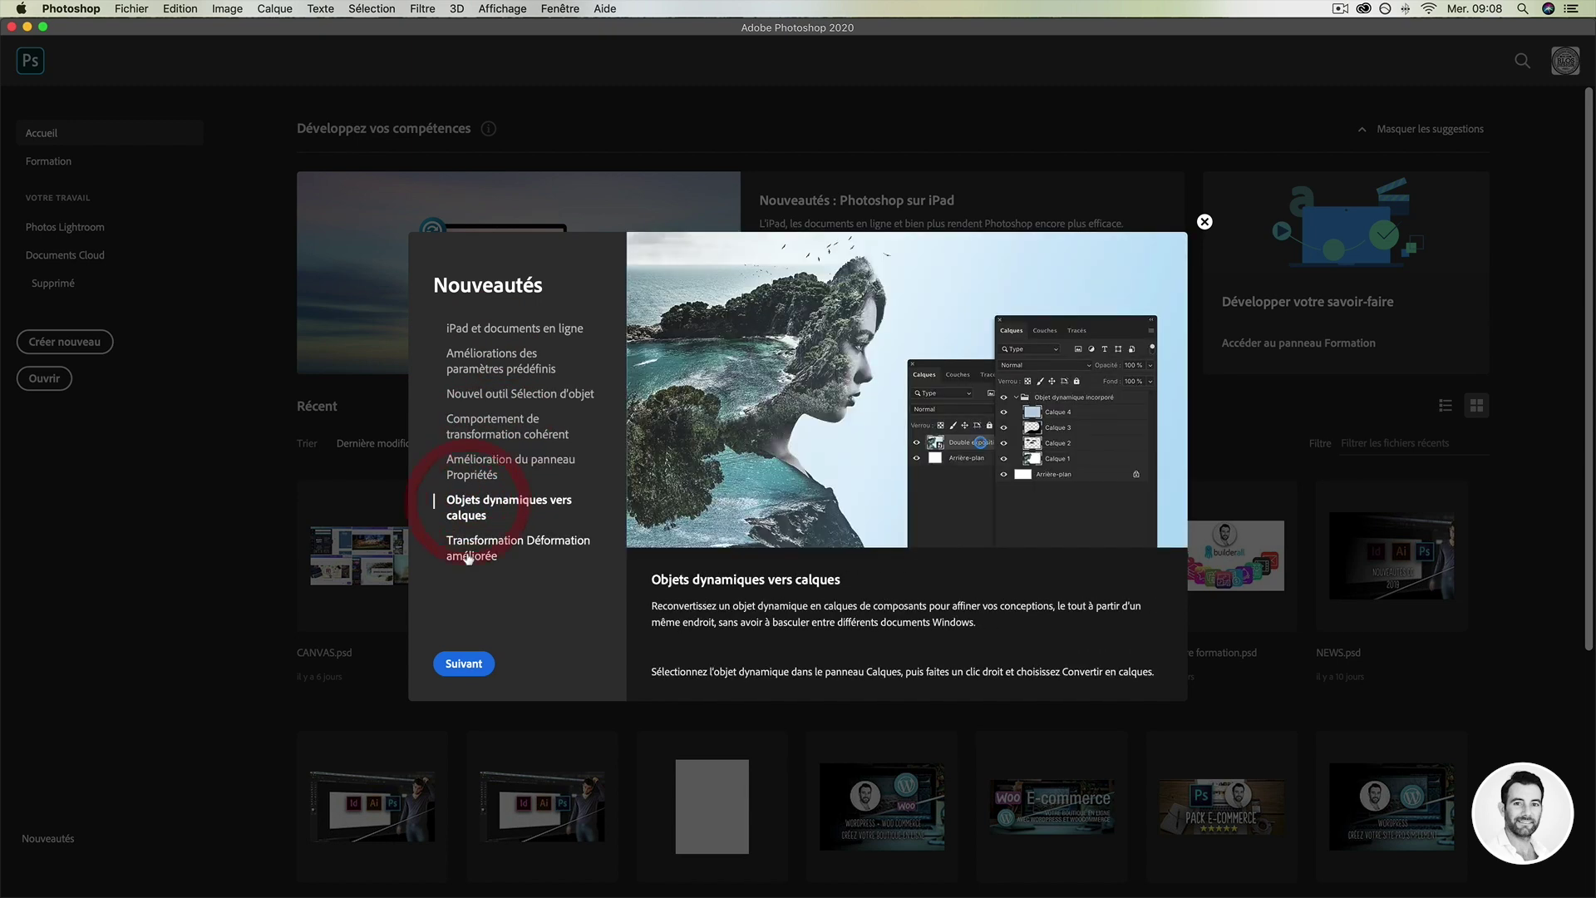
left_click(468, 557)
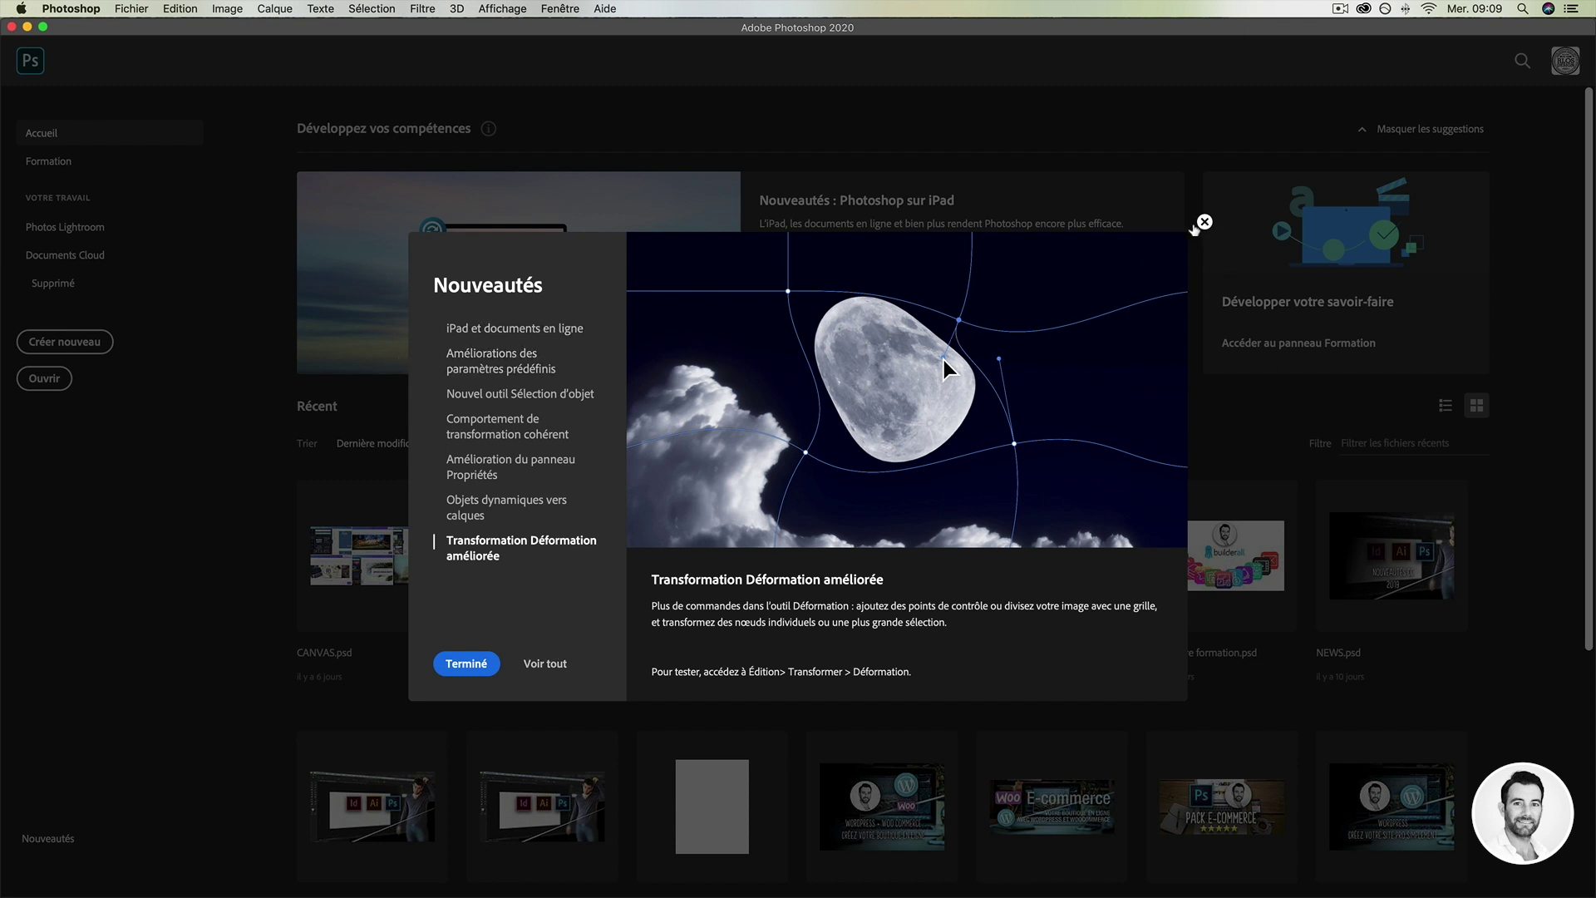
left_click(1204, 222)
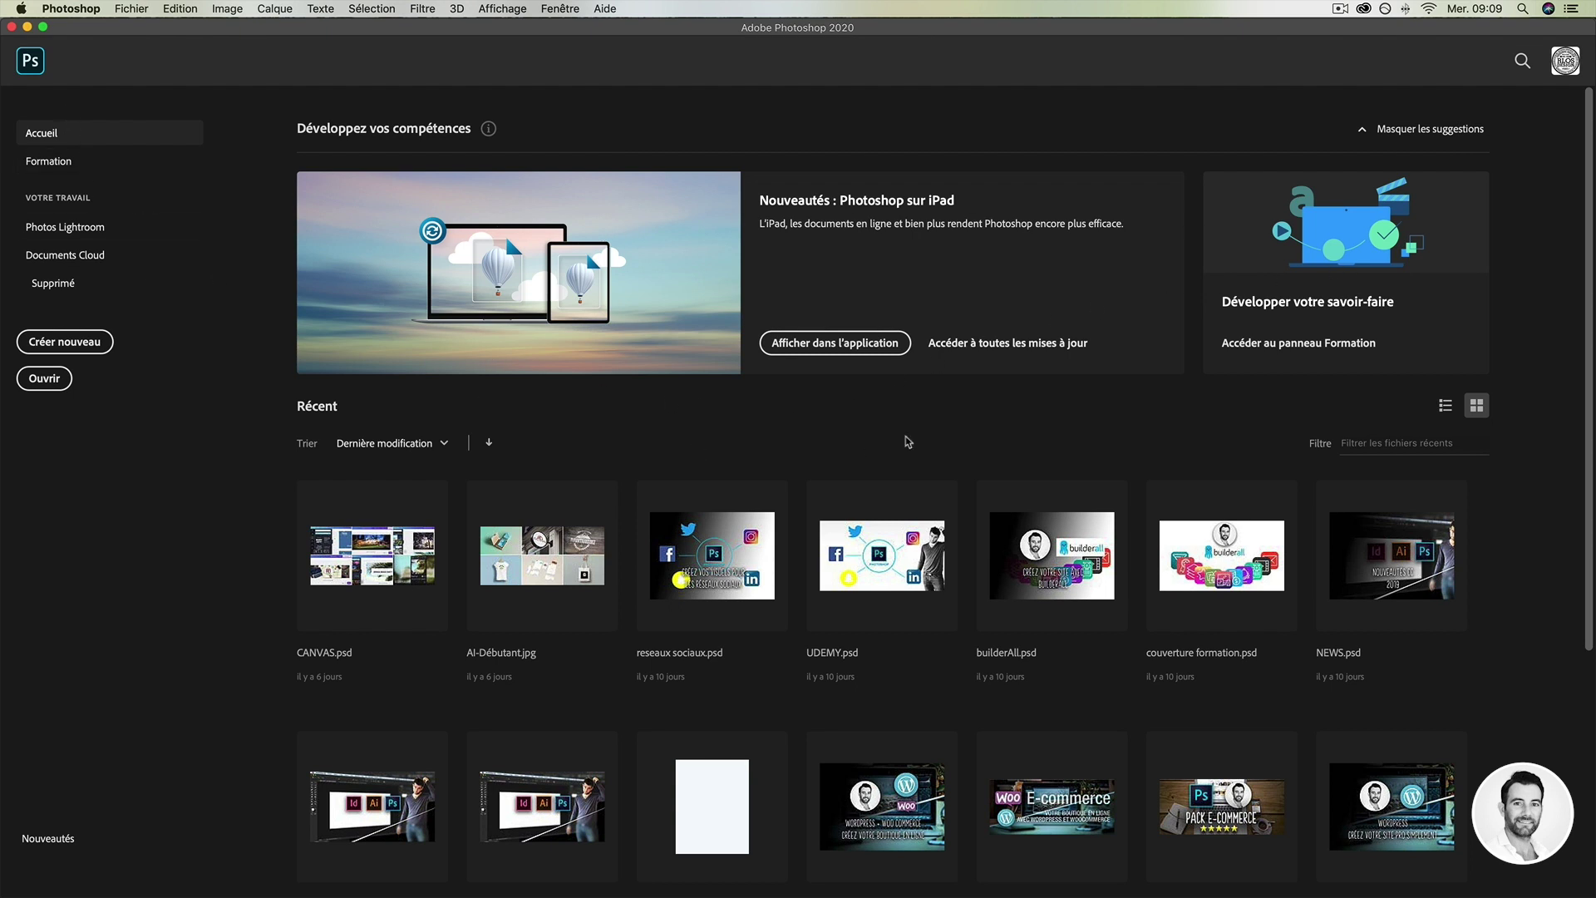
Step: View the recent files as a list and back as thumbnails, and open the cloud documents section
left_click(1446, 405)
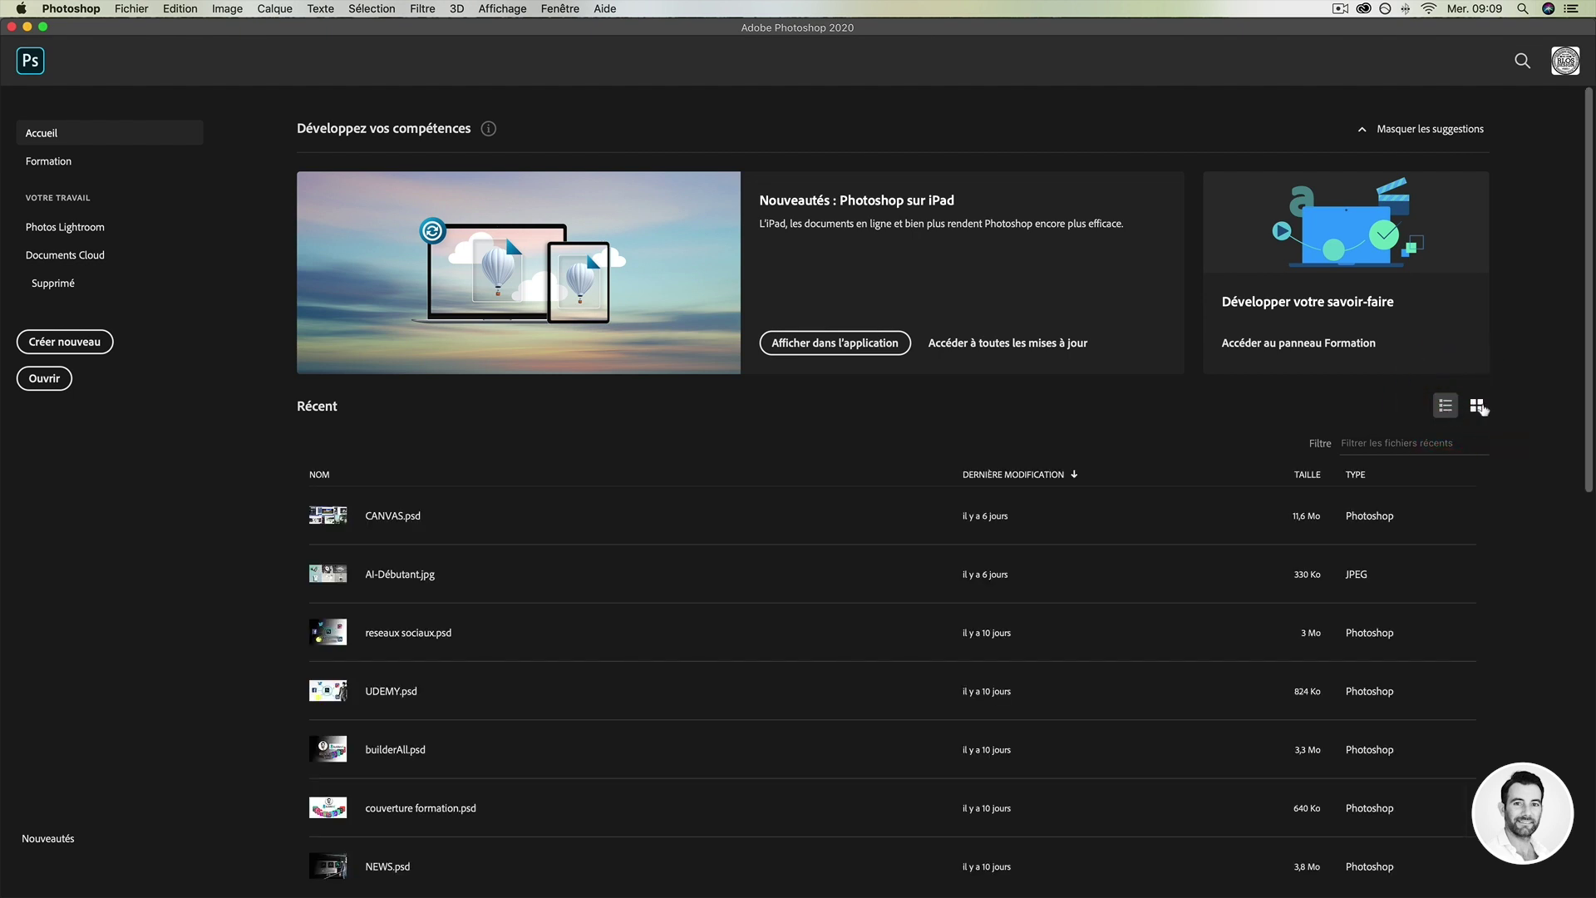
left_click(1479, 407)
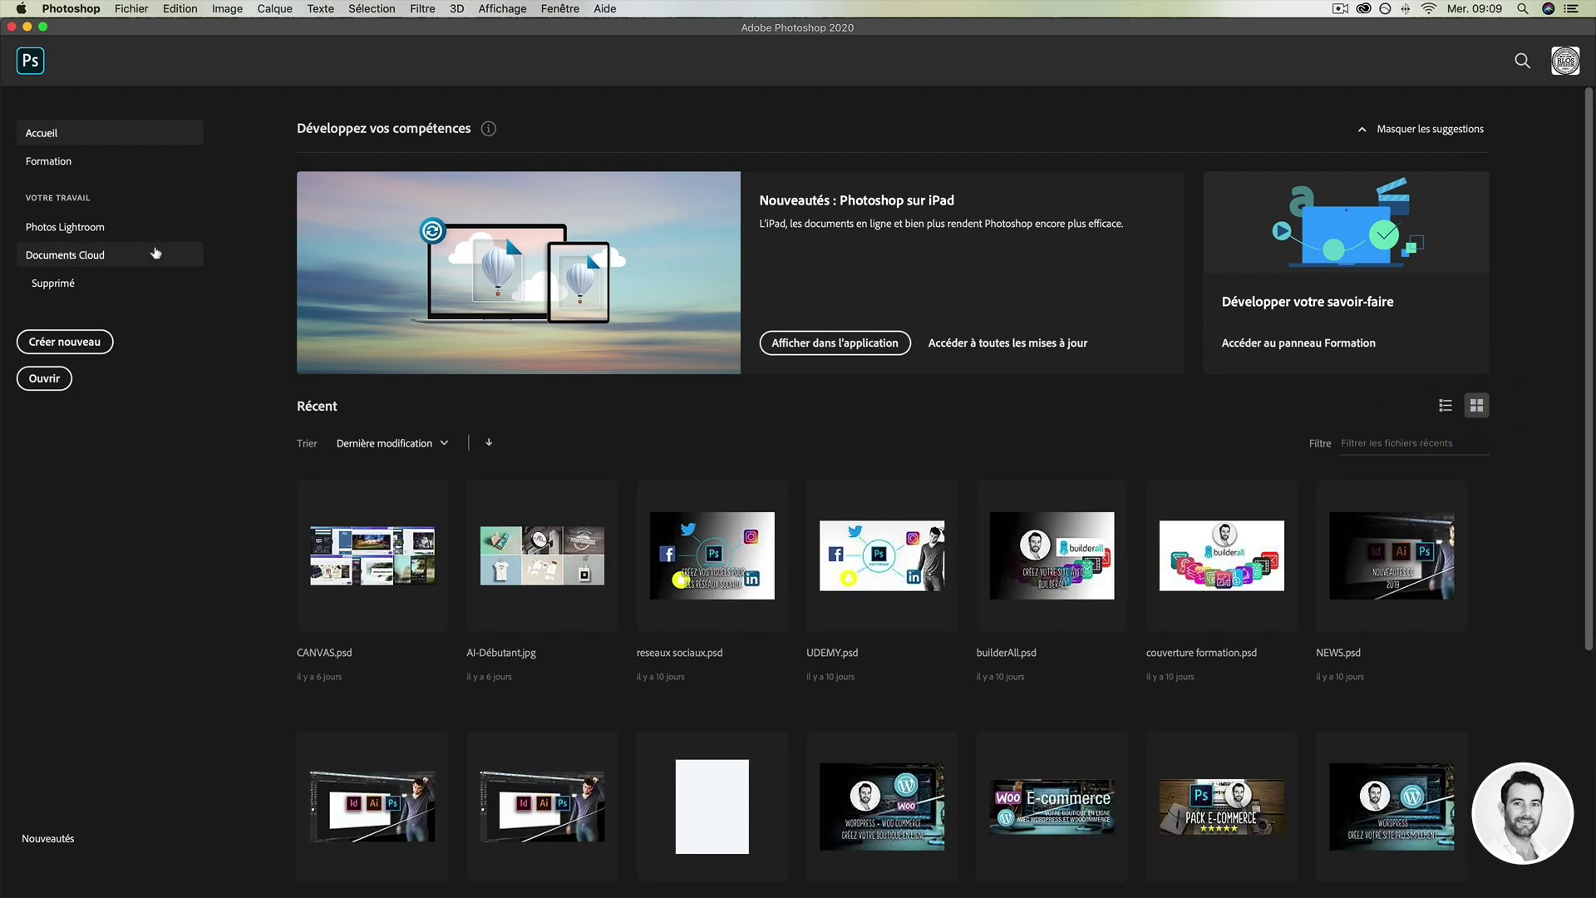
left_click(64, 261)
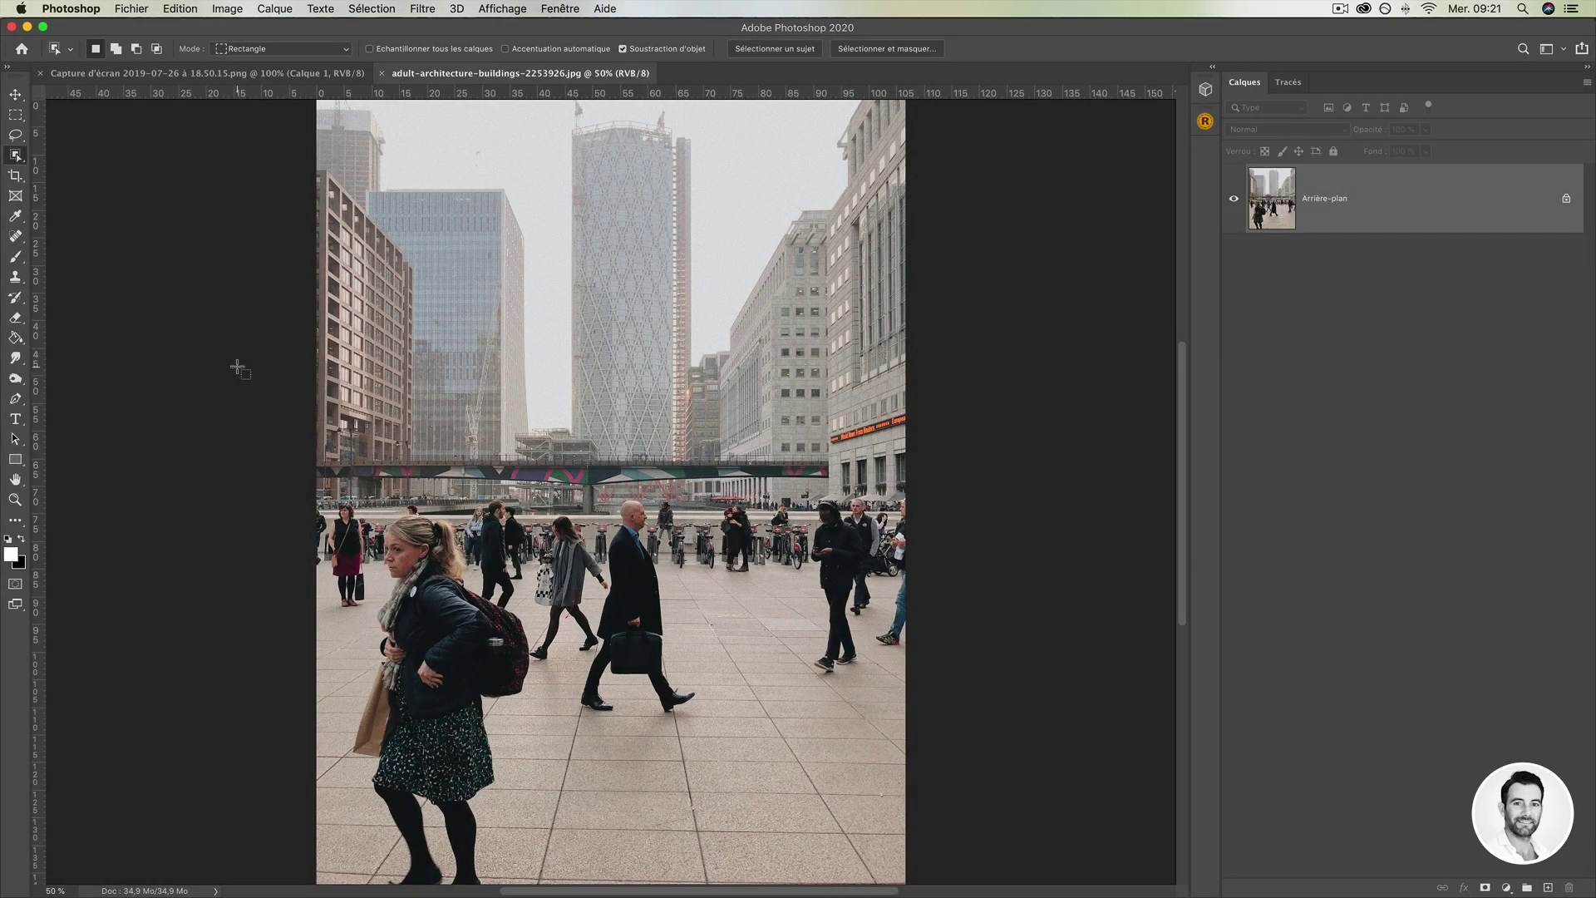
Step: With the Quick Selection tool active, try selecting the photo's subject automatically with Select Subject, and clear the selection
right_click(21, 160)
left_click(83, 168)
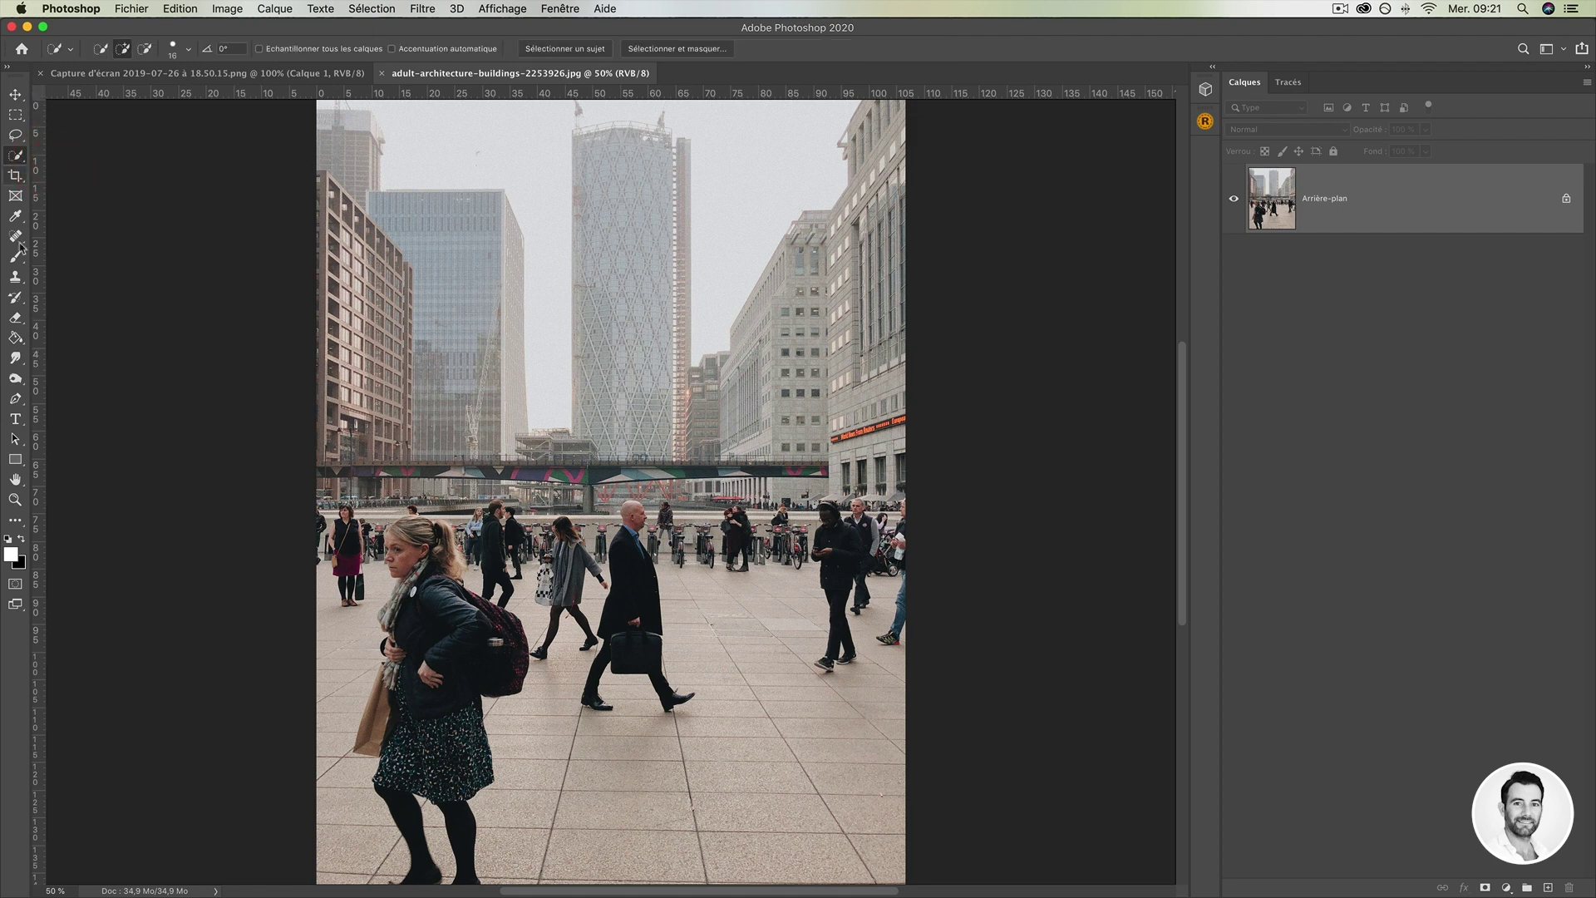
right_click(14, 160)
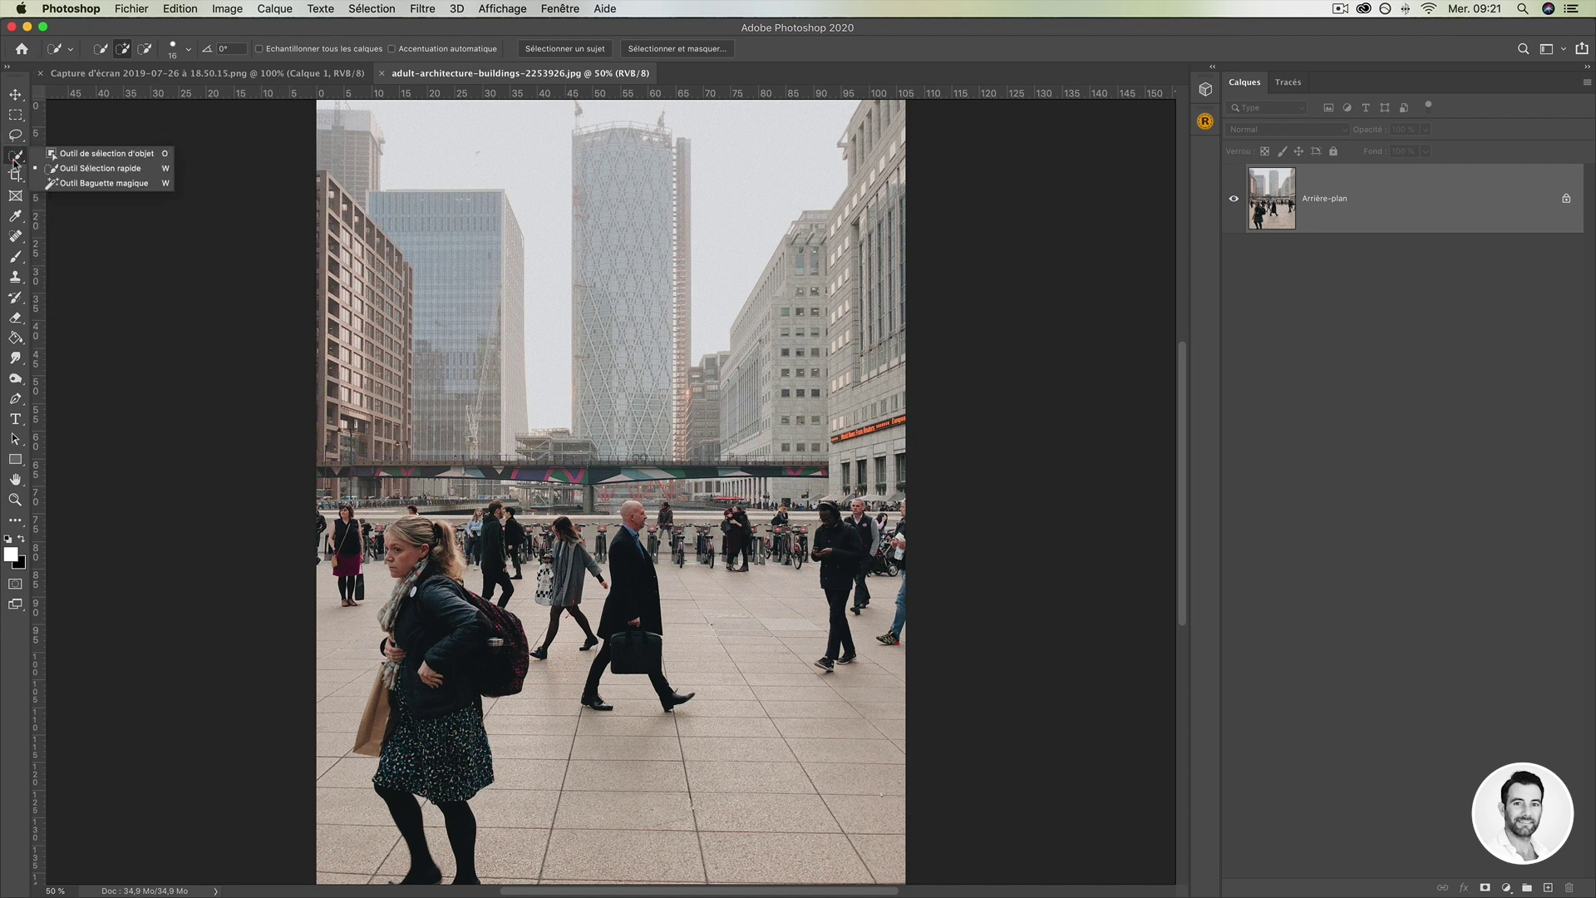
left_click(96, 171)
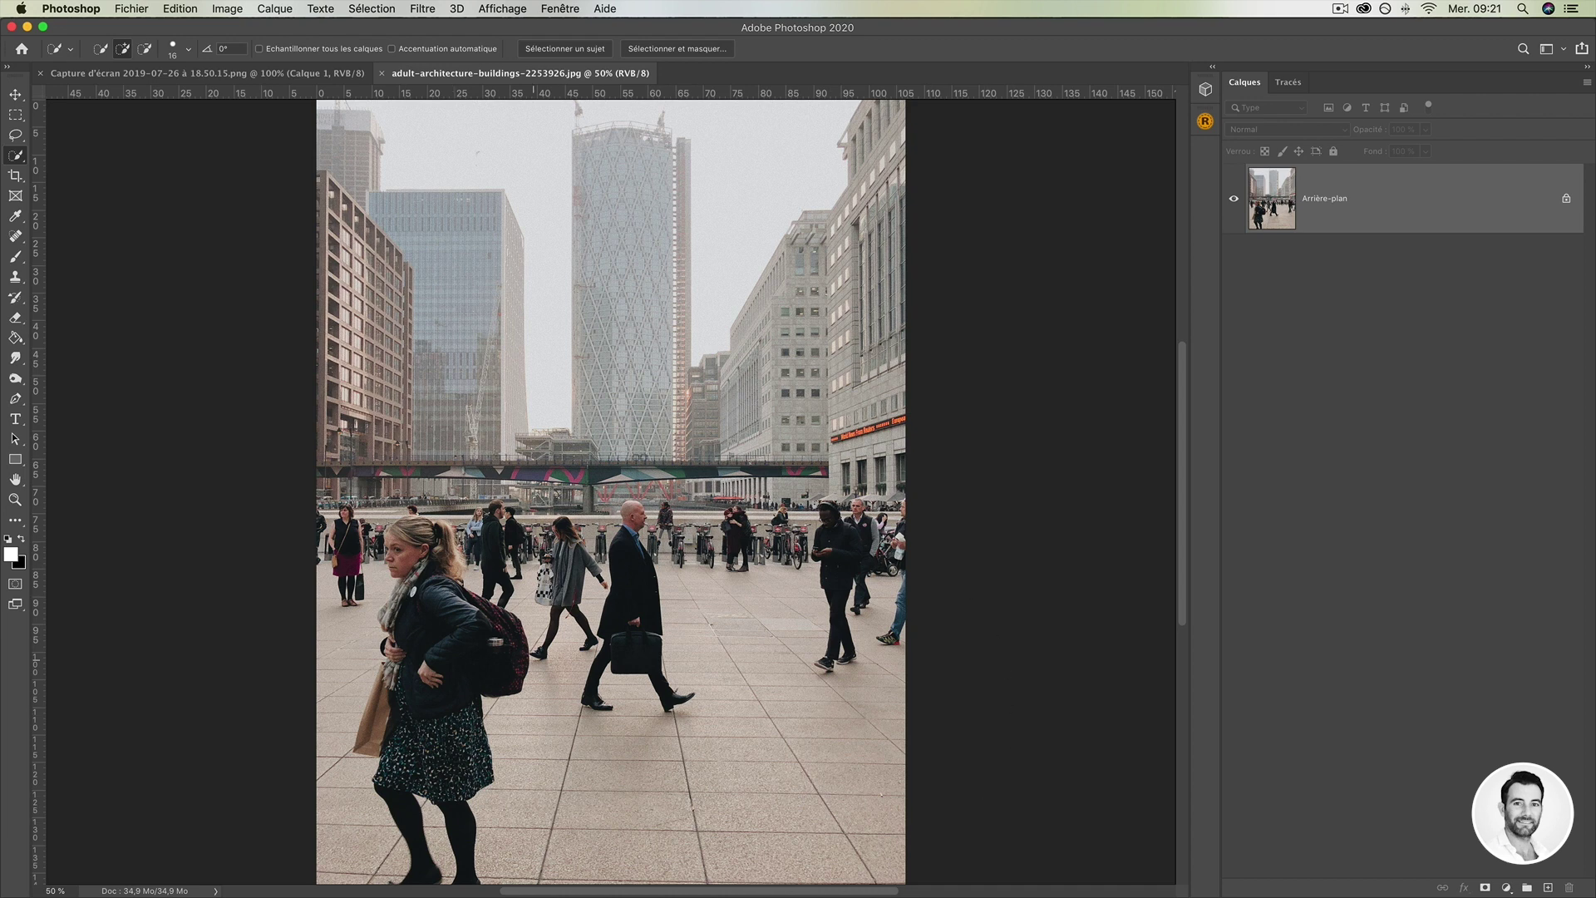
left_click(557, 50)
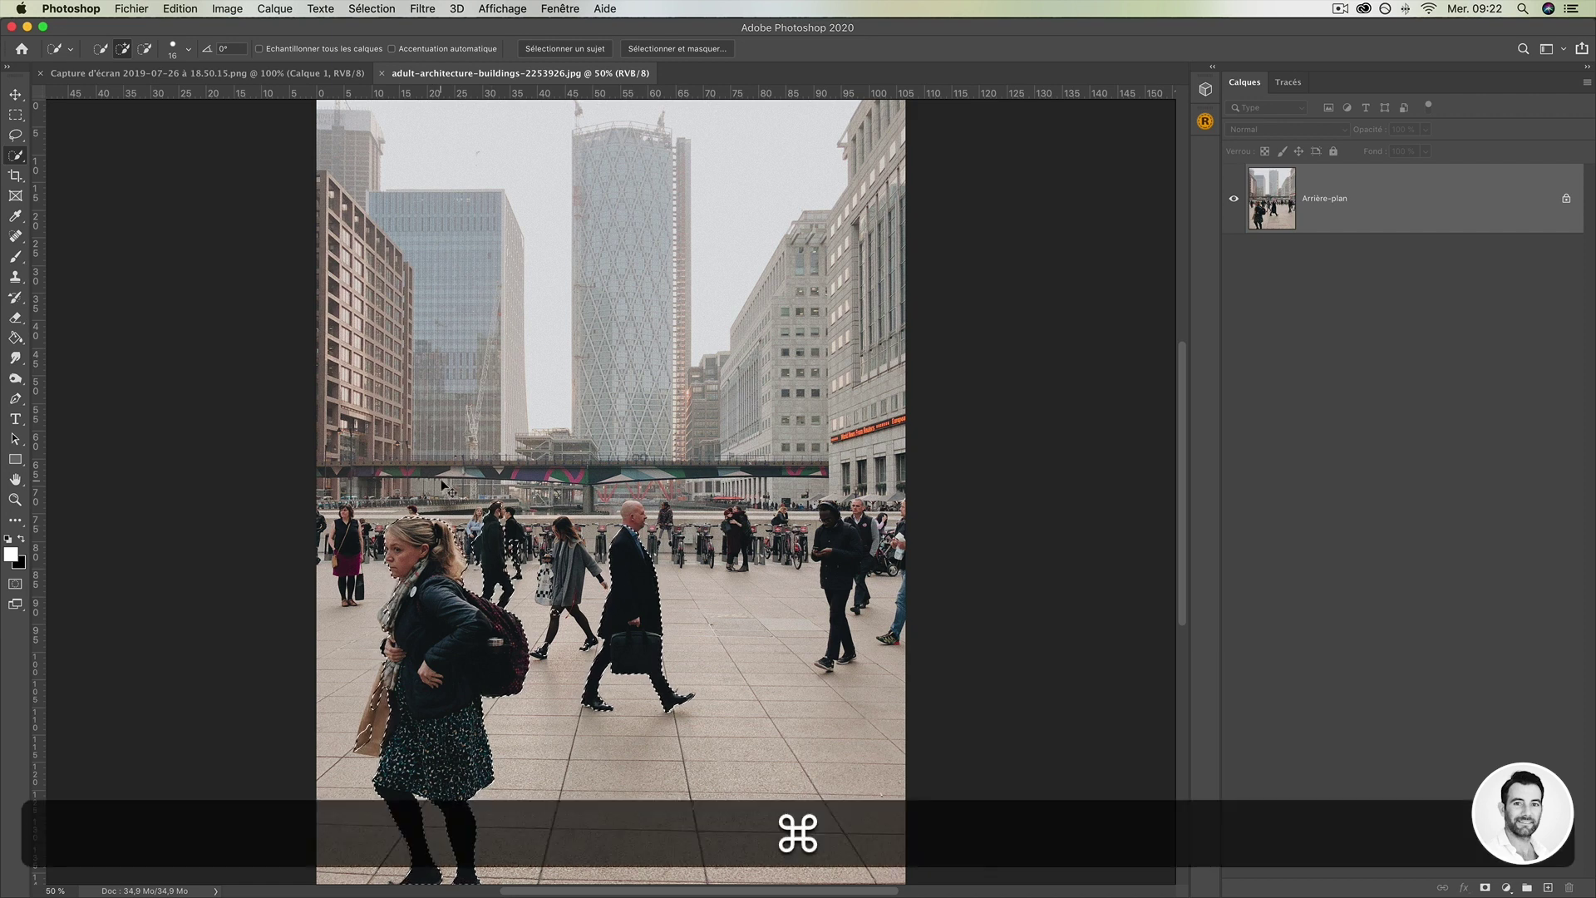
key("super+d")
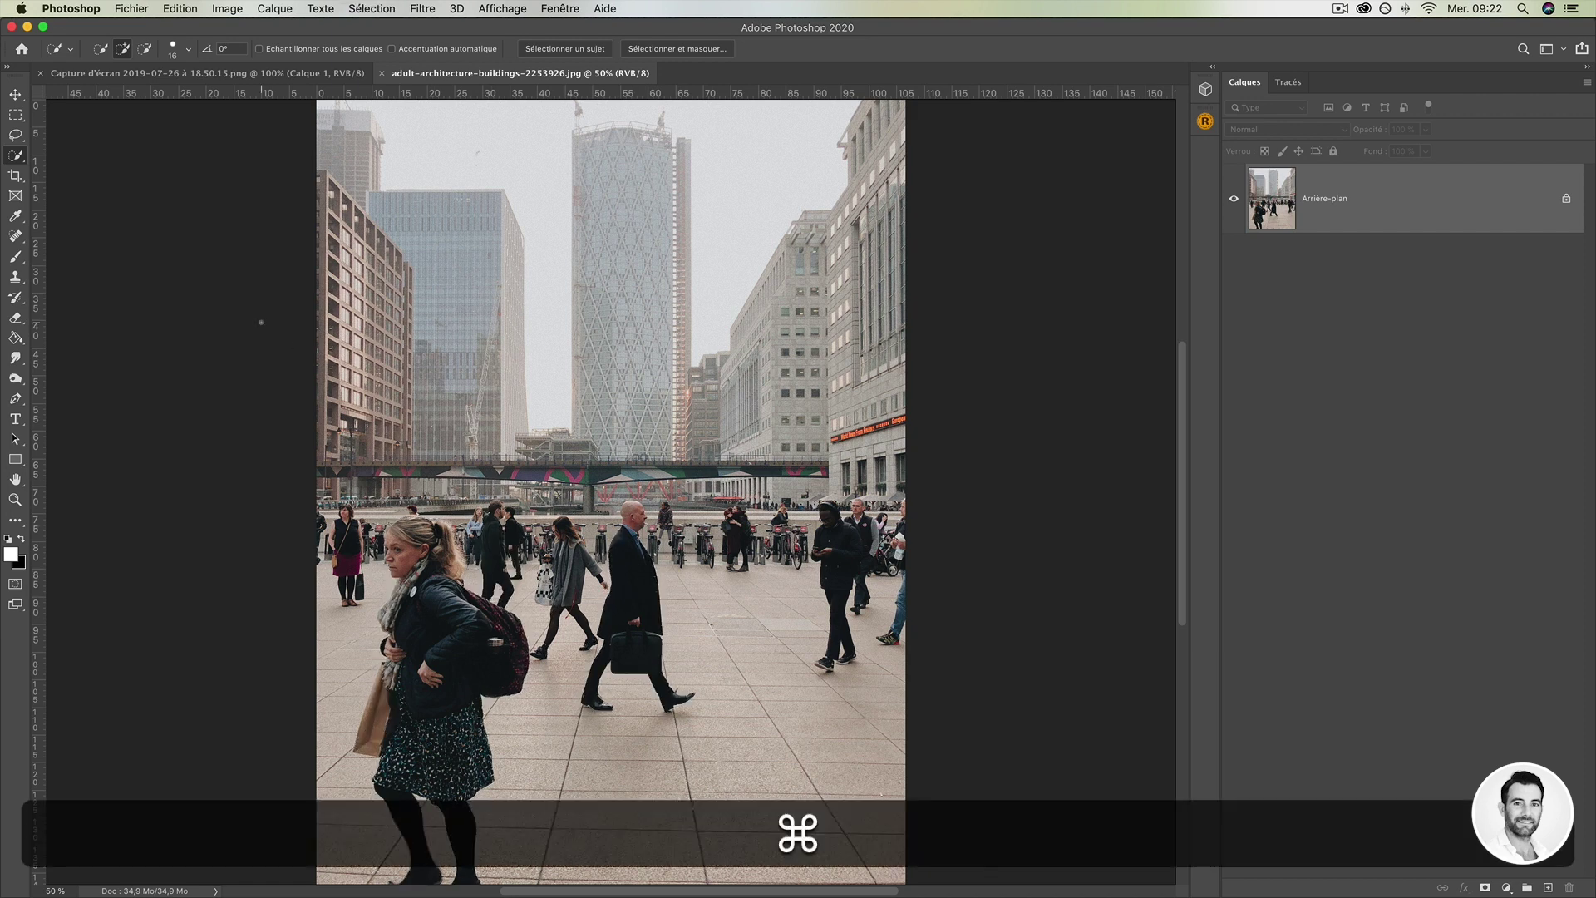
Step: Select the walking man with the briefcase using Object Selection in Rectangle mode, framing an area about 25 × 45.5 cm around him
left_click(15, 157)
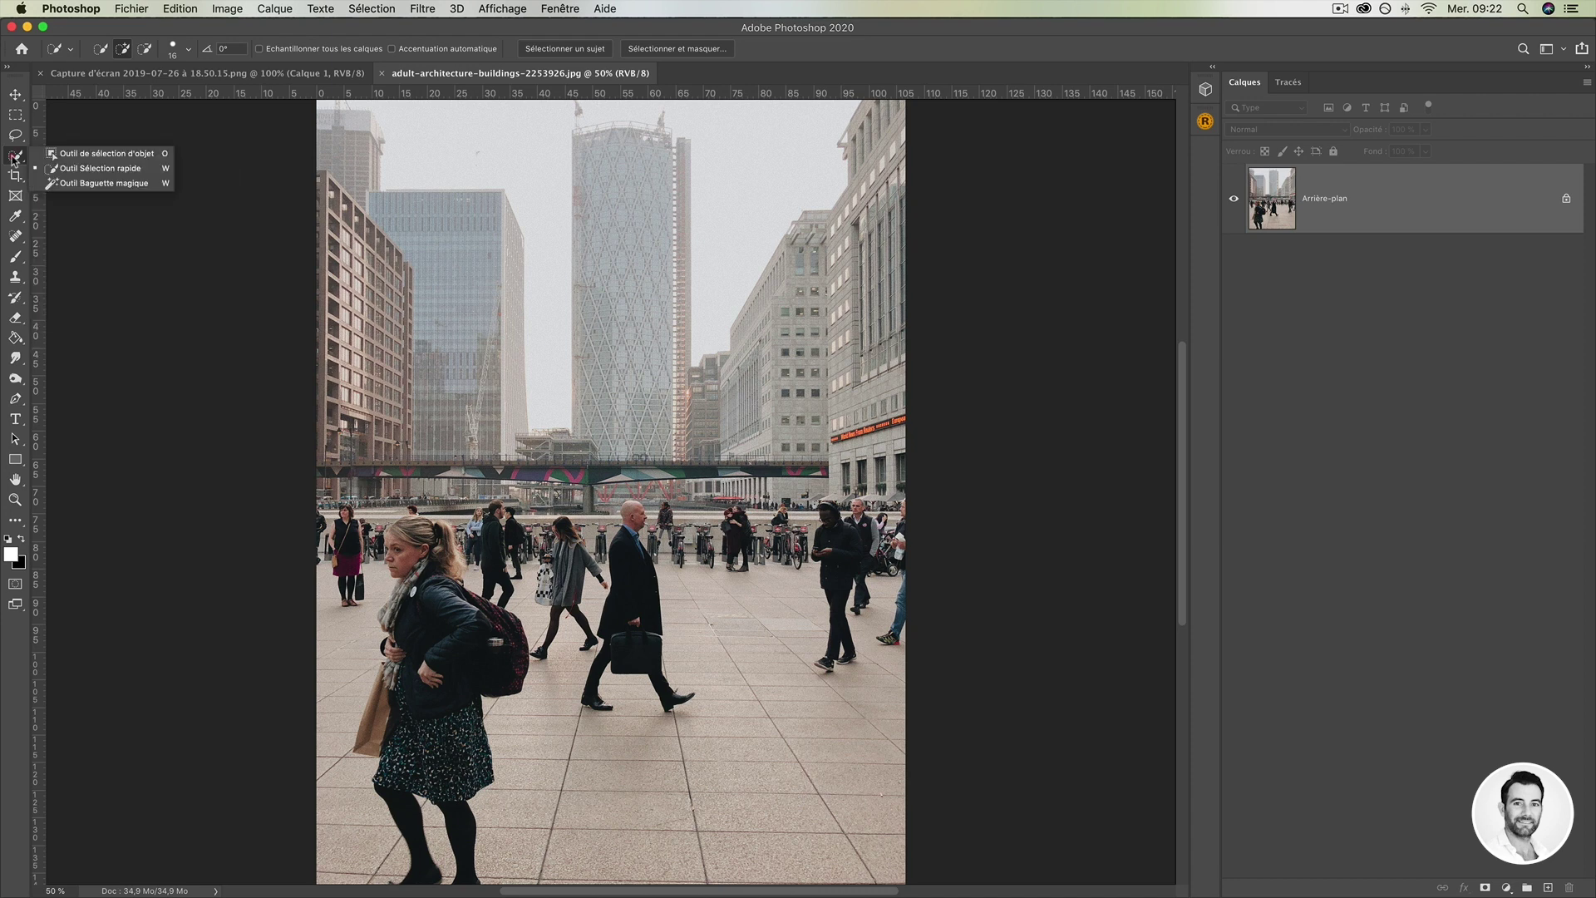
left_click(71, 158)
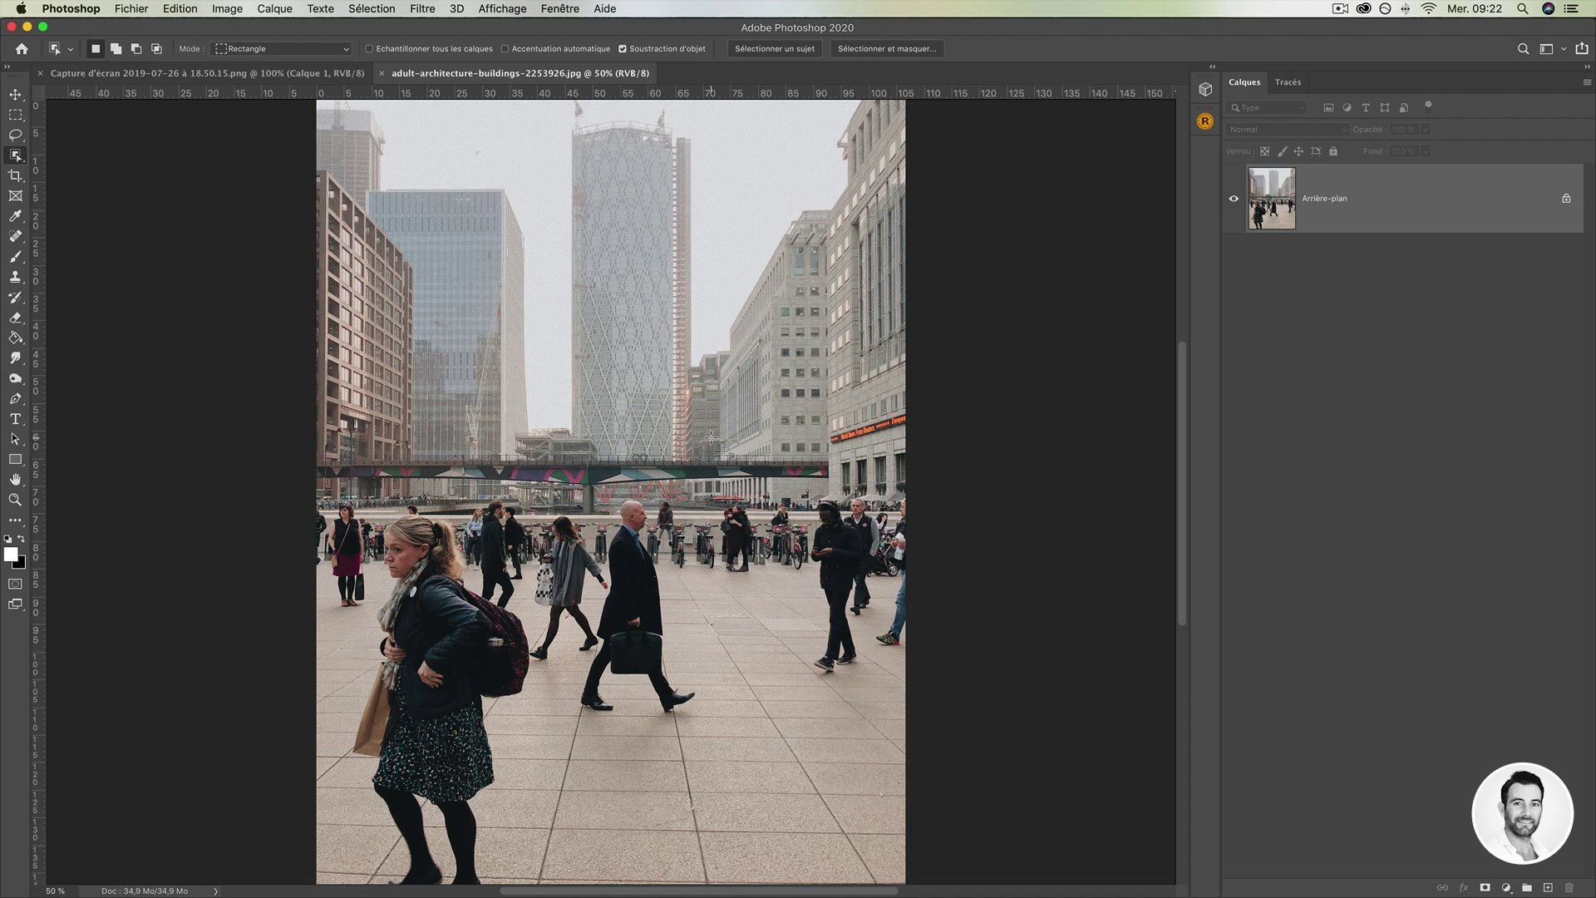
left_click(228, 51)
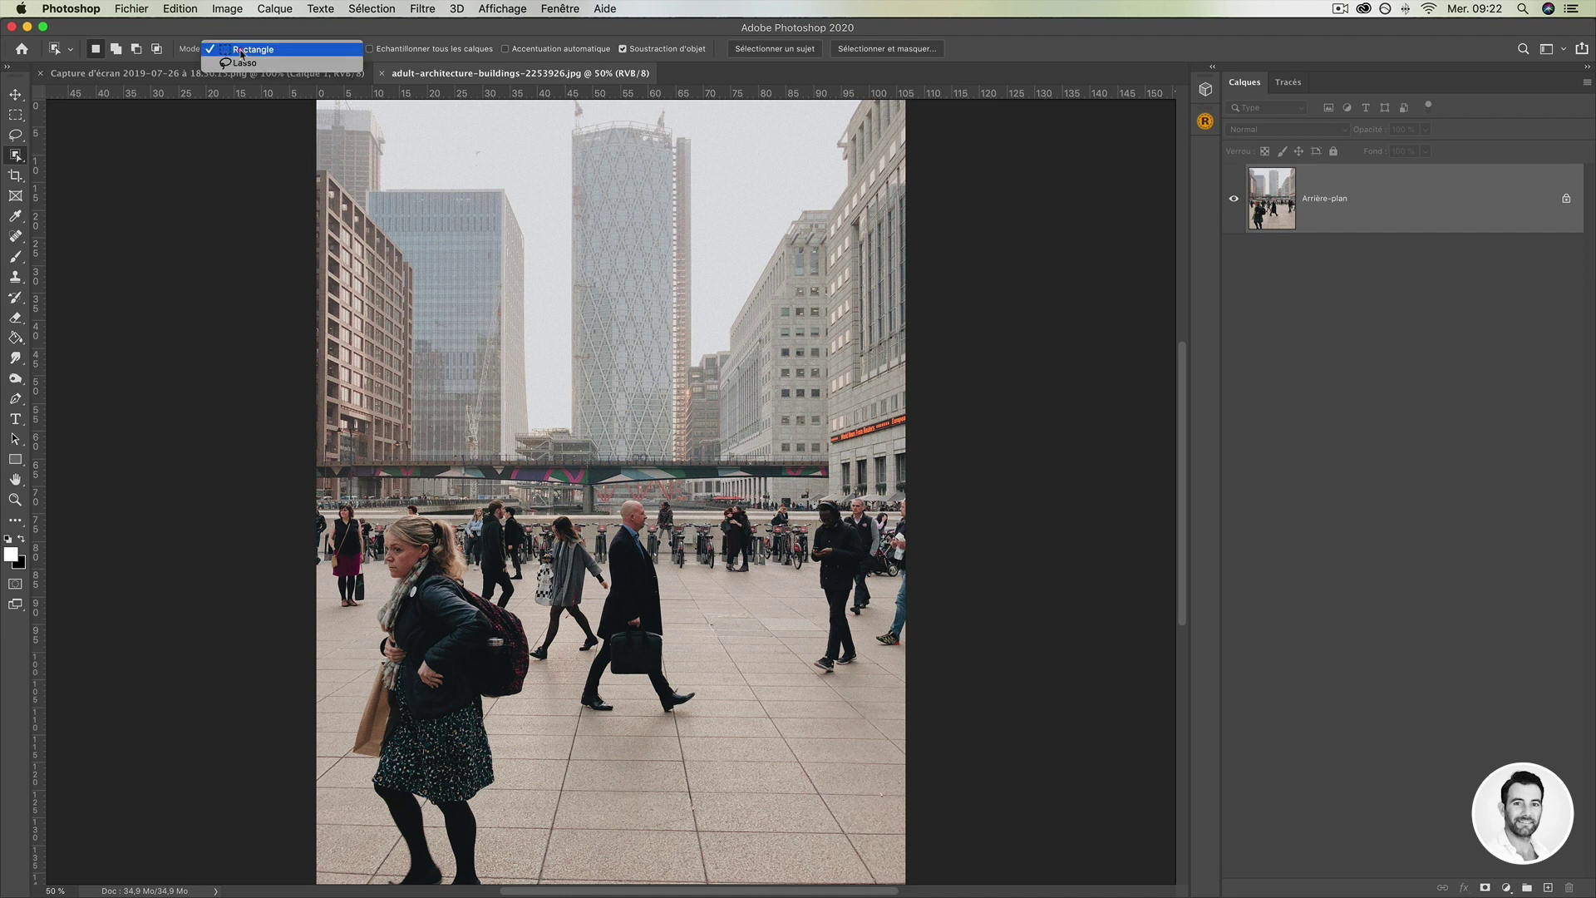
left_click(242, 51)
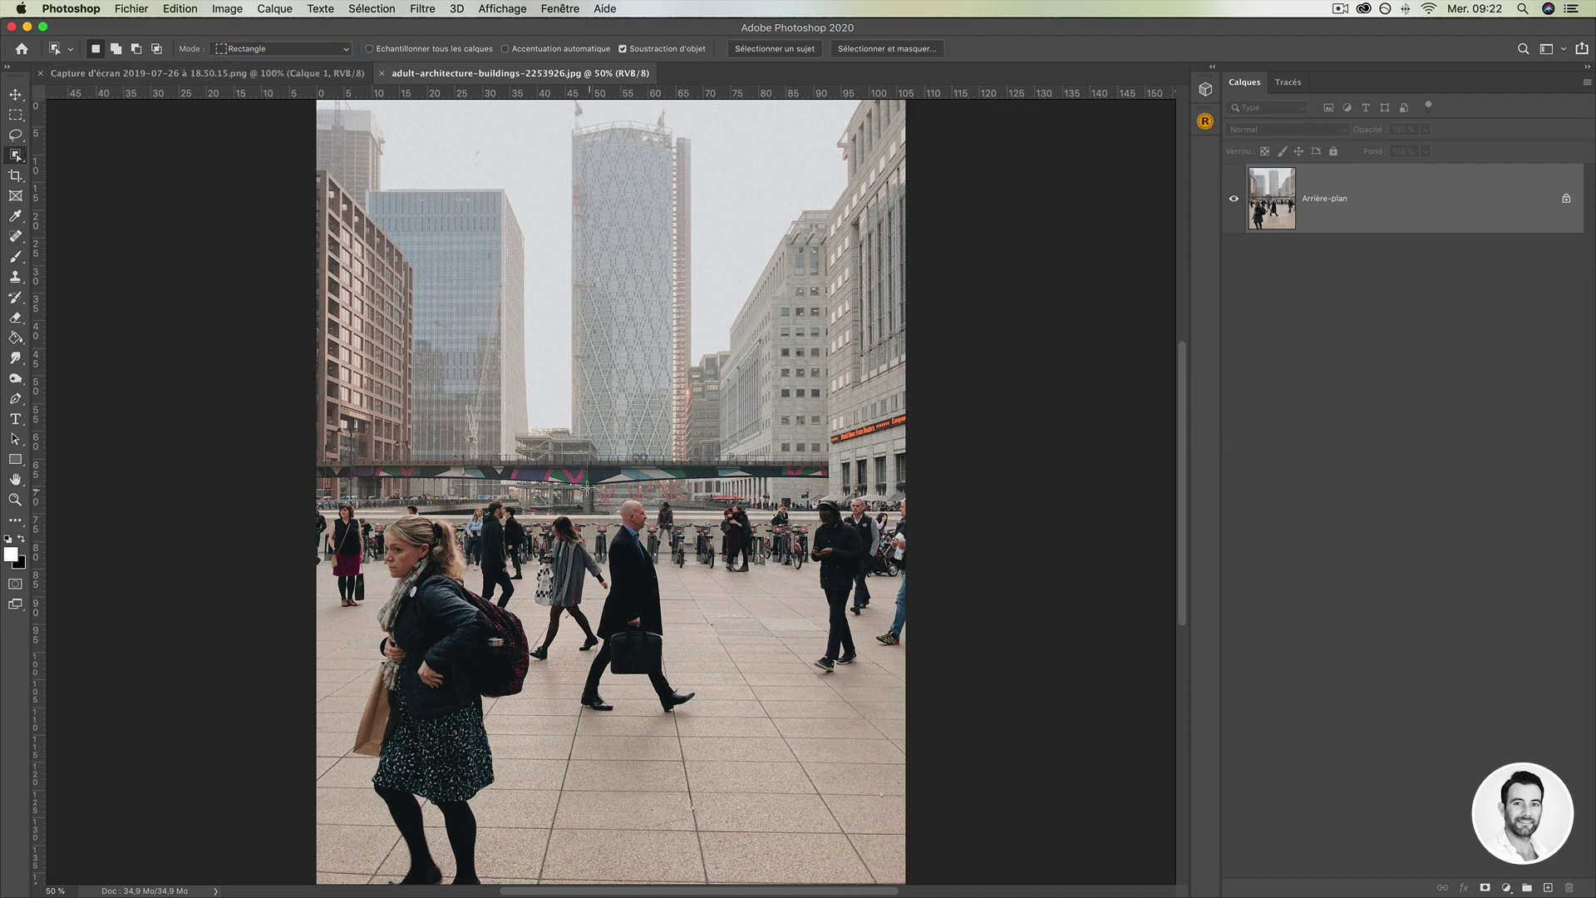
left_click_drag(570, 483, 706, 734)
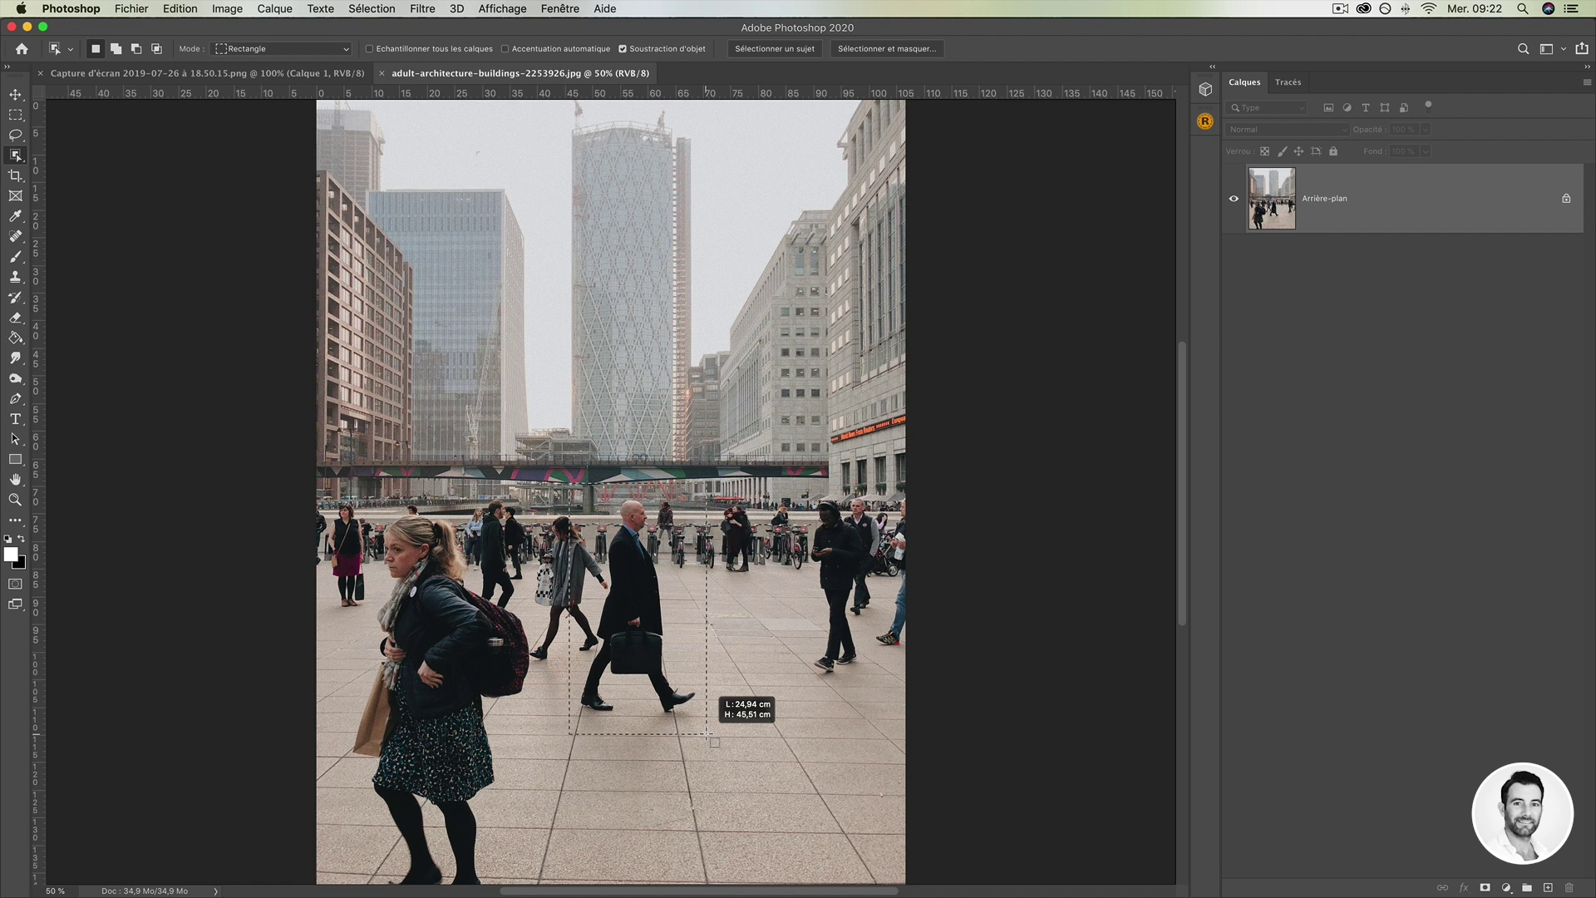
left_click_drag(707, 733, 707, 733)
scroll(223, 576, "down", 1)
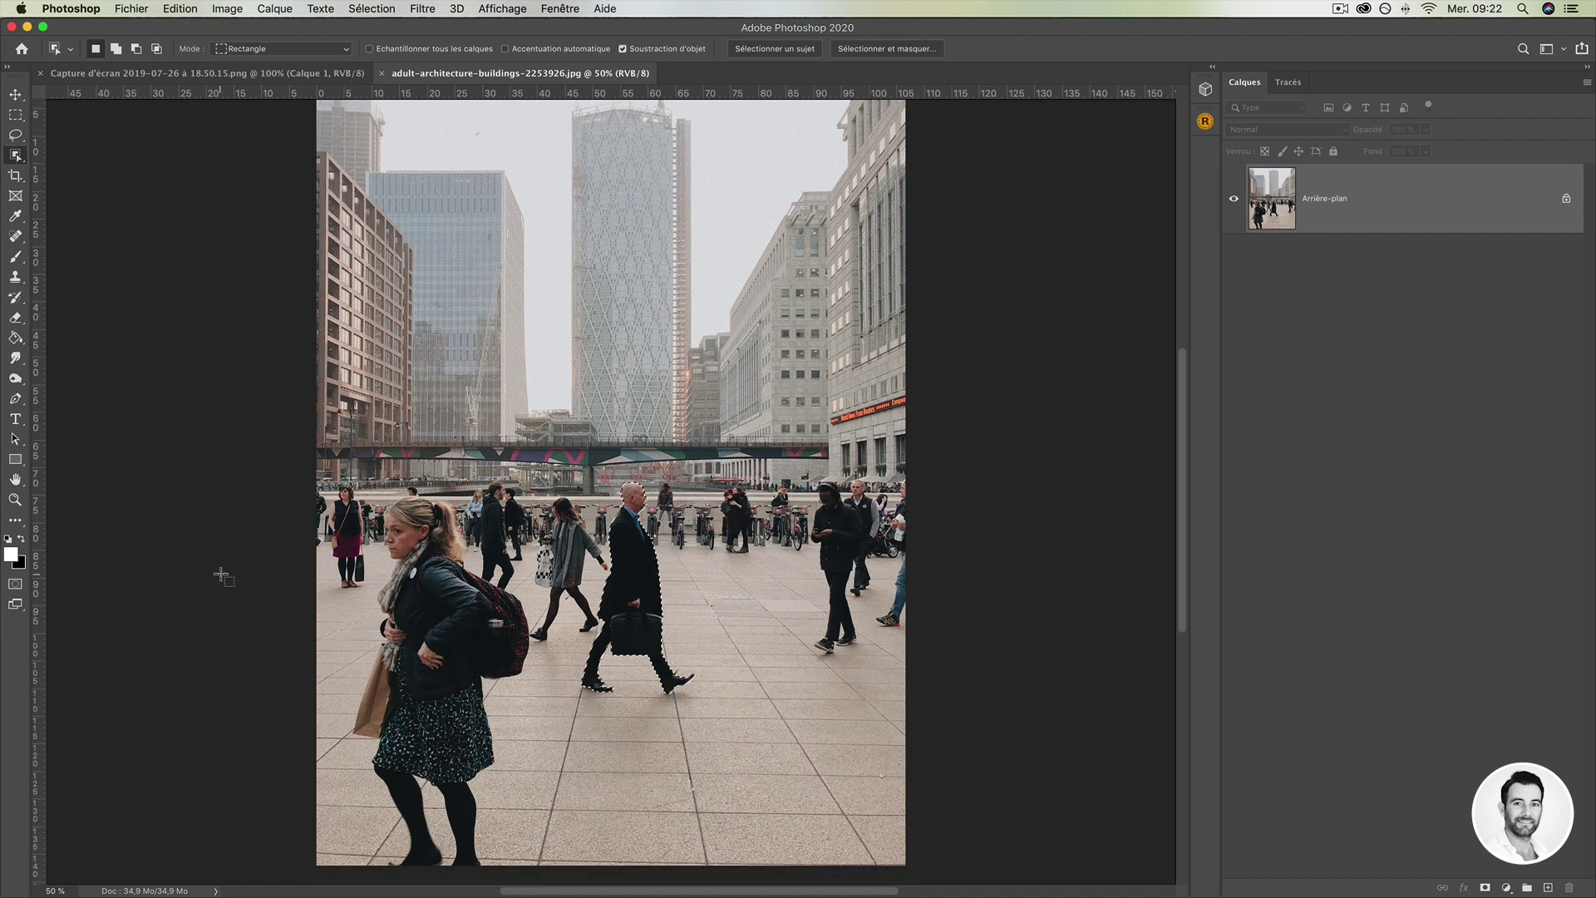
Step: Unlock the background layer and try isolating the selected man with a layer mask, undoing the mask
left_click(15, 499)
left_click(650, 616)
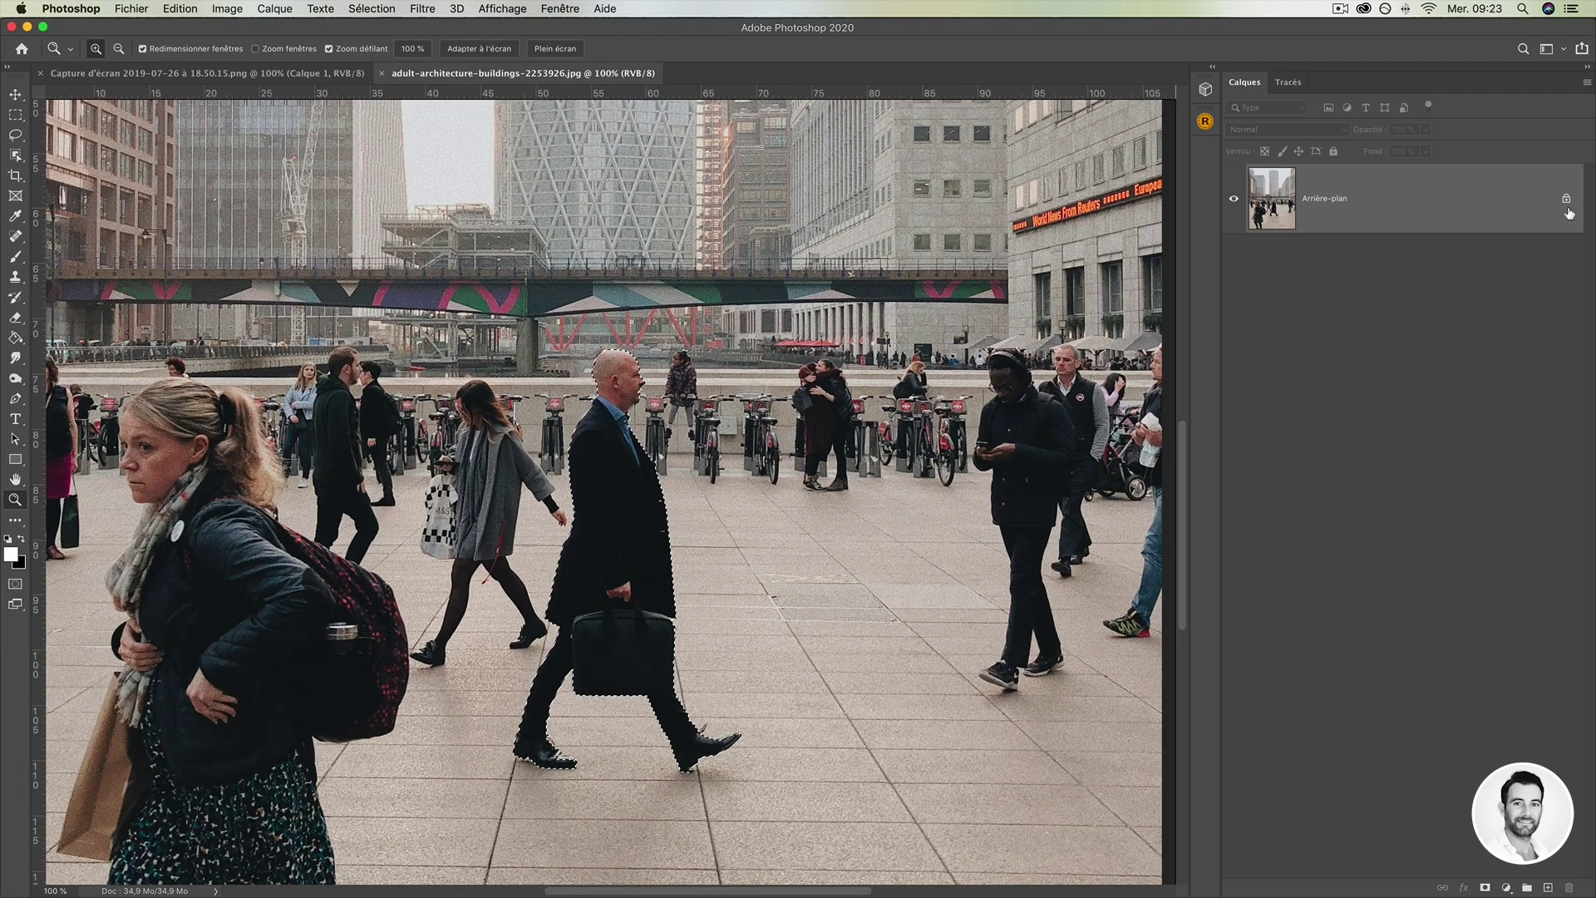
left_click(1566, 199)
left_click(1486, 889)
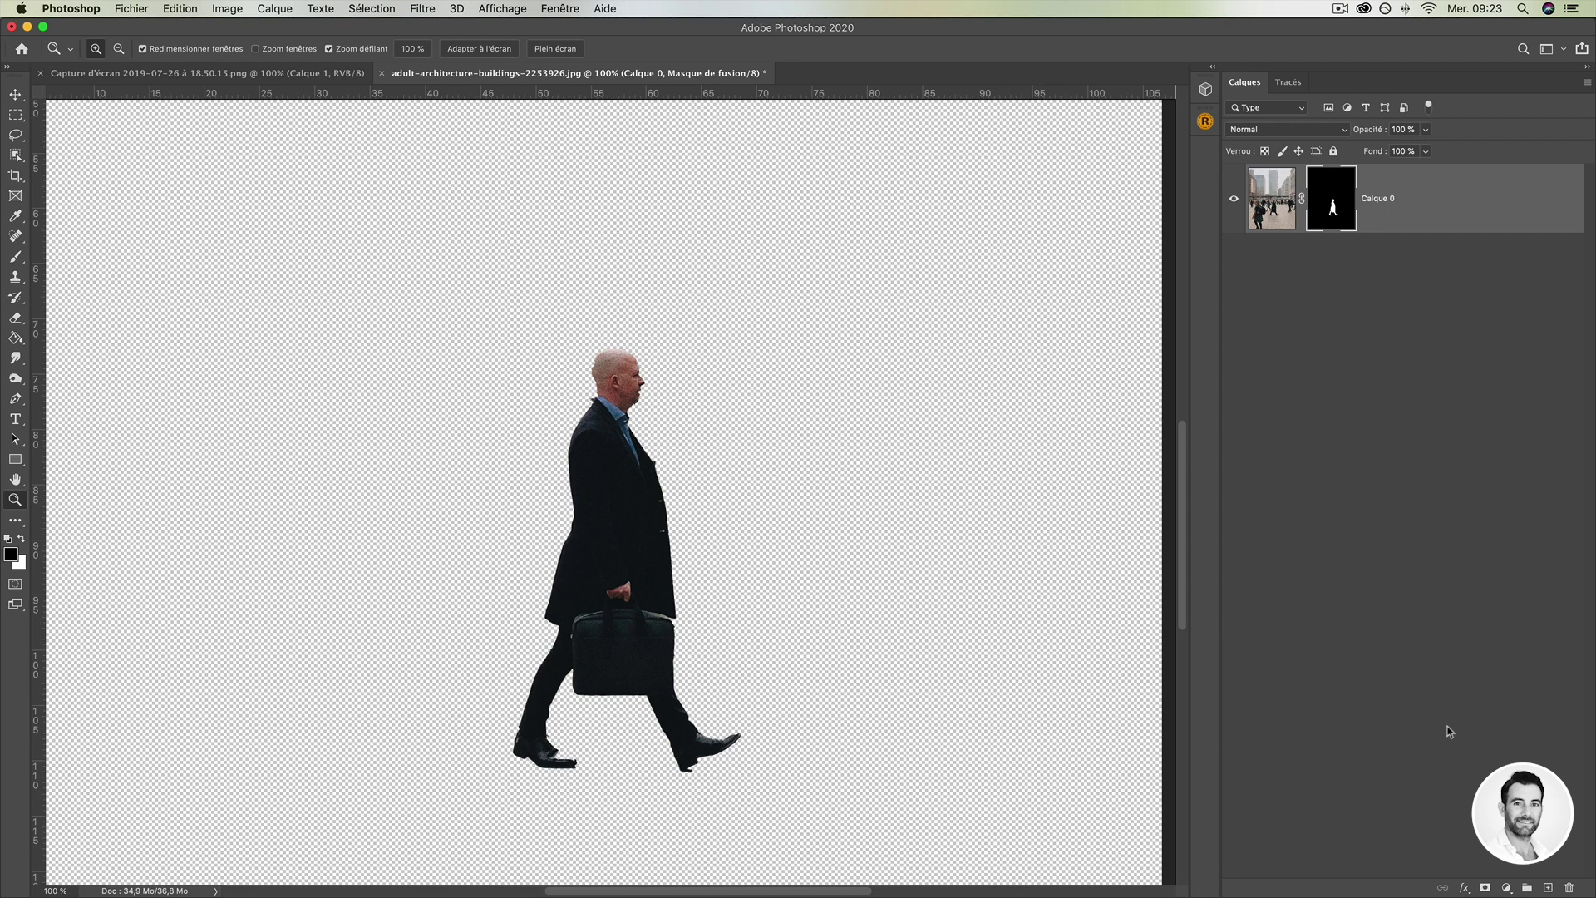
key("super+z")
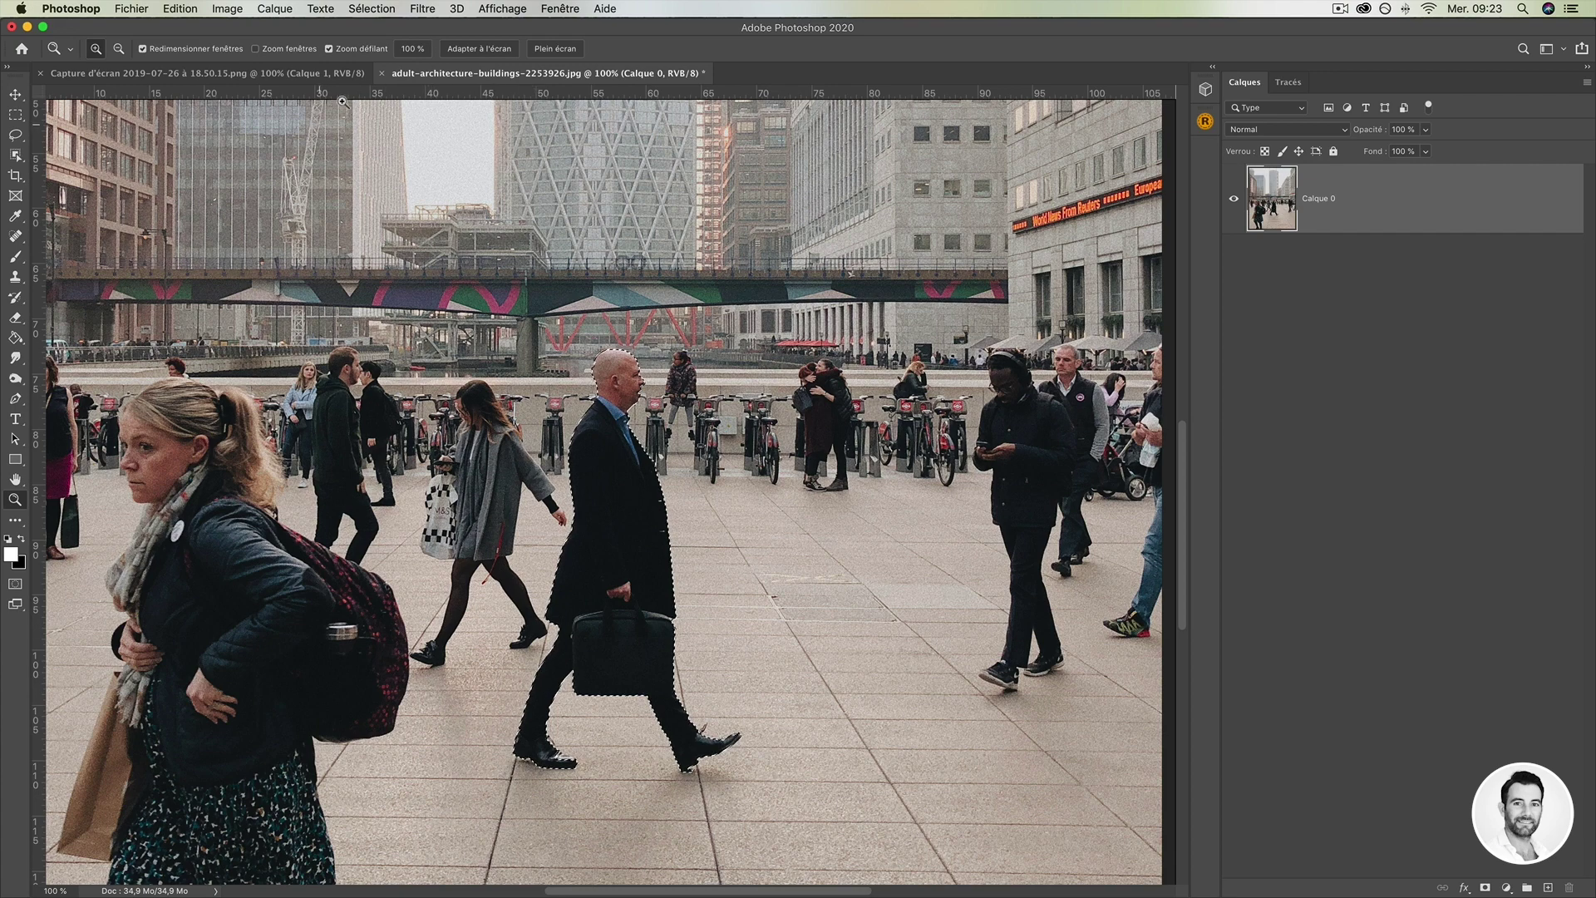
Step: Clear the selection of the man and select the walking woman in the grey coat with Object Selection
left_click(15, 154)
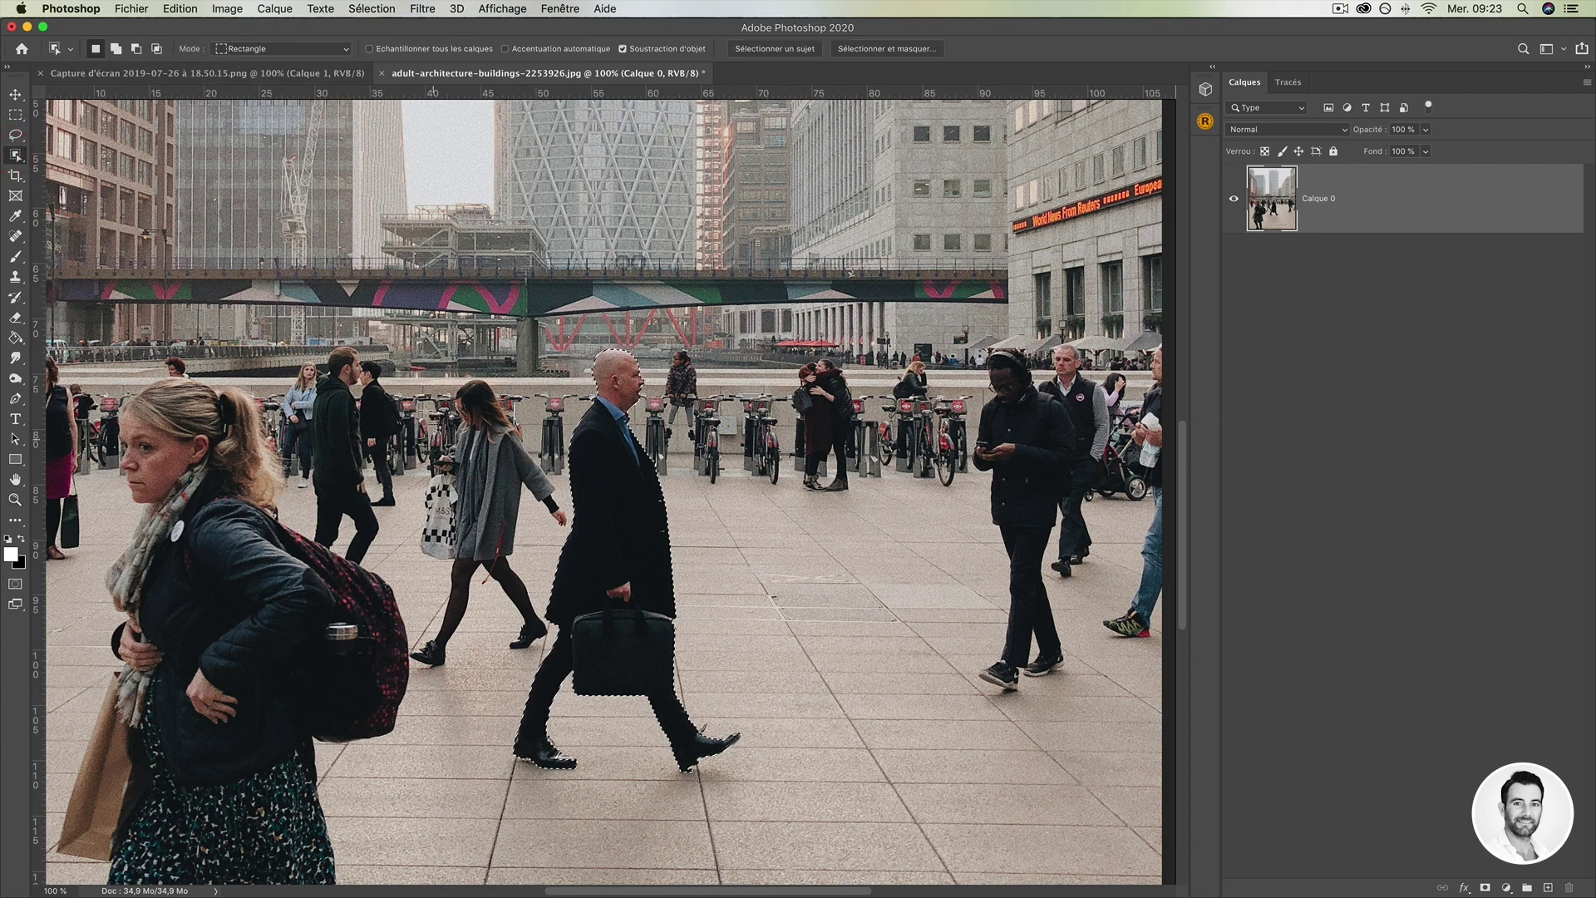
key("super+d")
left_click_drag(405, 376, 556, 689)
Step: Select the embracing couple by the bikes with a small Object Selection rectangle
scroll(842, 541, "right", 3)
key("z")
scroll(956, 511, "right", 2)
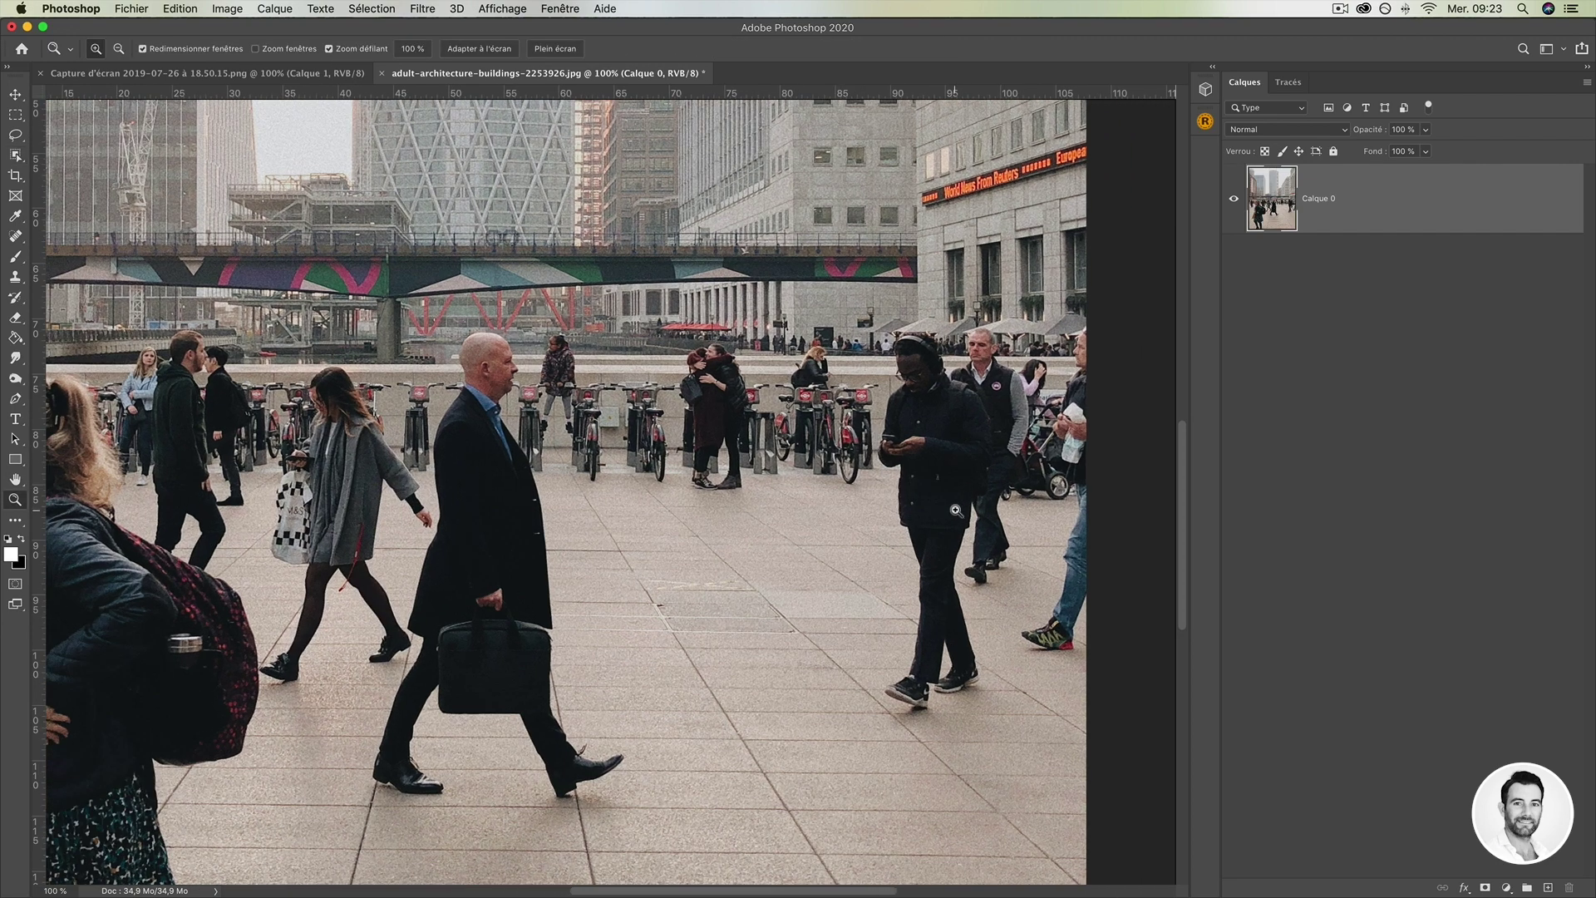
left_click(956, 510)
left_click(919, 516)
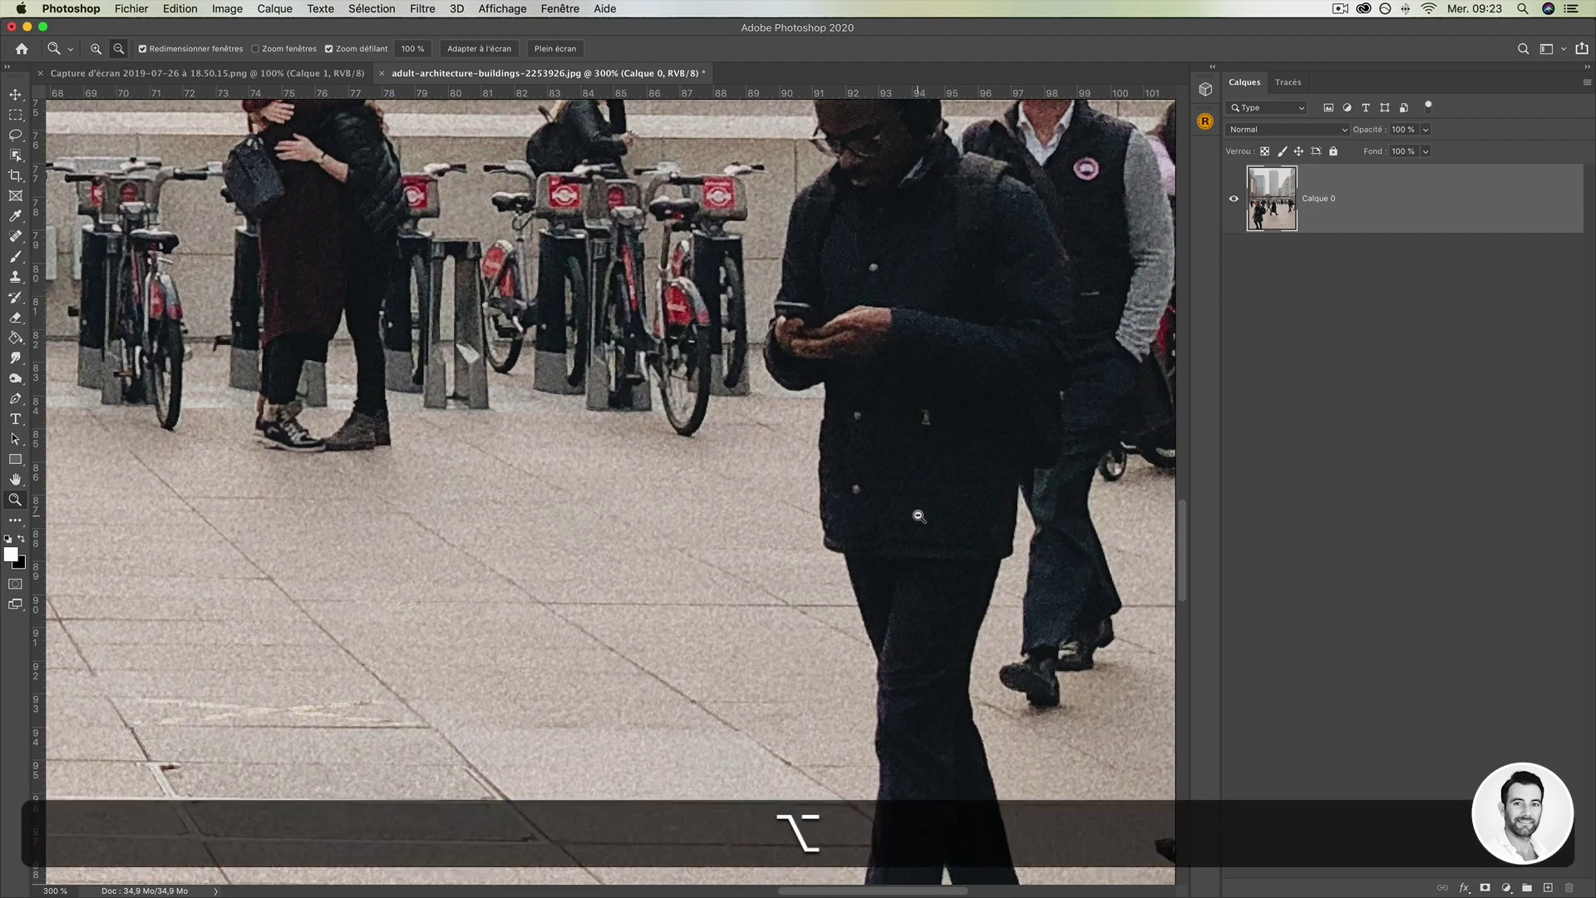
left_click(919, 515, "alt")
left_click(507, 587, "alt")
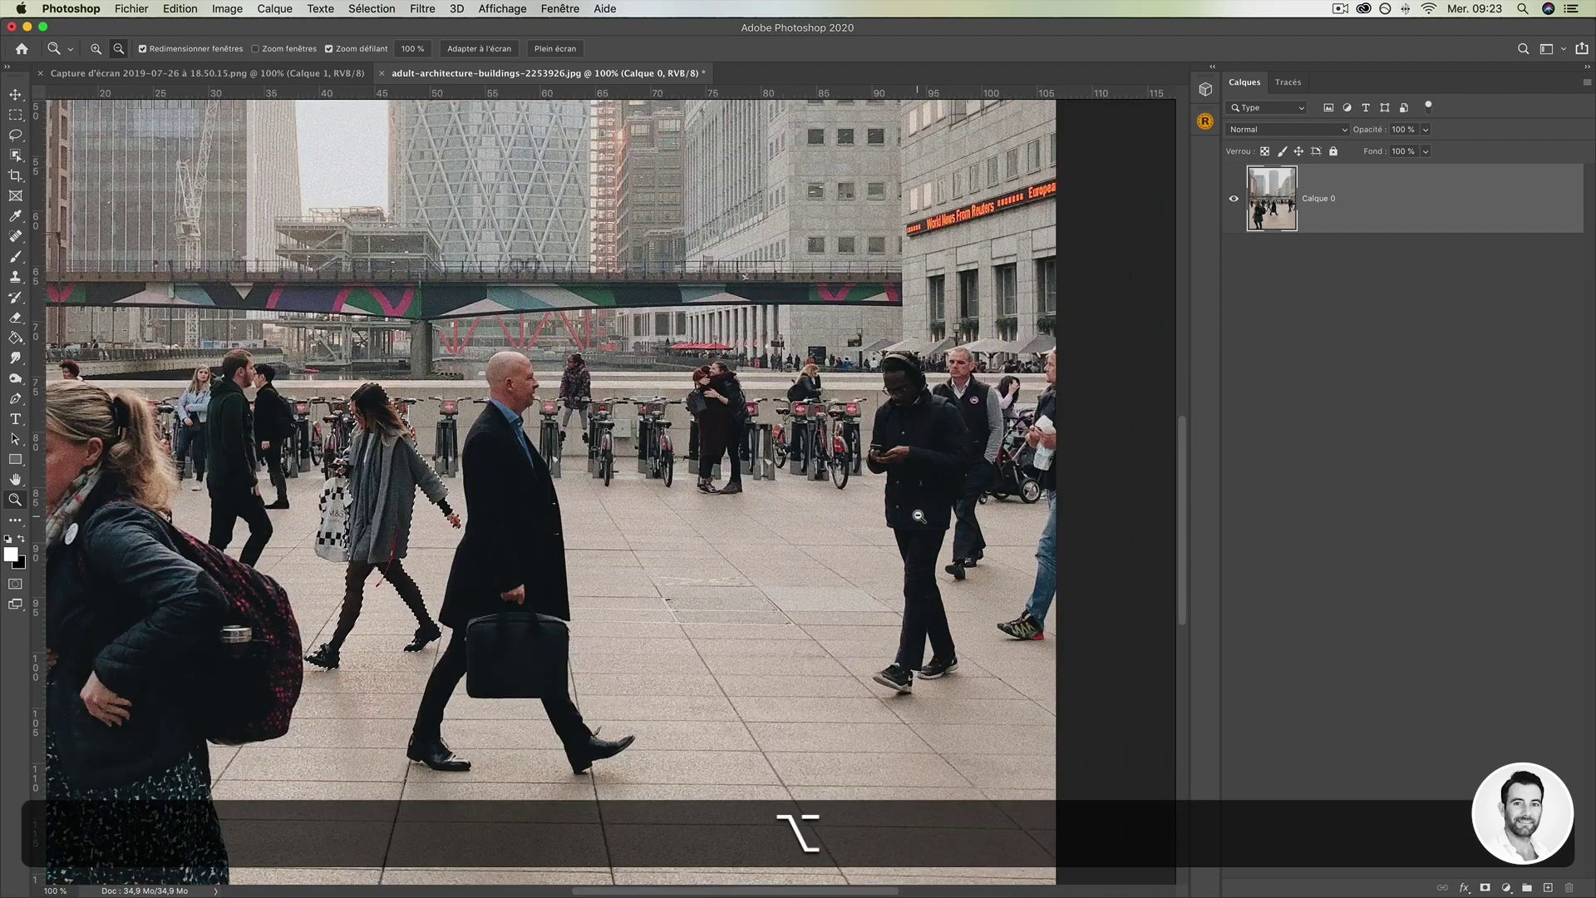
left_click(507, 588, "alt")
scroll(499, 586, "left", 2)
key("super+r")
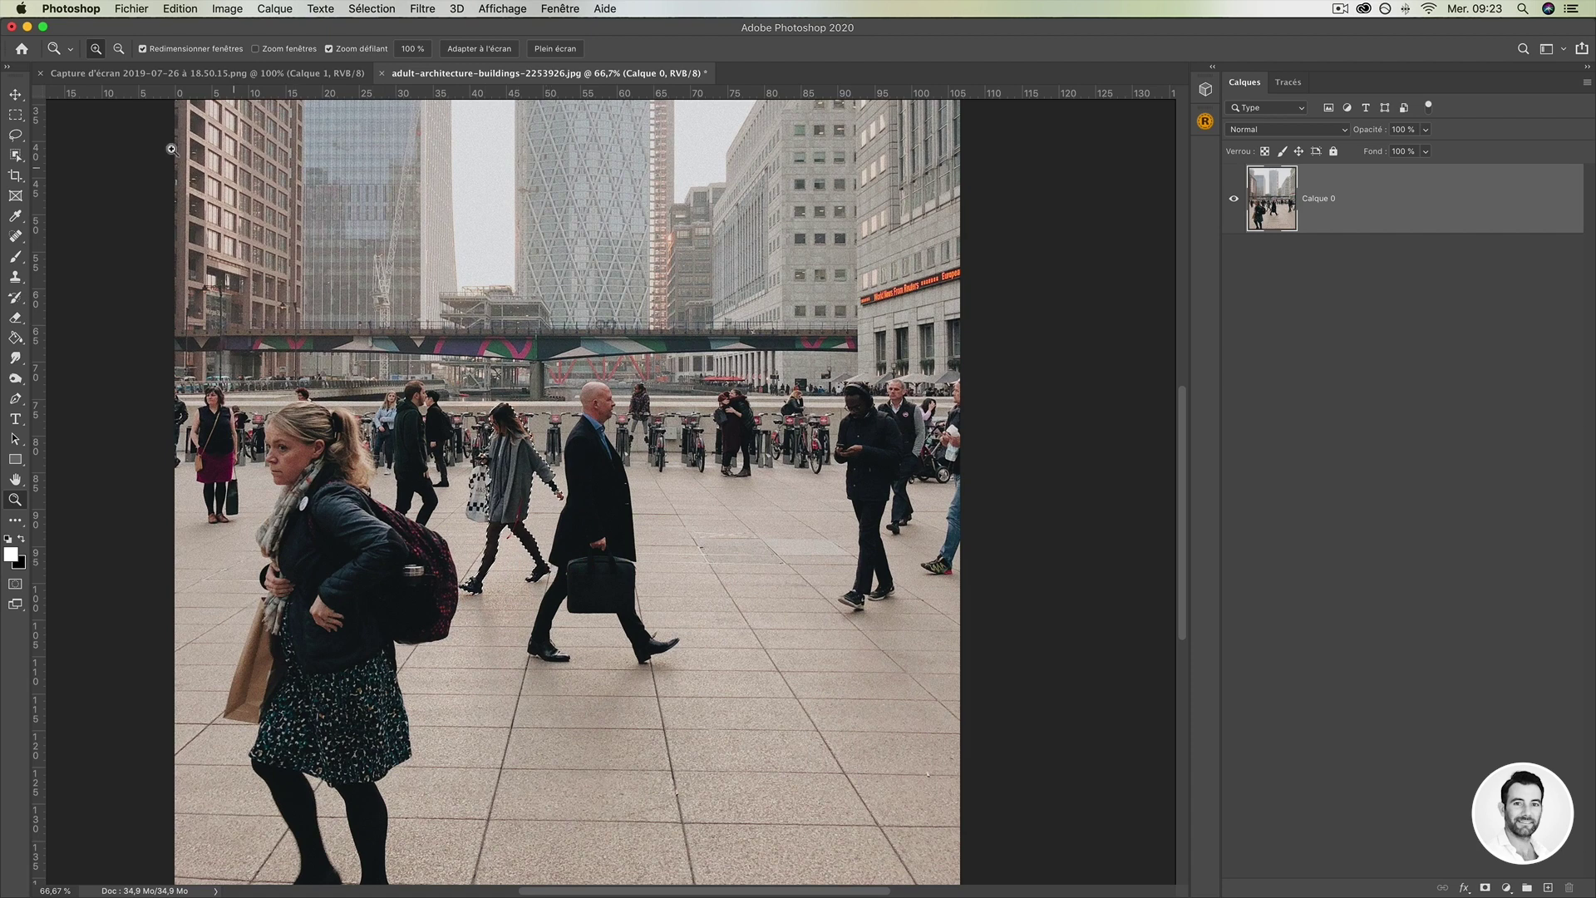
left_click(15, 156)
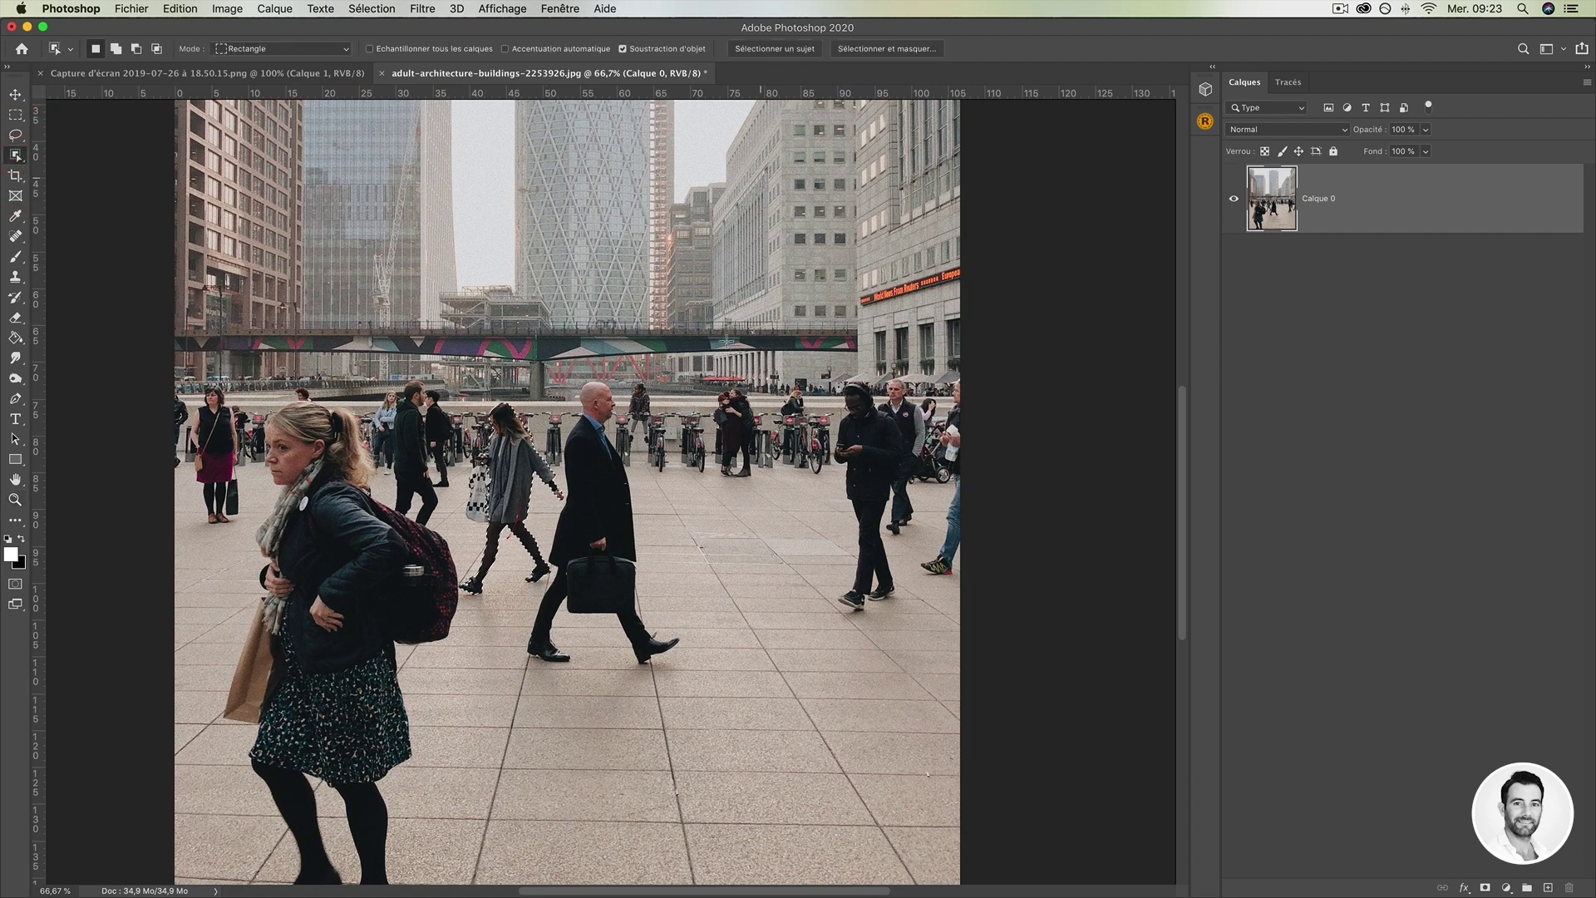
left_click_drag(713, 394, 762, 473)
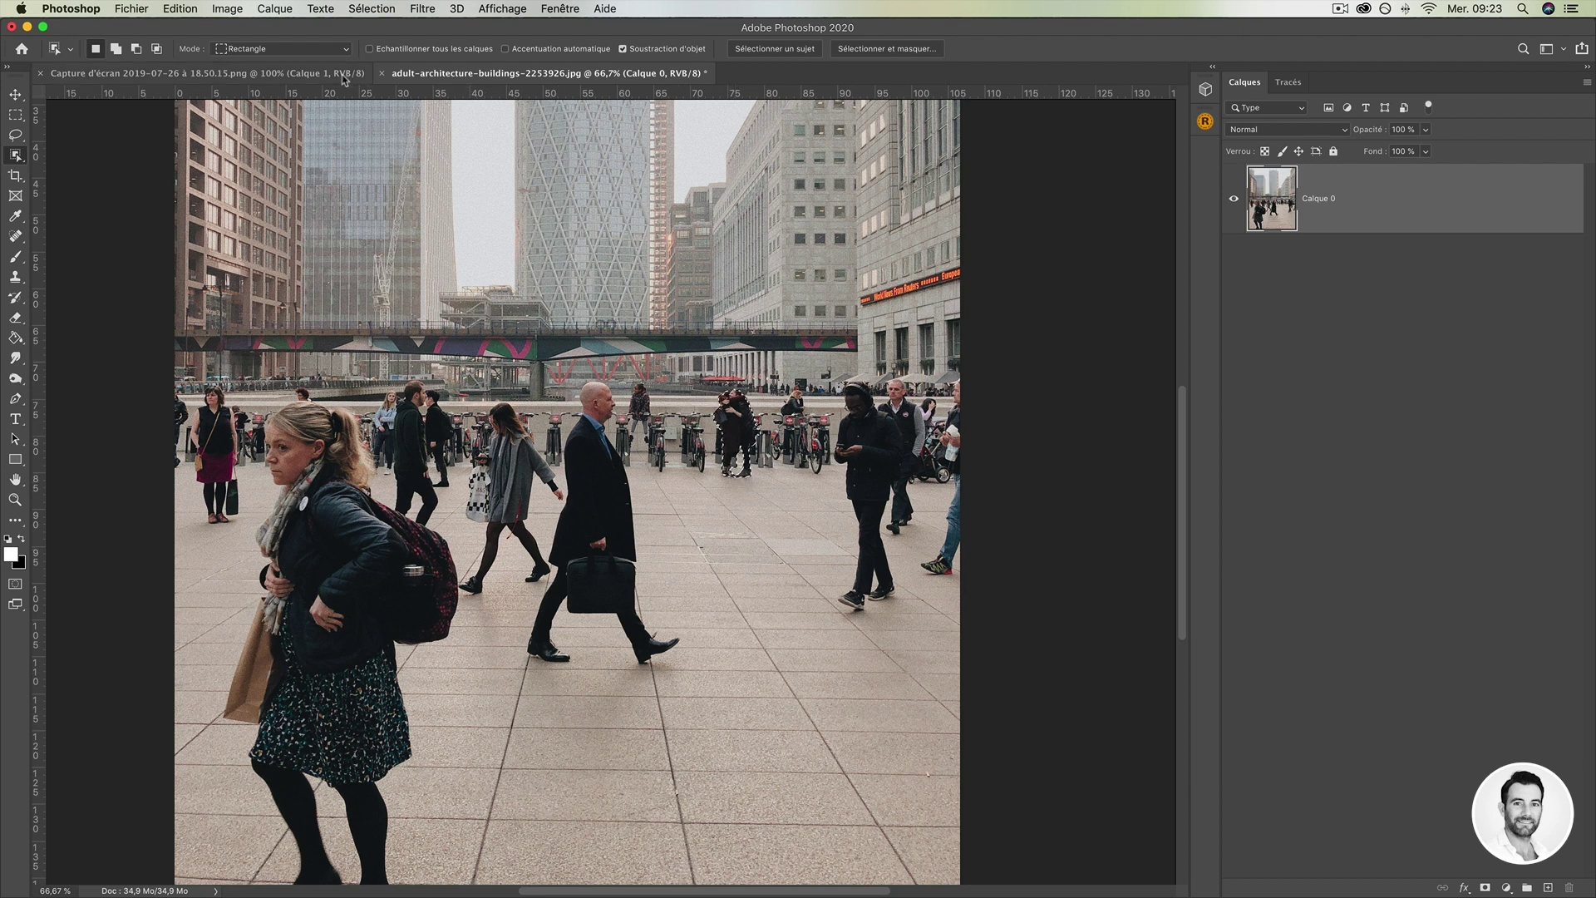
Step: Set Object Selection to Lasso mode, try outlining the man with the briefcase and the man looking at his phone, and deselect
left_click(272, 50)
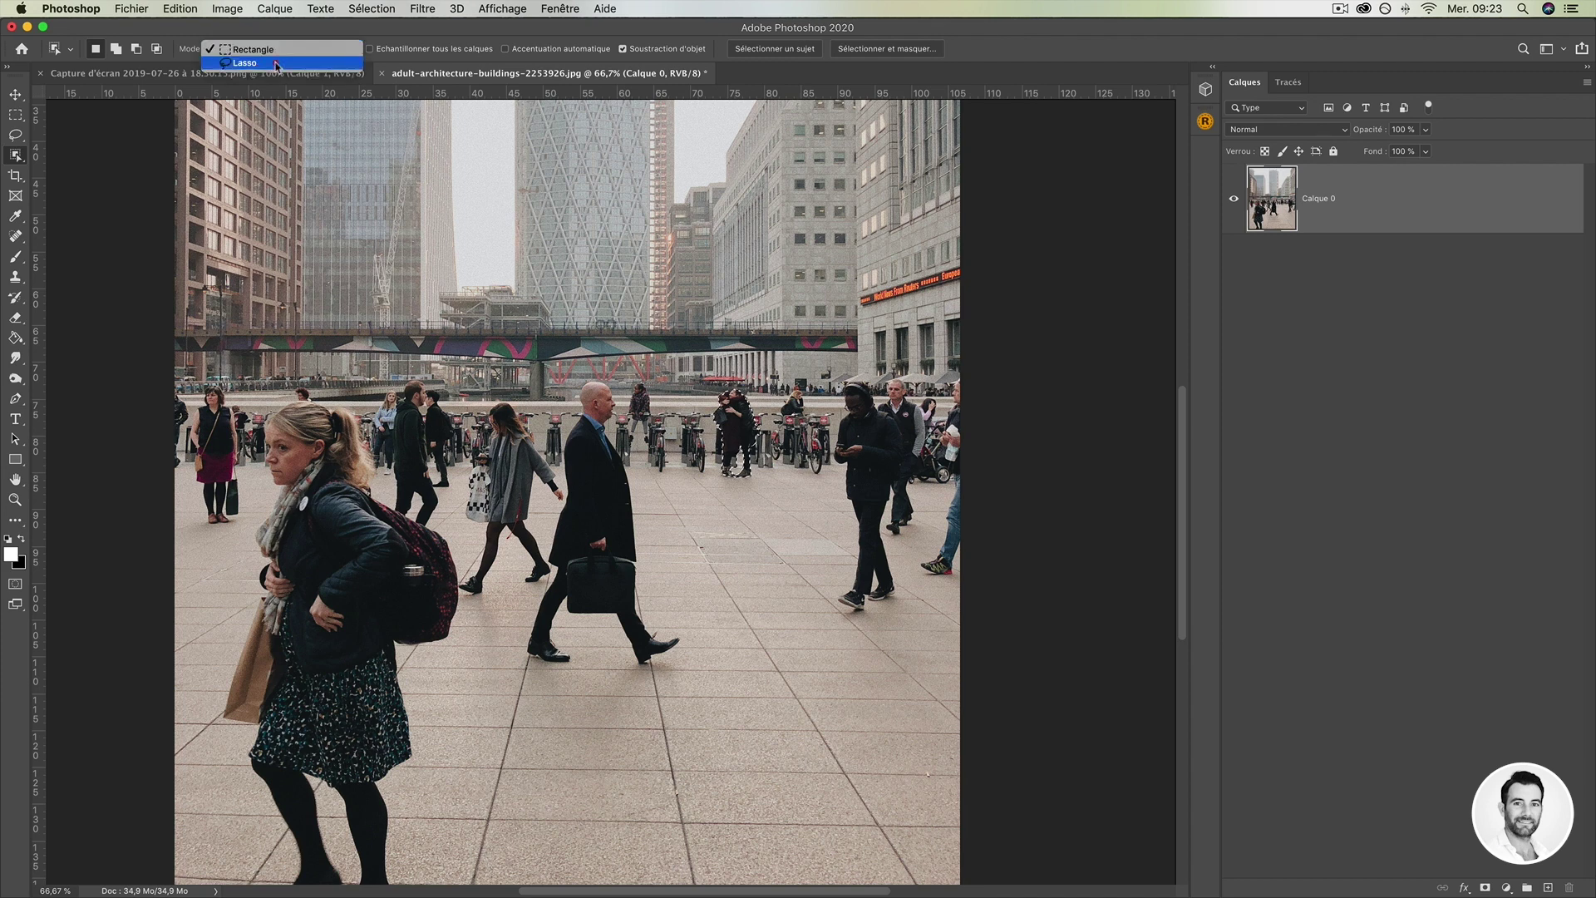
left_click(264, 62)
mouse_move(565, 420)
left_mouse_down()
mouse_move(555, 466)
mouse_move(557, 583)
mouse_move(520, 644)
mouse_move(534, 687)
left_mouse_up()
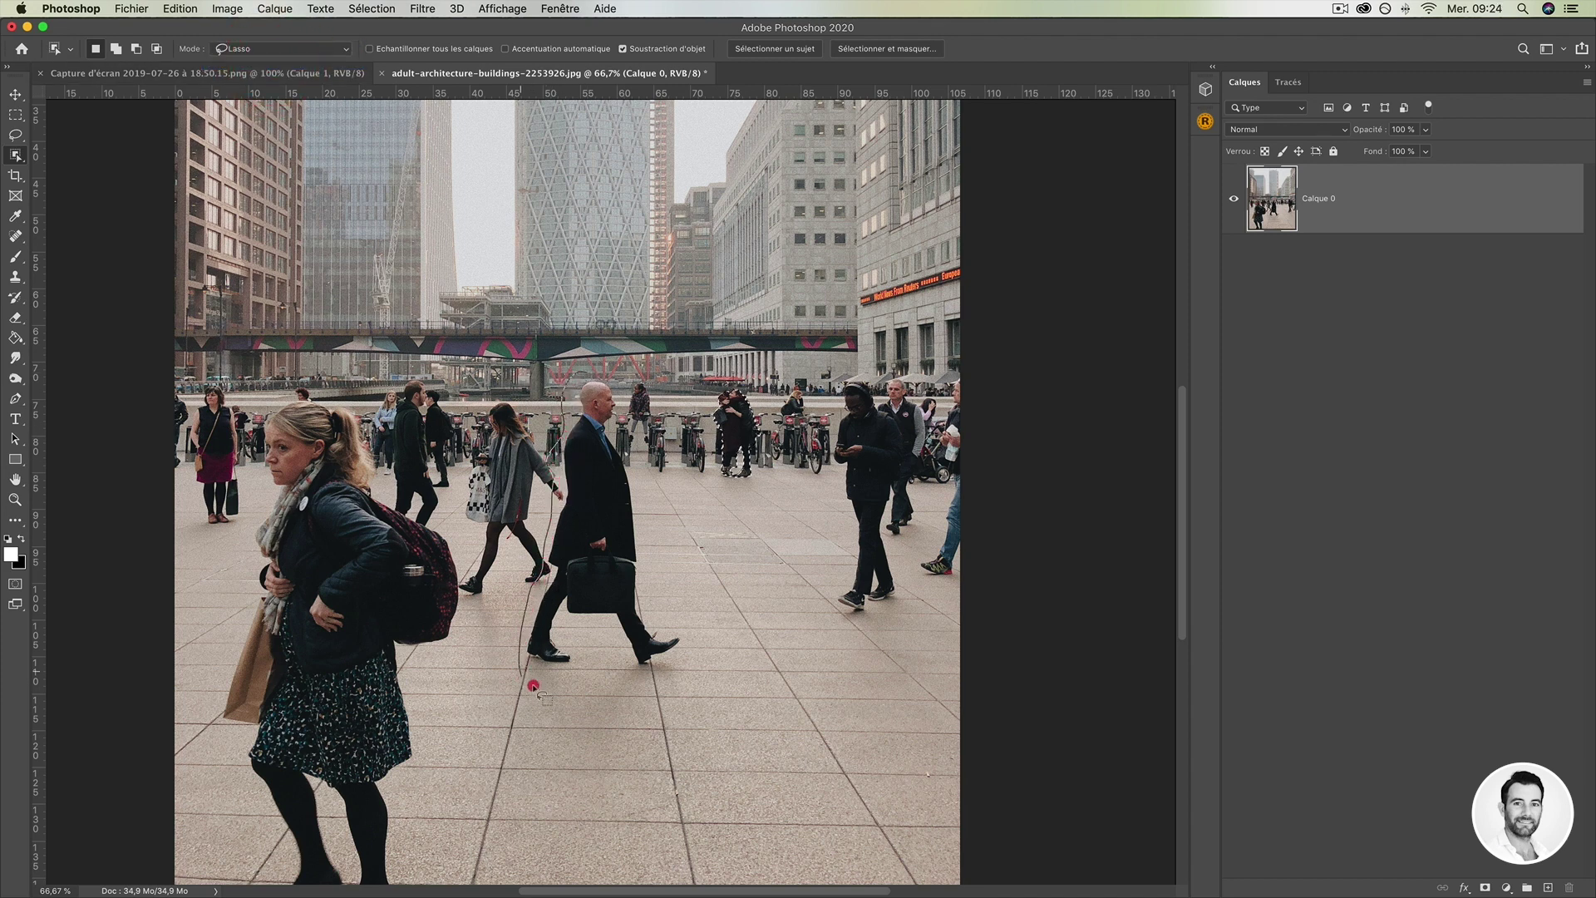
mouse_move(668, 687)
left_mouse_down()
mouse_move(686, 616)
mouse_move(661, 568)
mouse_move(658, 403)
mouse_move(648, 378)
mouse_move(601, 371)
mouse_move(563, 684)
left_mouse_up()
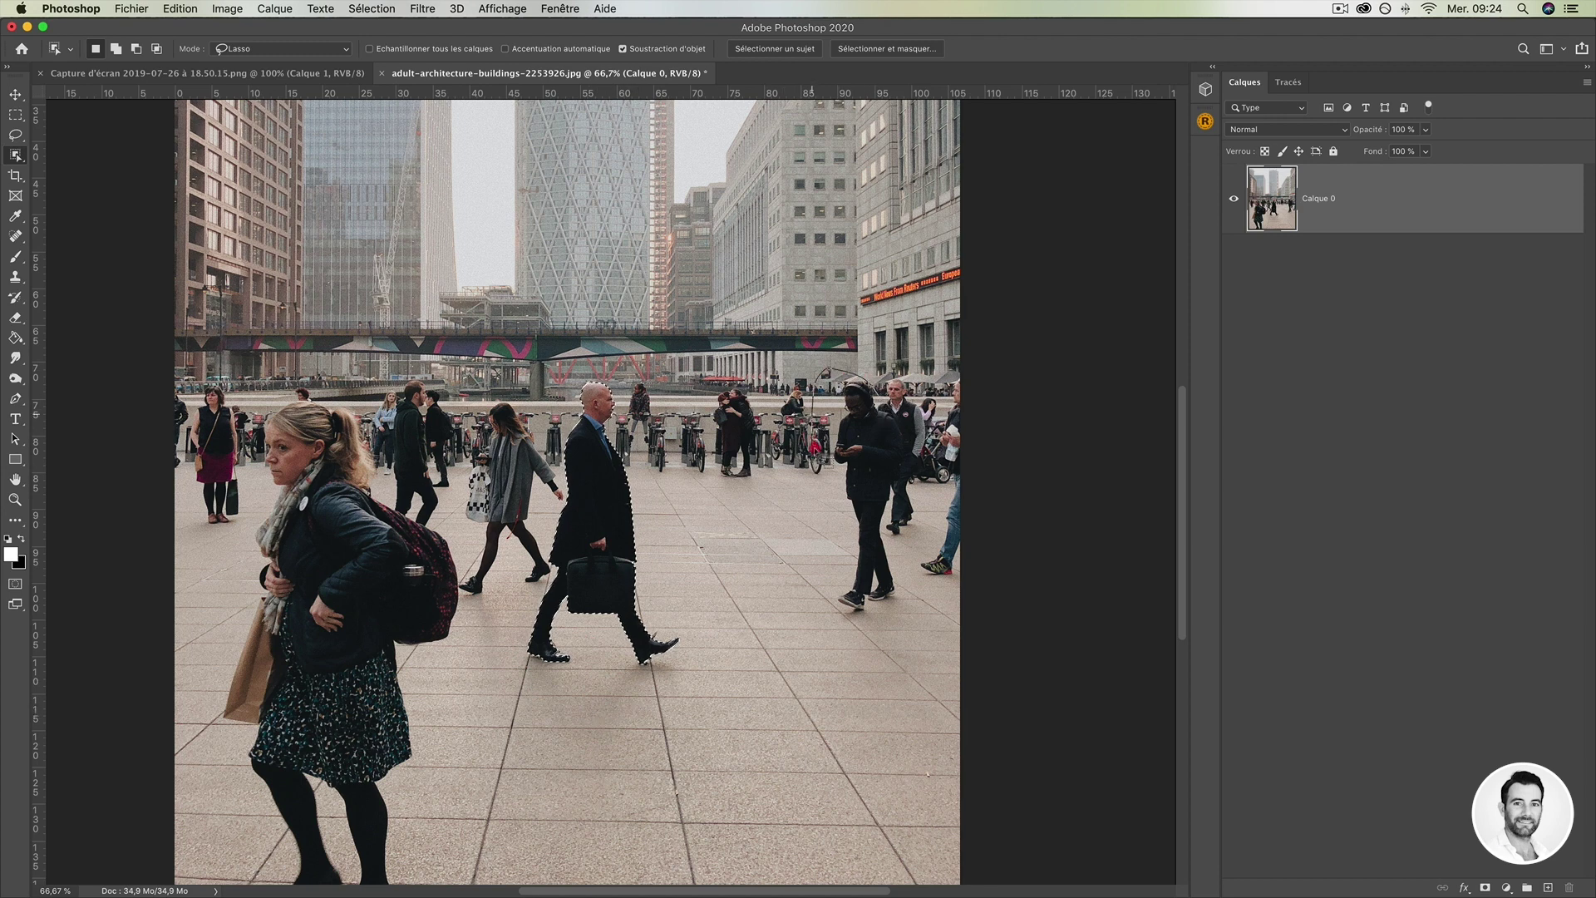
mouse_move(823, 458)
left_mouse_down()
mouse_move(840, 566)
mouse_move(873, 628)
mouse_move(911, 574)
mouse_move(888, 494)
mouse_move(909, 423)
mouse_move(898, 453)
left_mouse_up()
key("super+d")
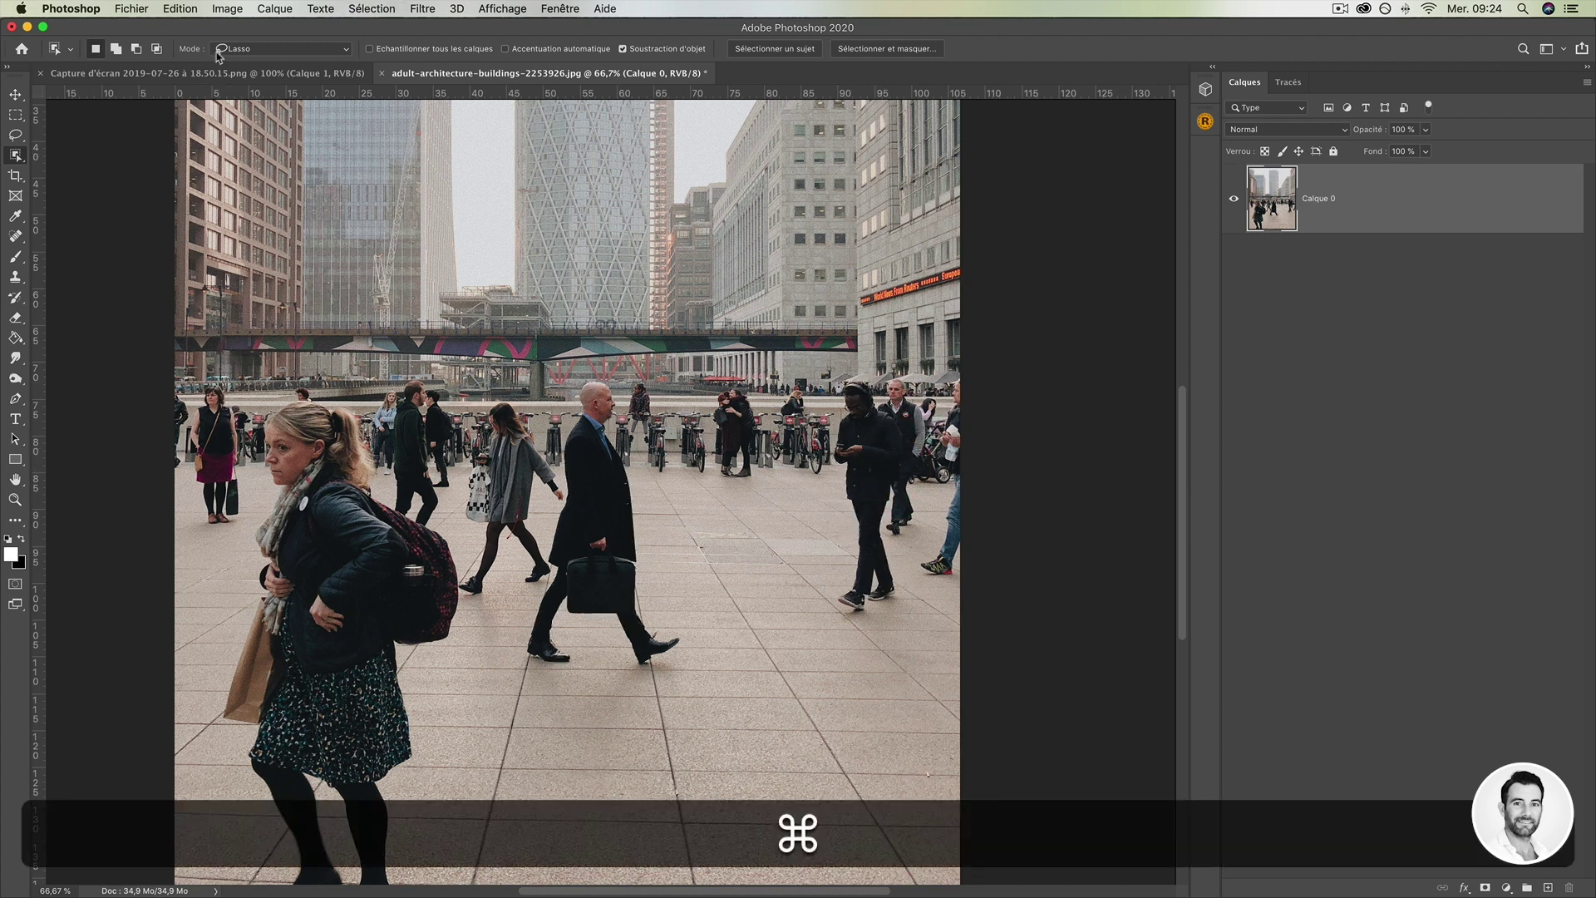
Step: Select the man looking at his phone with Object Selection in Rectangle mode and open the selection in Select and Mask
left_click(241, 48)
left_click(236, 38)
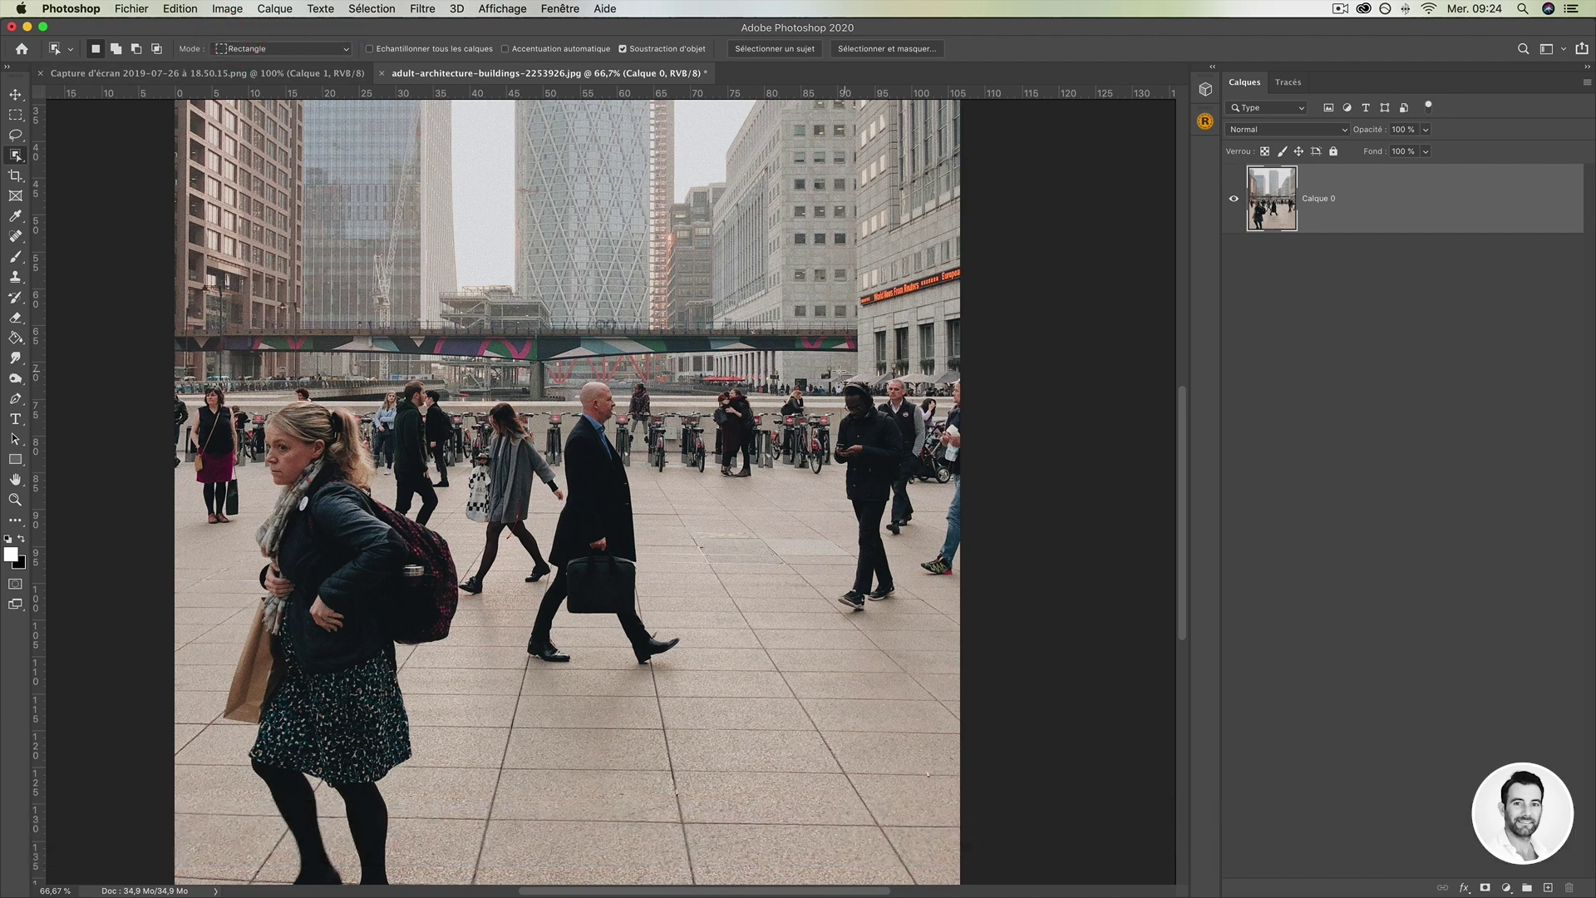
left_click_drag(823, 372, 914, 636)
left_click(883, 54)
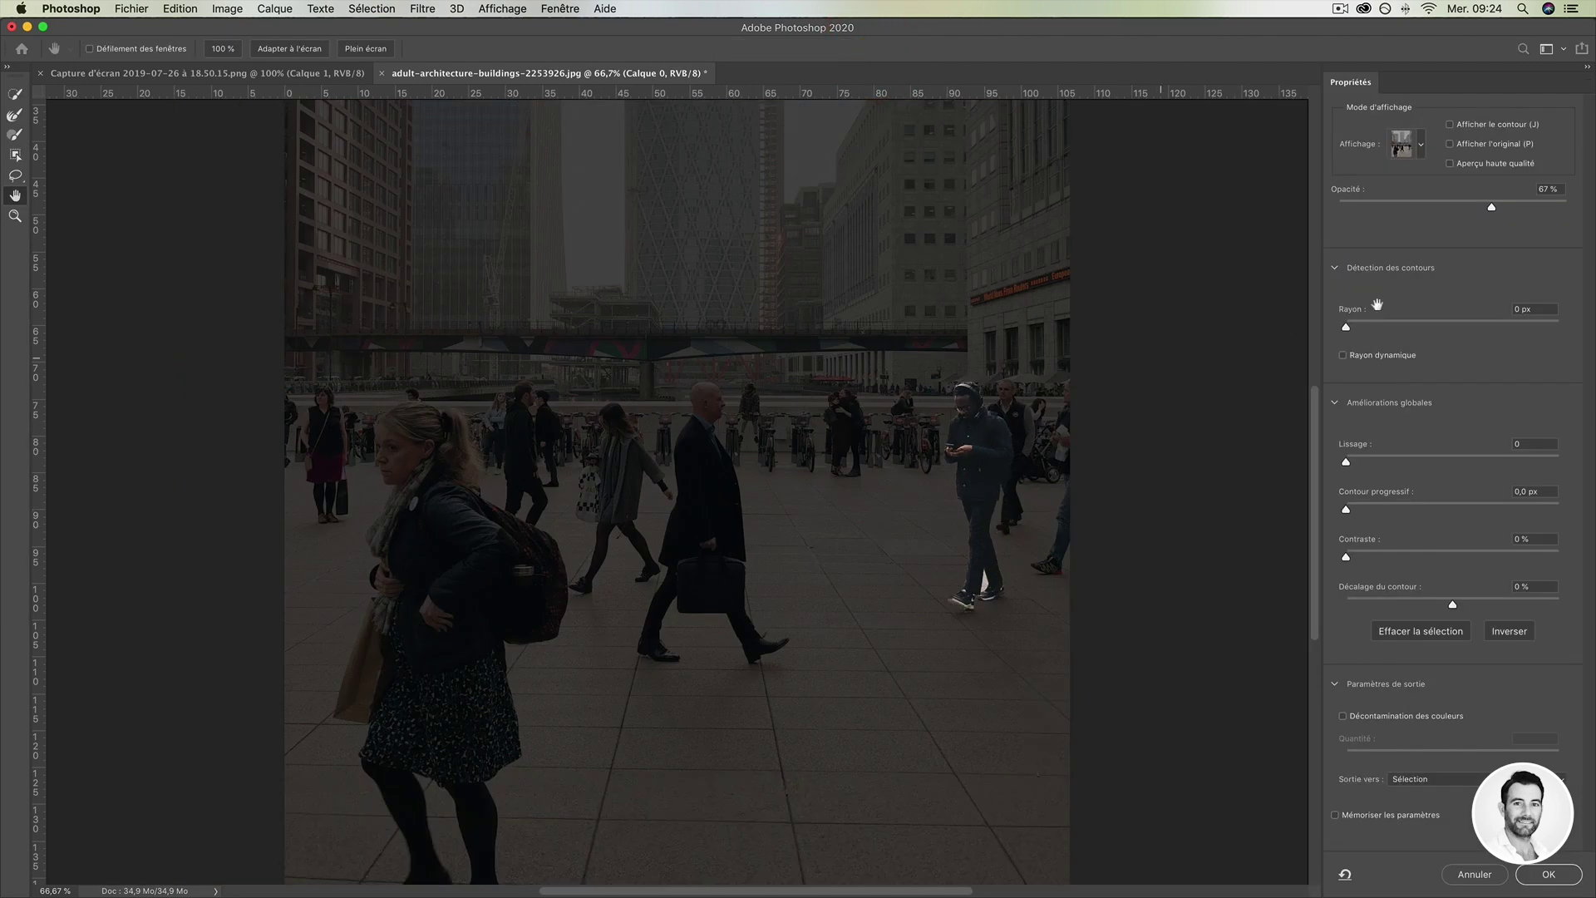
Step: Preview the man's selection with the Incrustation view in Select and Mask and leave the workspace without applying anything
left_click(1420, 149)
left_click(1413, 243)
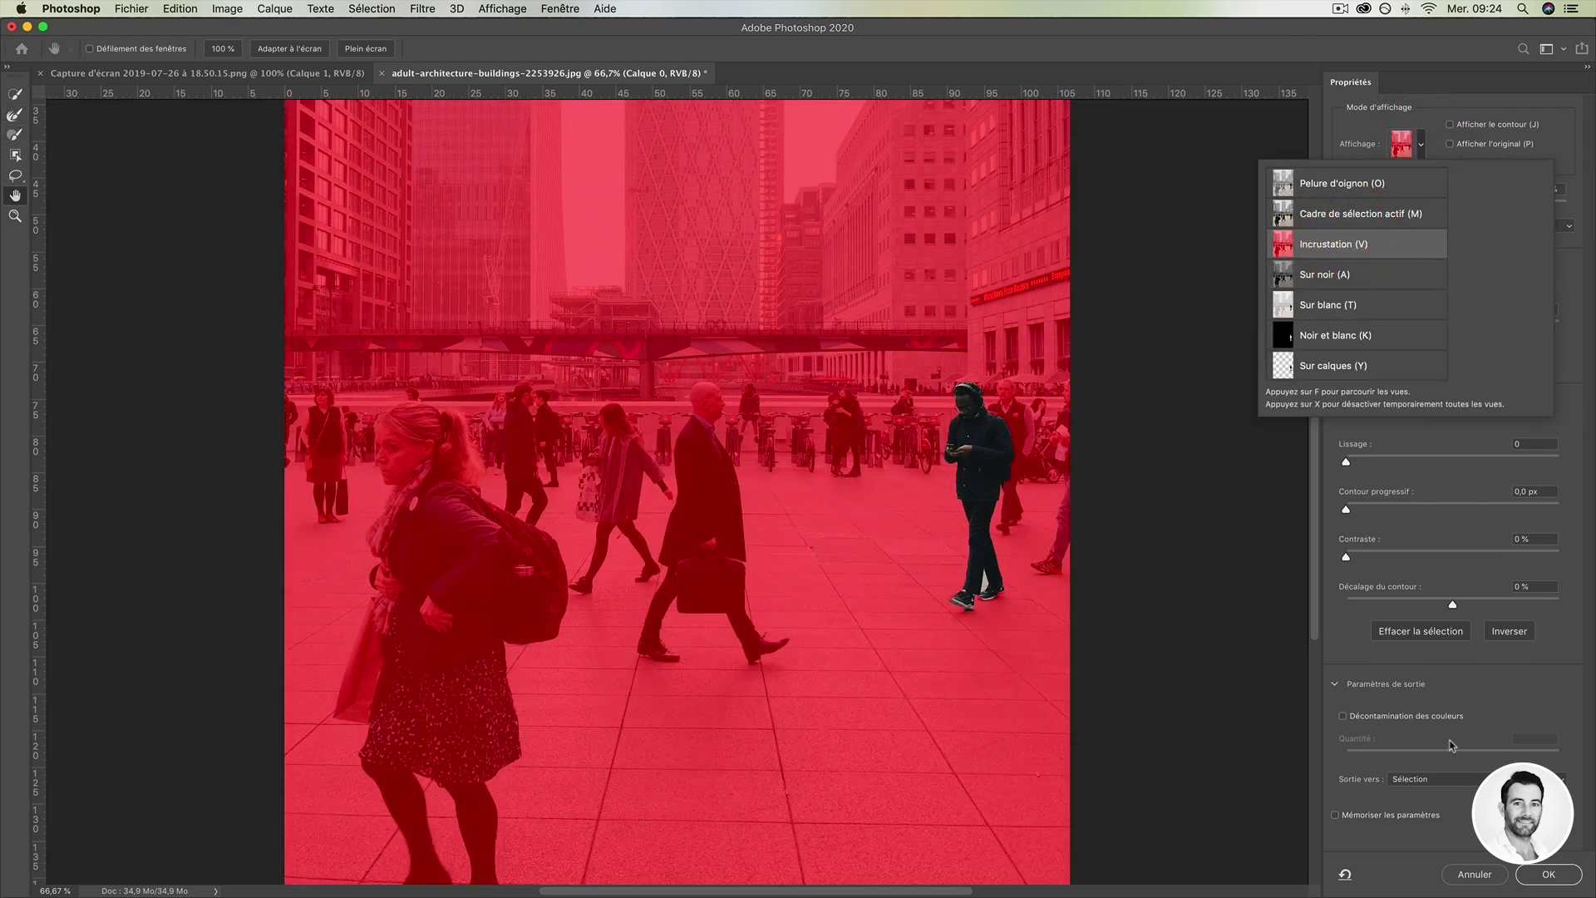
left_click(1489, 875)
left_click(1488, 875)
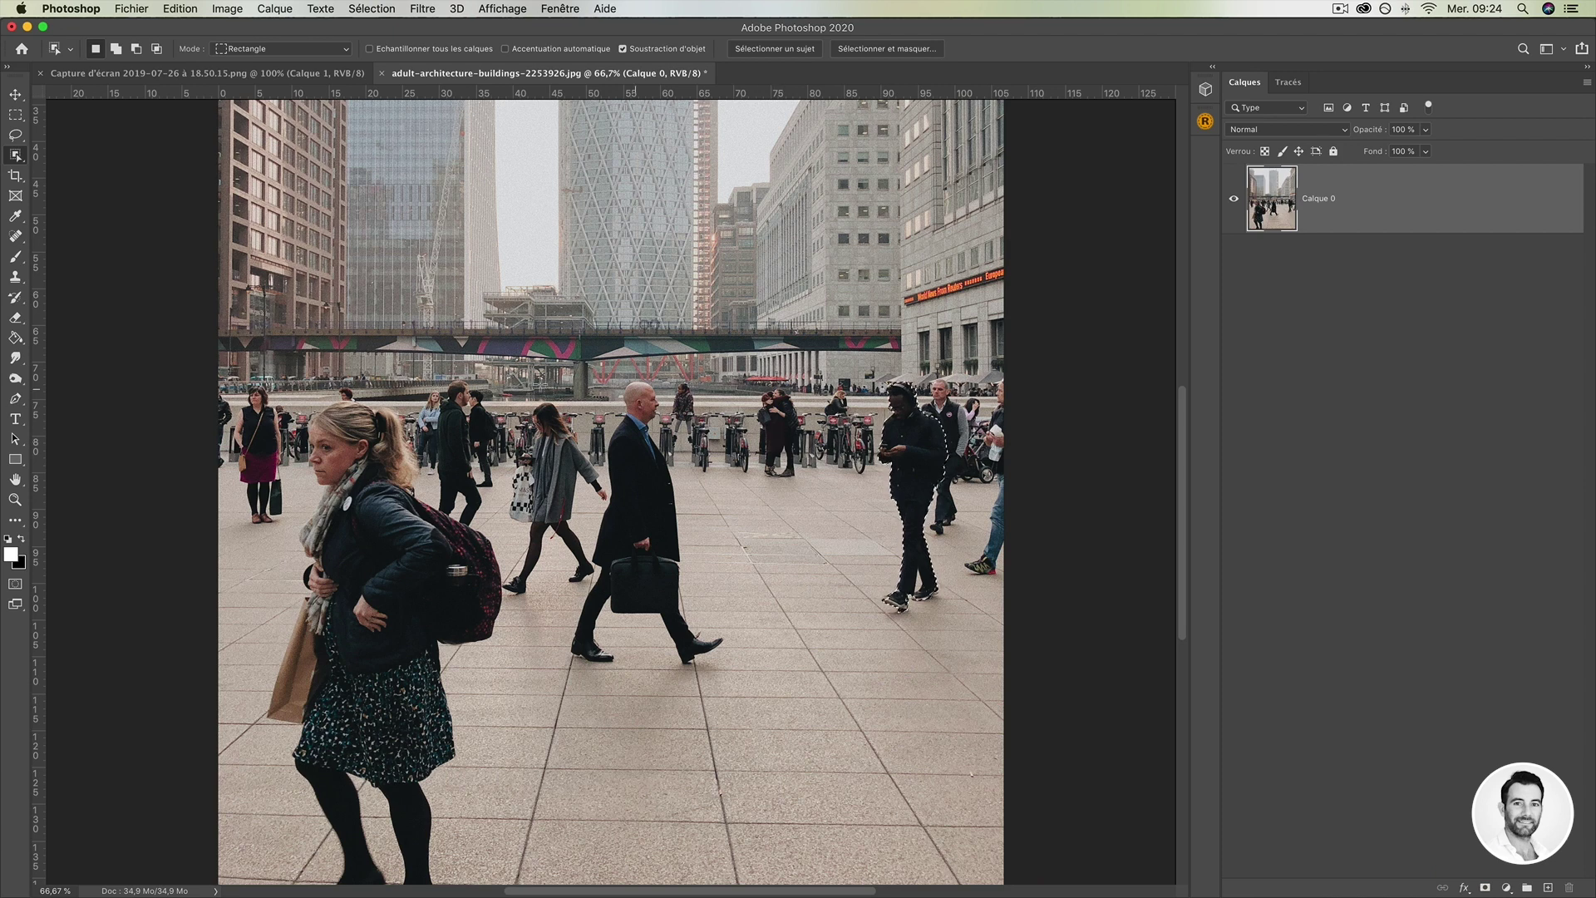
Step: Add the man with the briefcase and the embracing couple to the current selection with Object Selection
key("shift")
left_click_drag(551, 366, 765, 717)
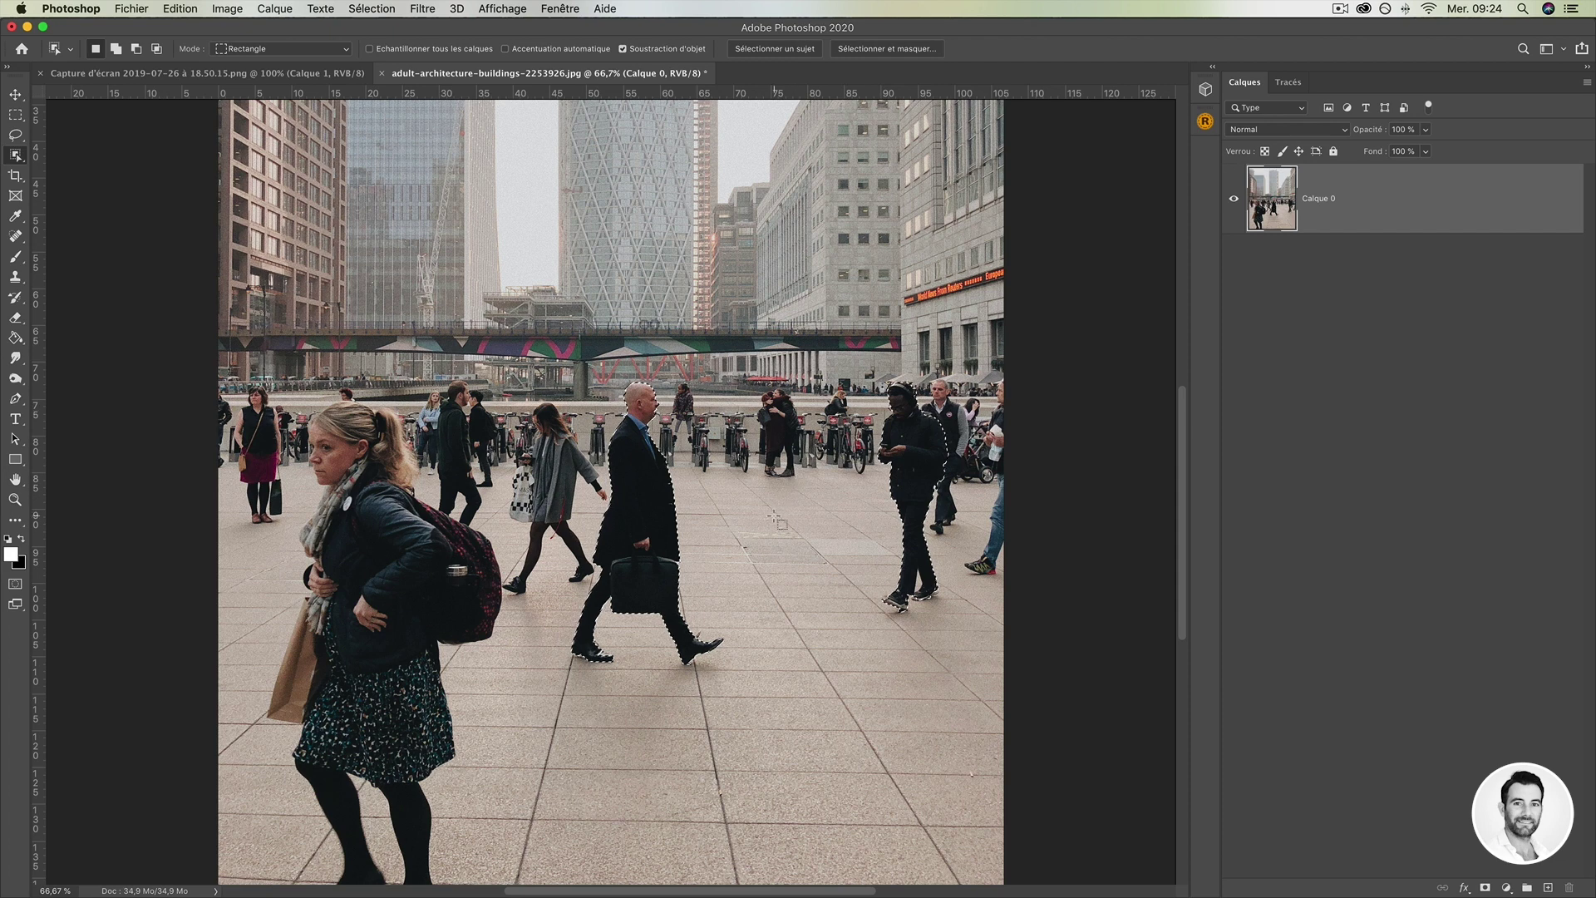
key("shift")
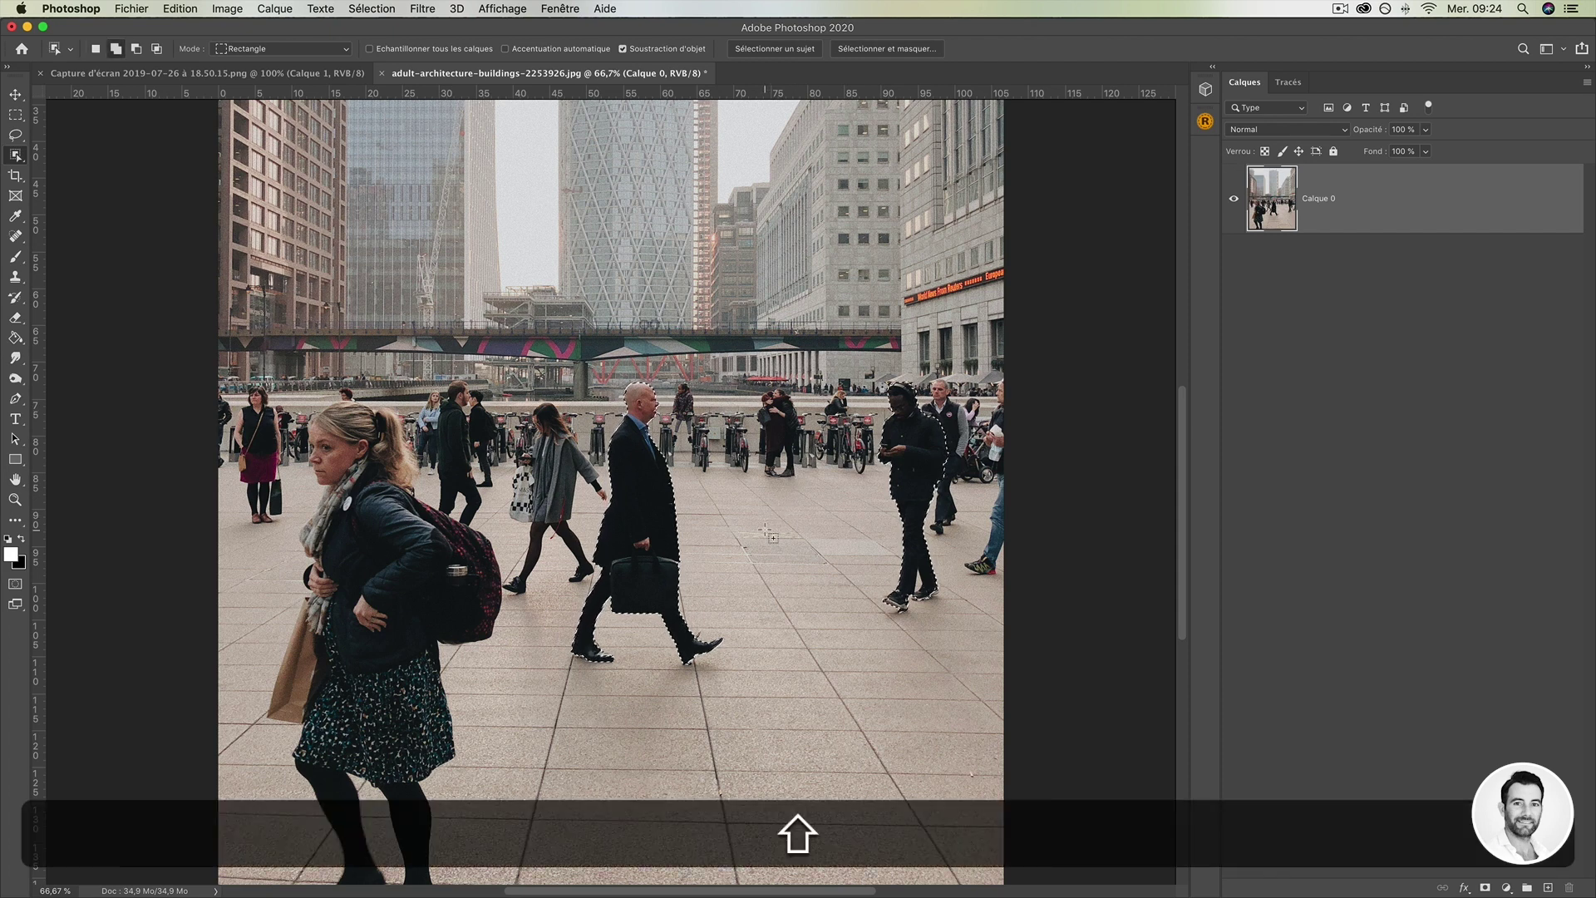
key("alt")
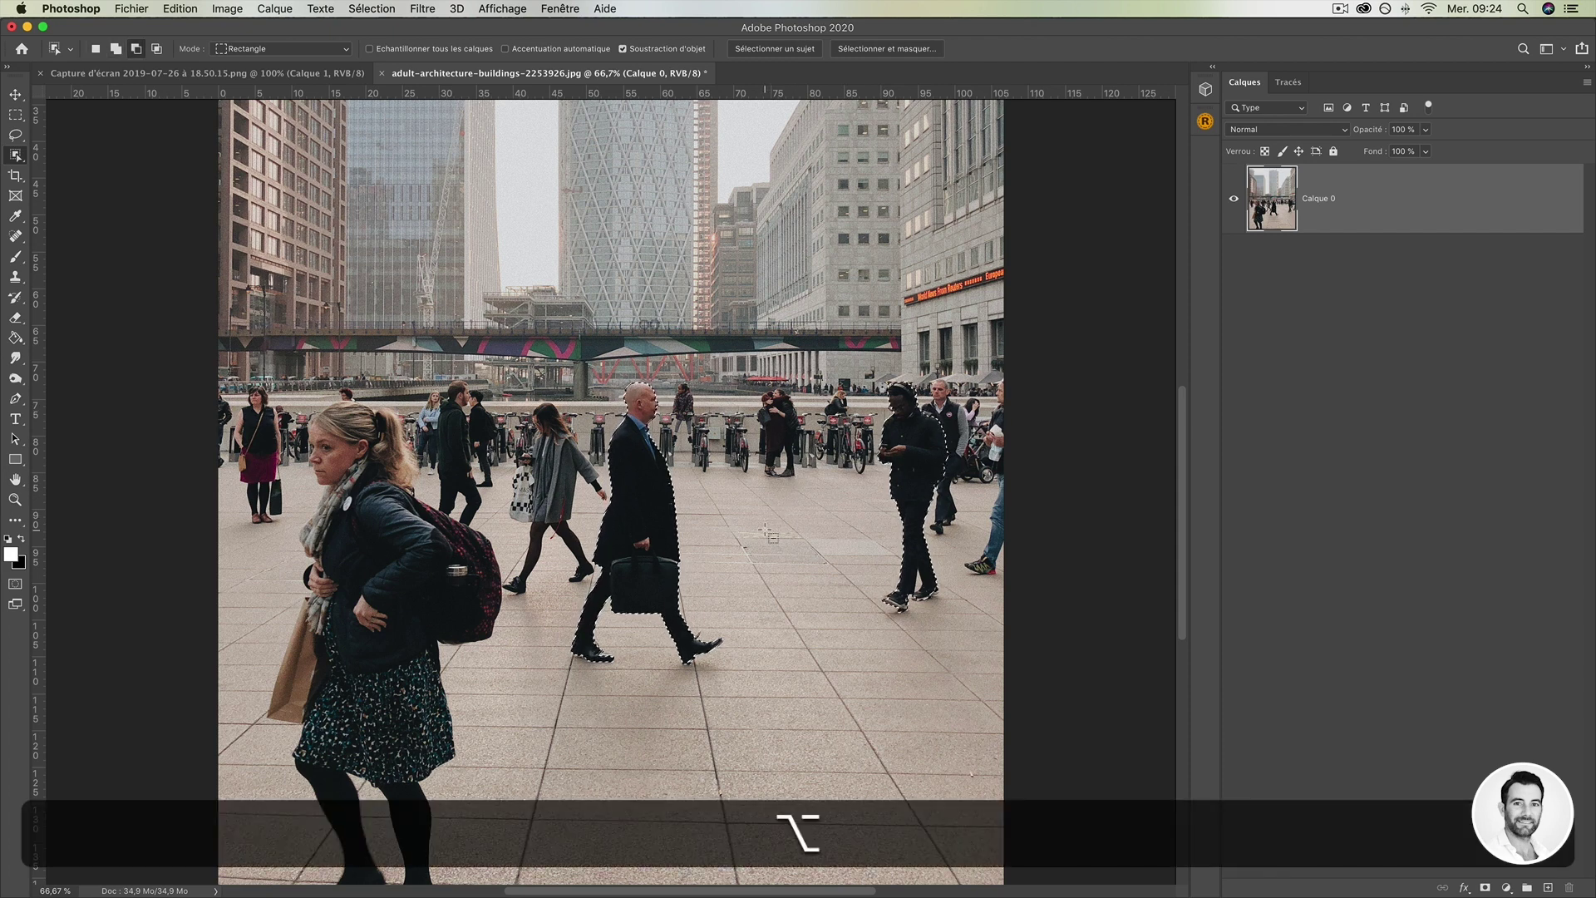
key("shift")
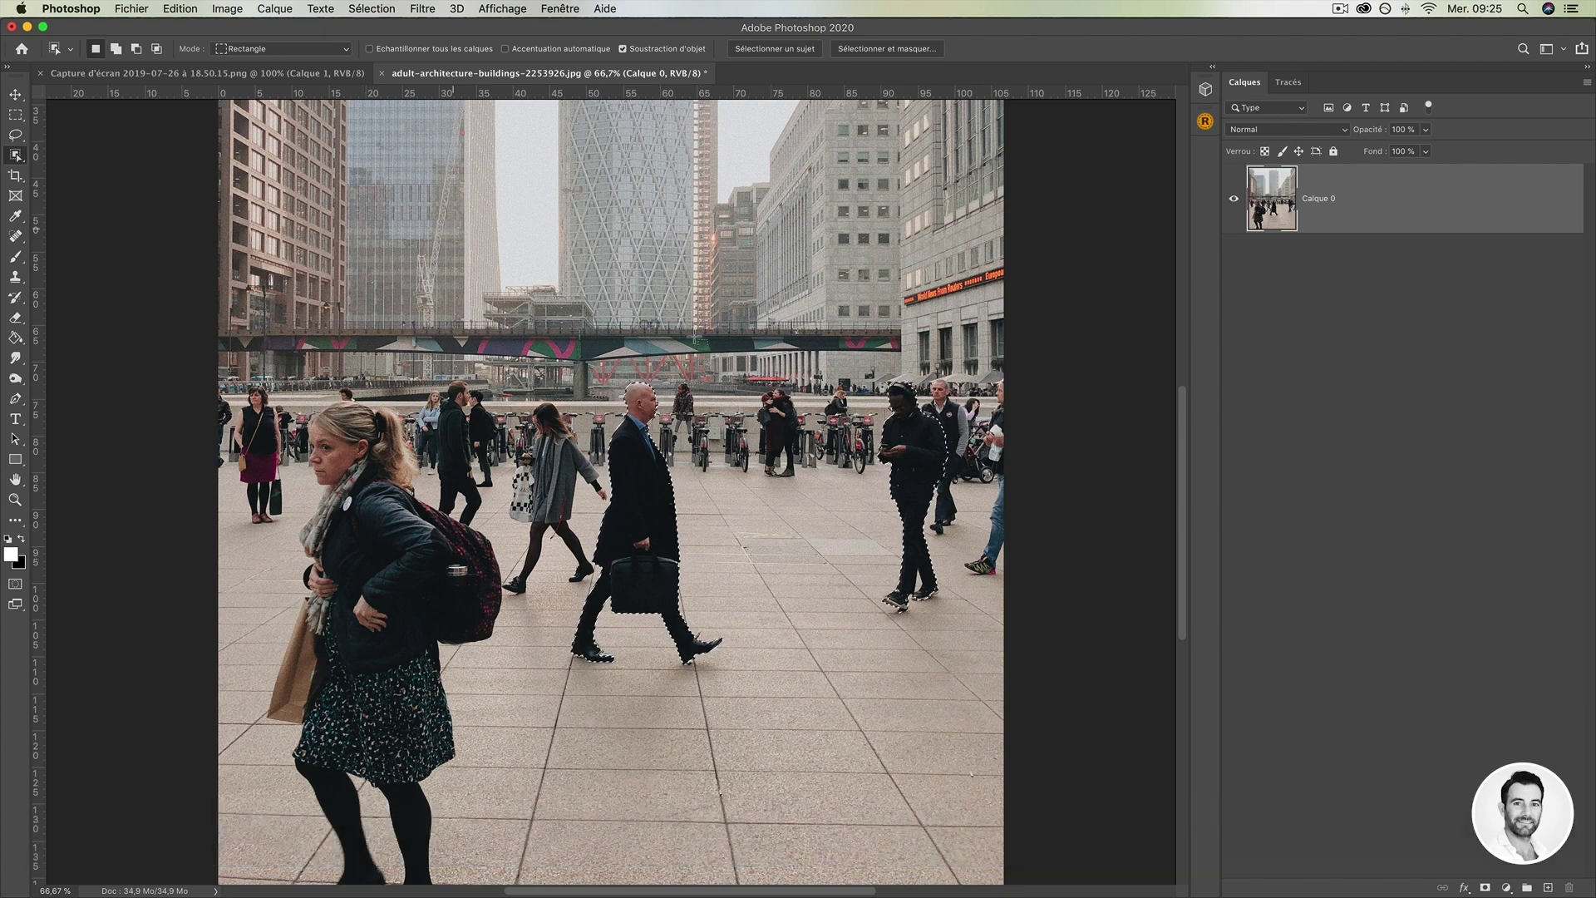
key("shift")
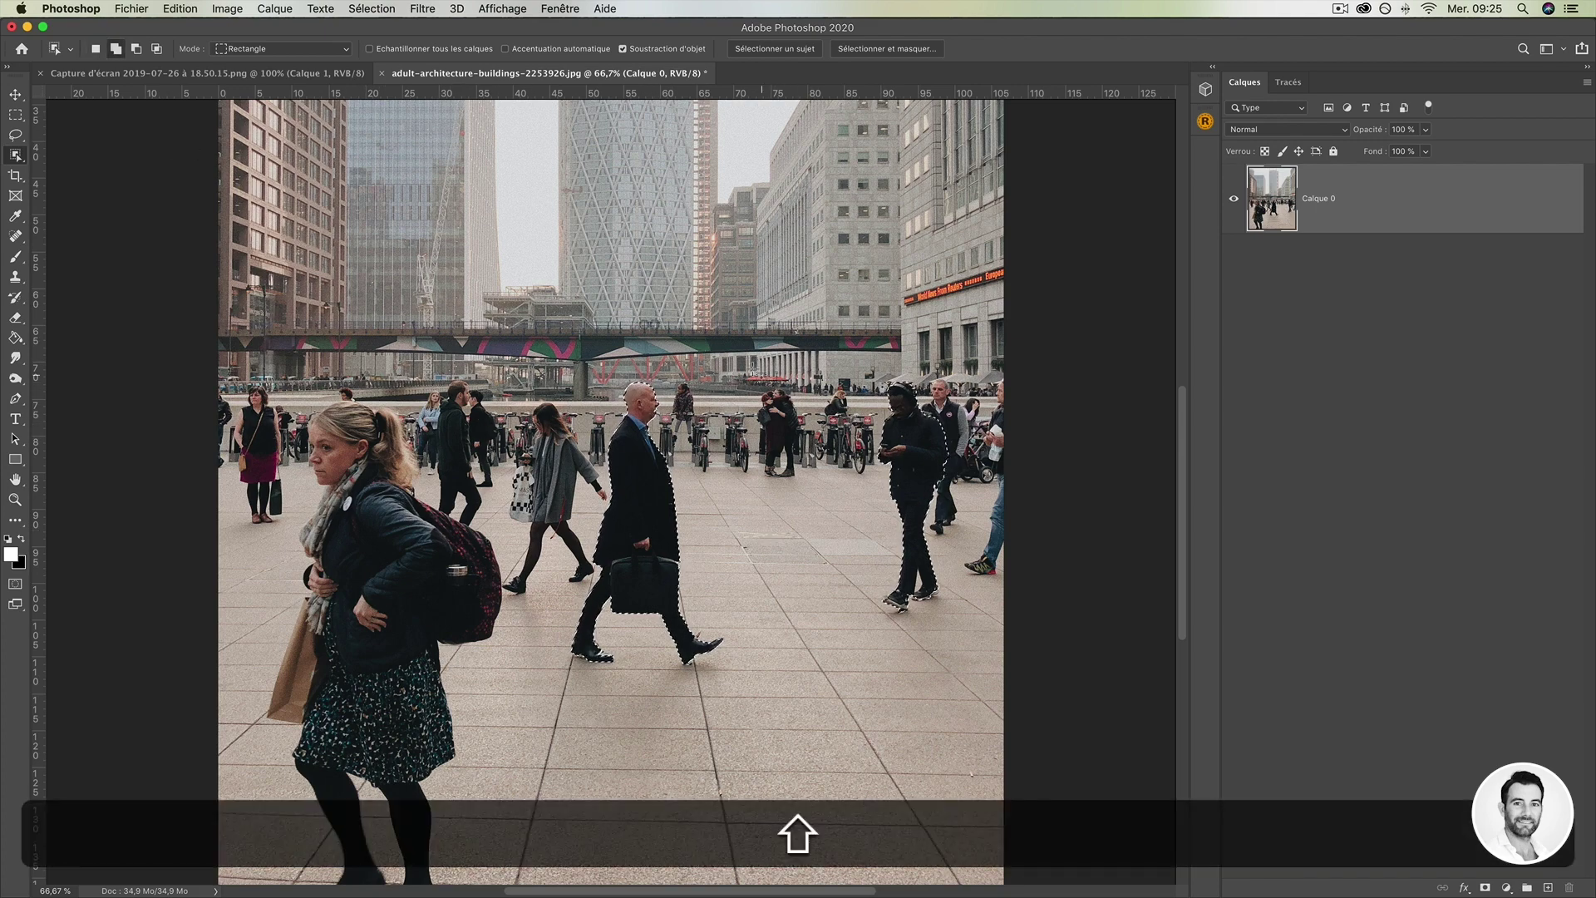
left_click_drag(823, 485, 764, 404)
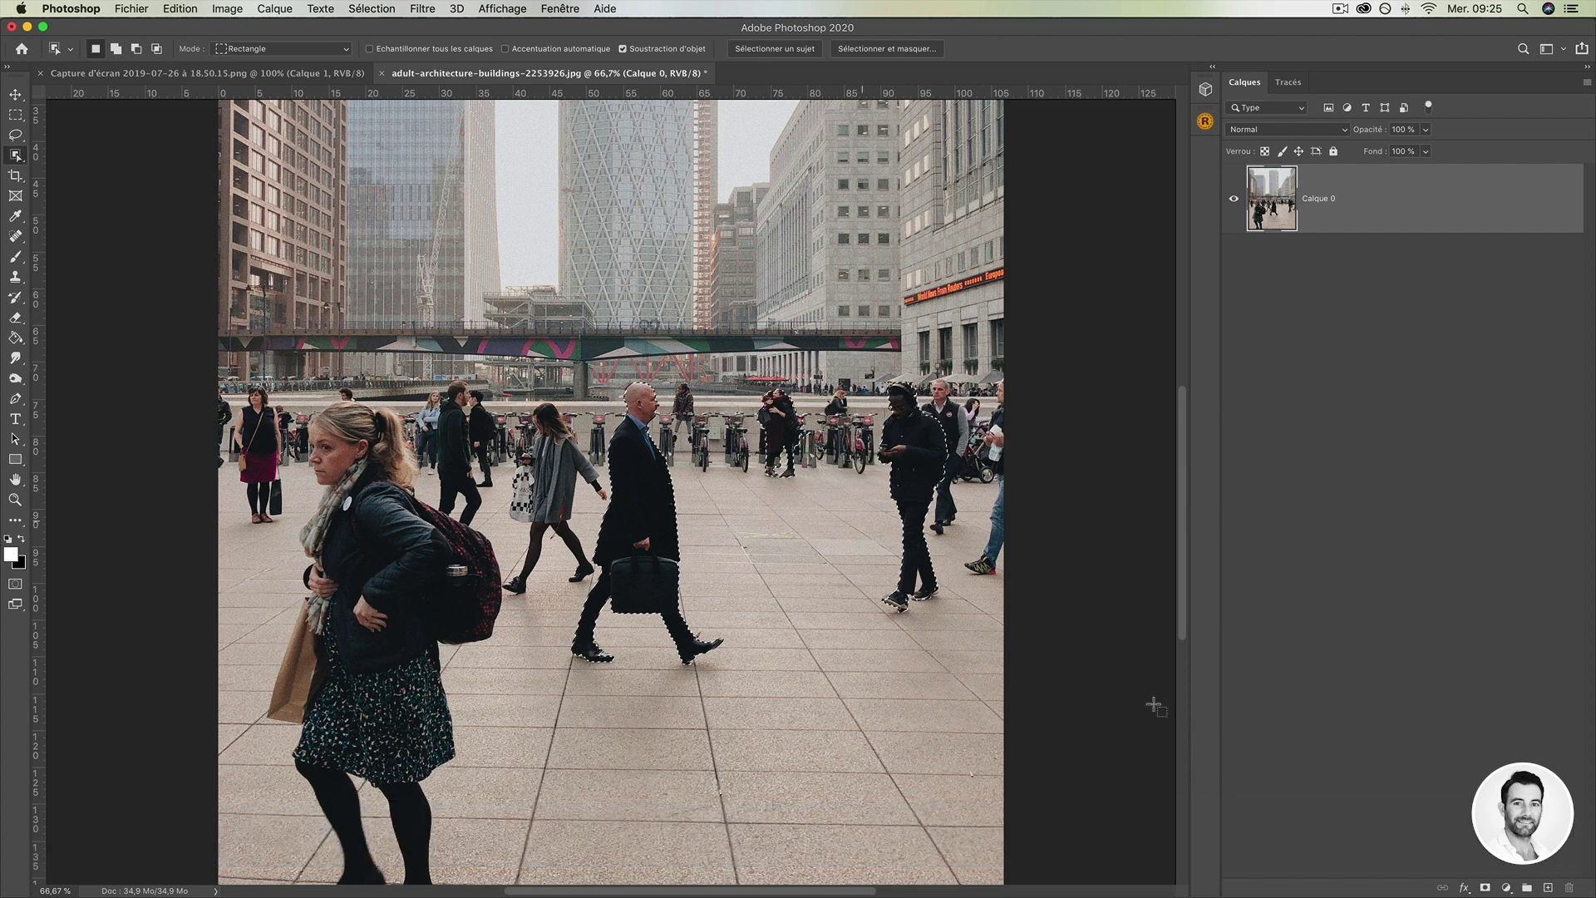
Step: Mask Calque 0 with the selection, dismiss the save dialog, add a second mask and undo both masks
left_click(1485, 887)
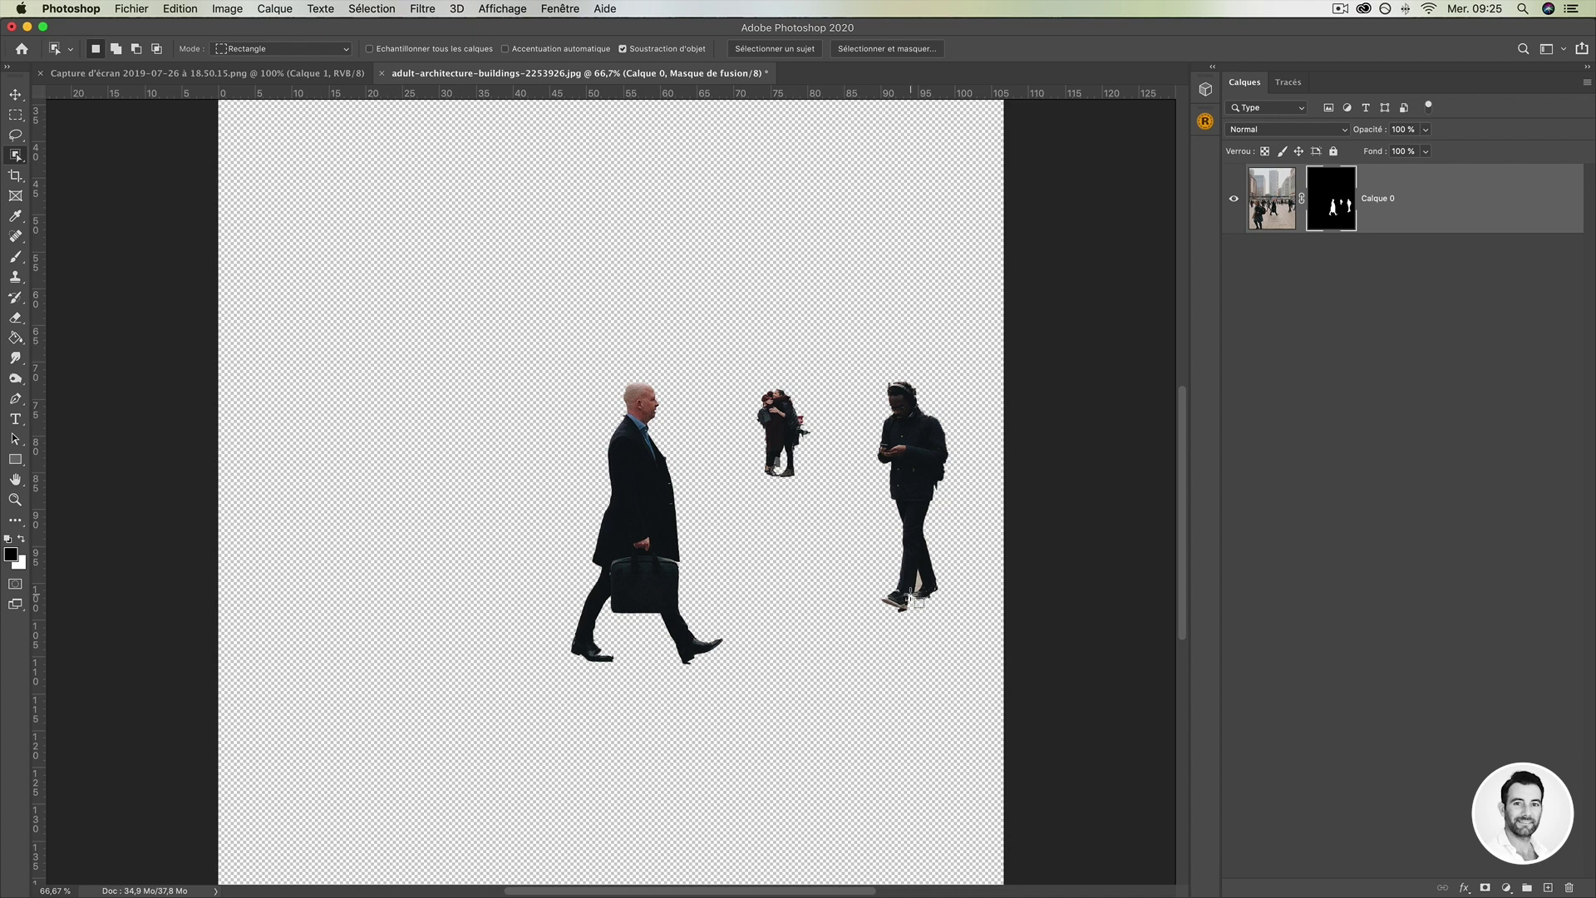
key("super+s")
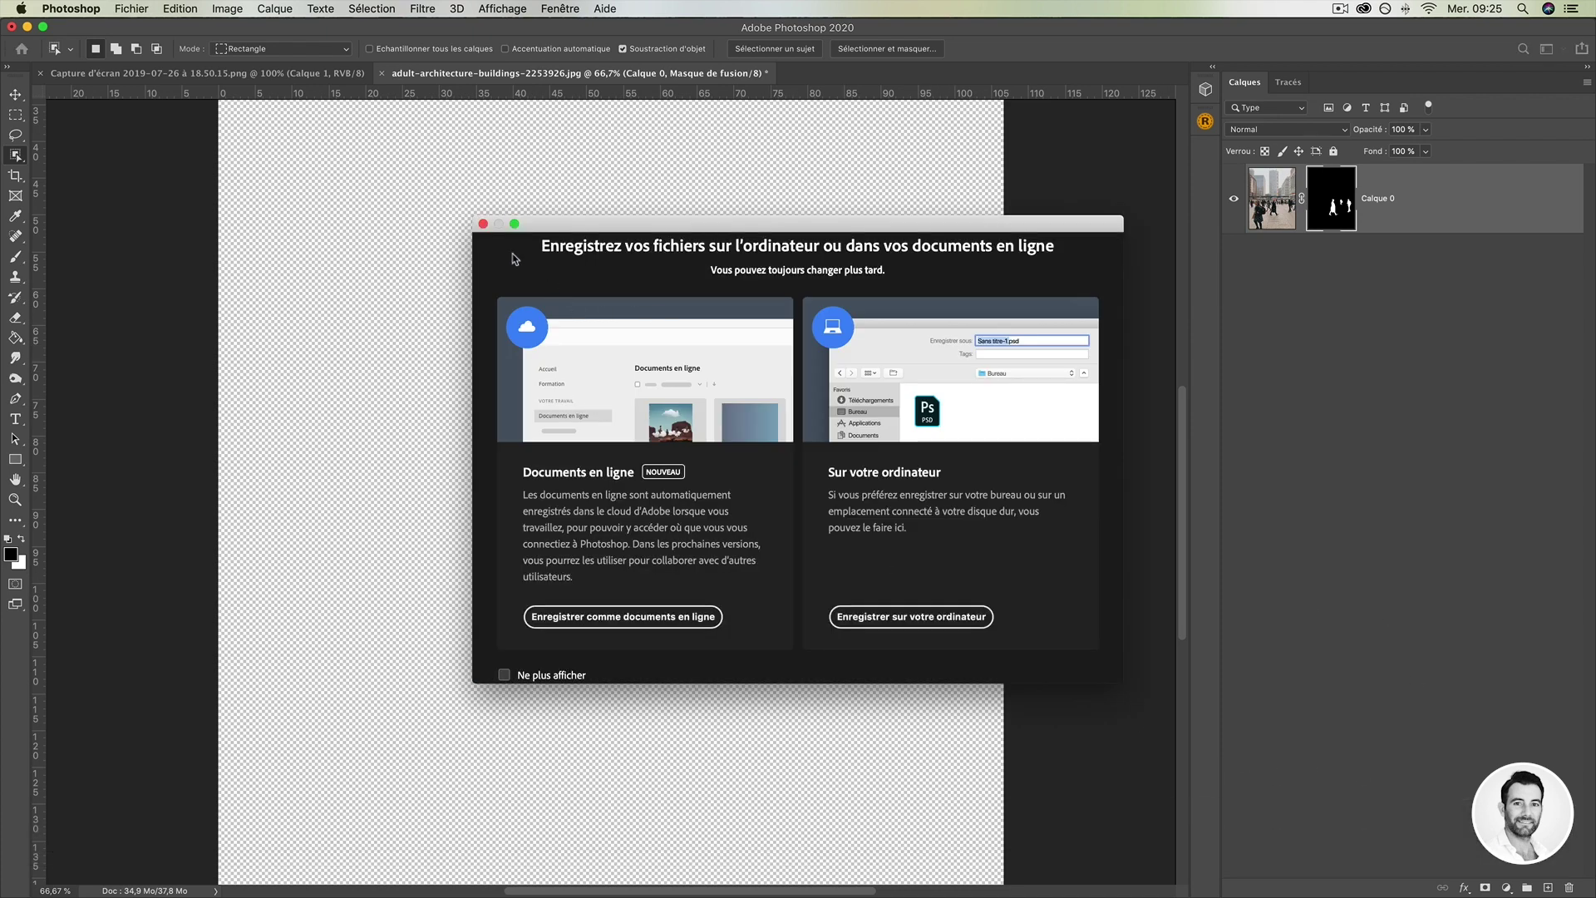
left_click(482, 223)
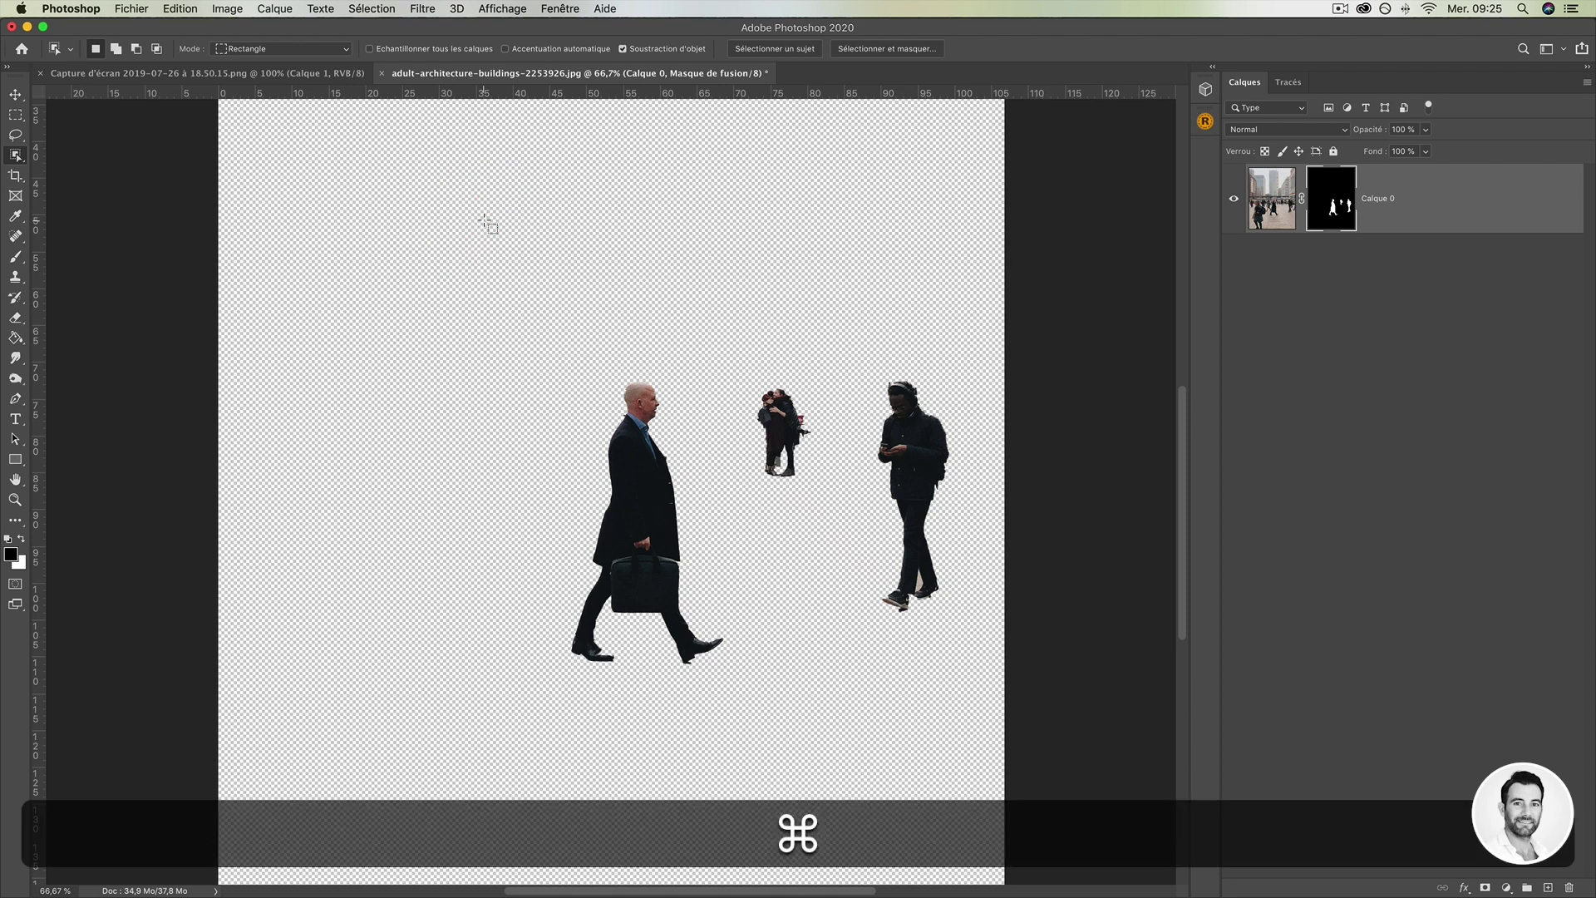
left_click(1485, 888)
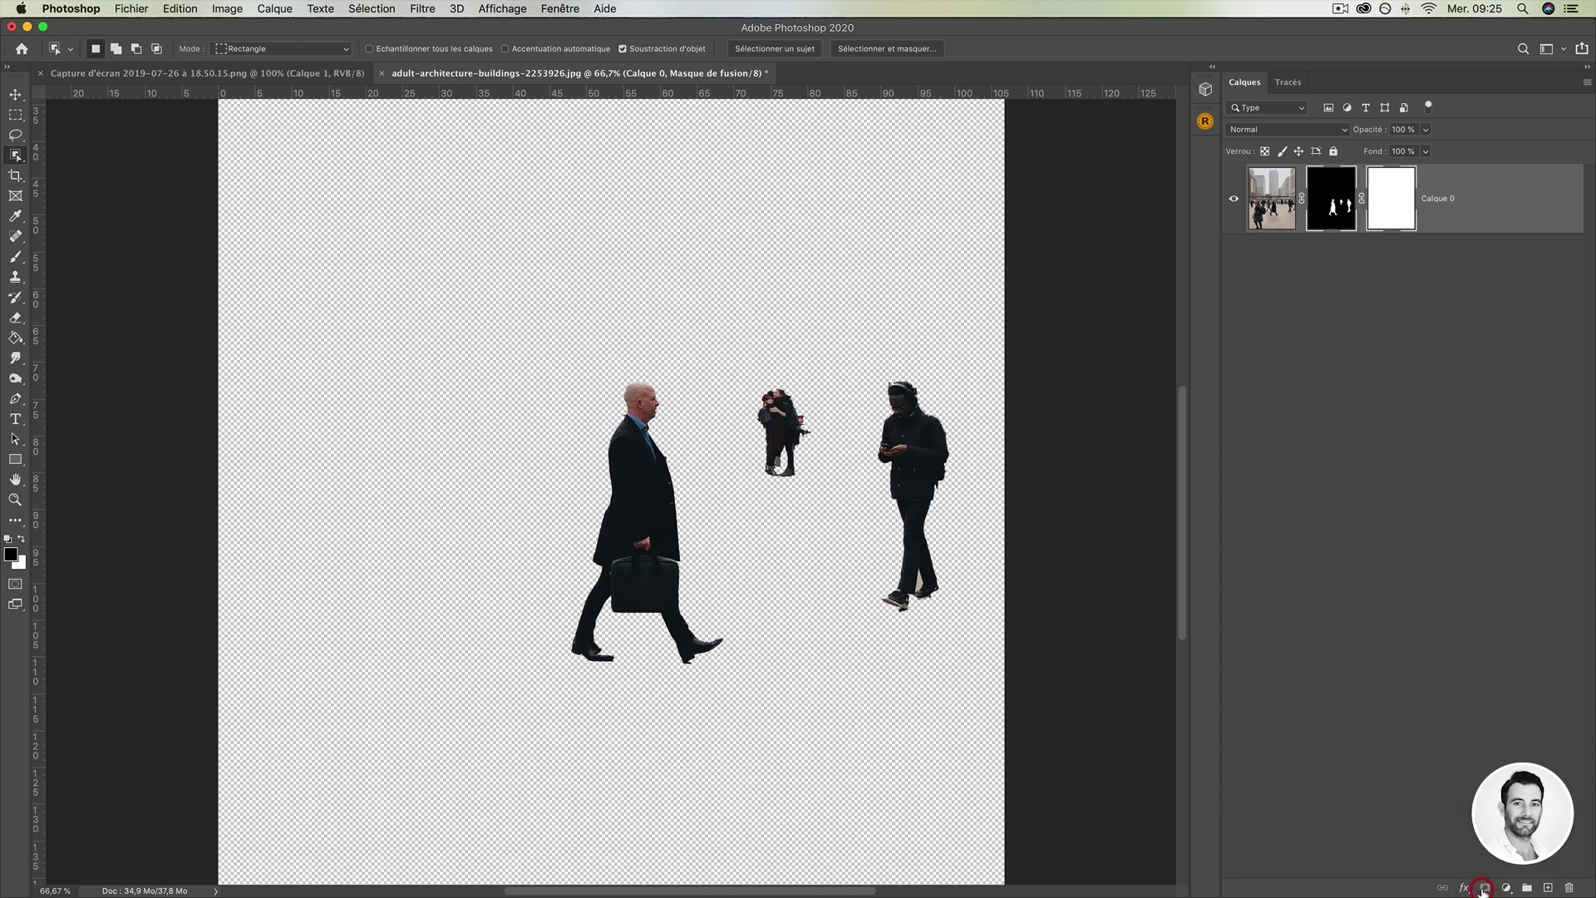
key("super+z")
key("super+z")
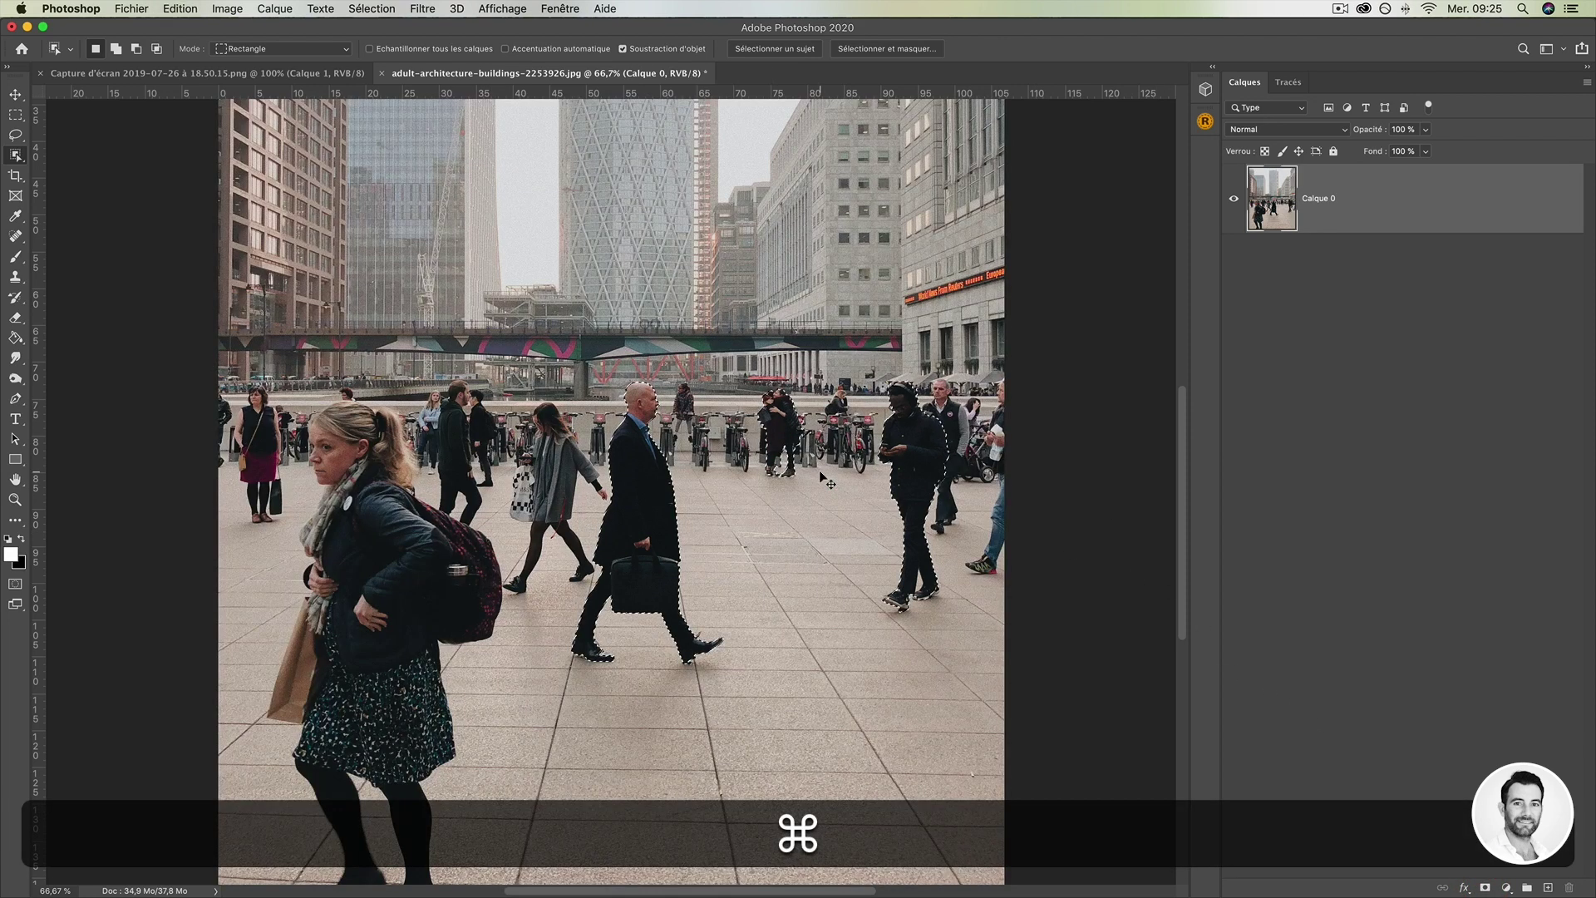
right_click(15, 154)
left_click(134, 155)
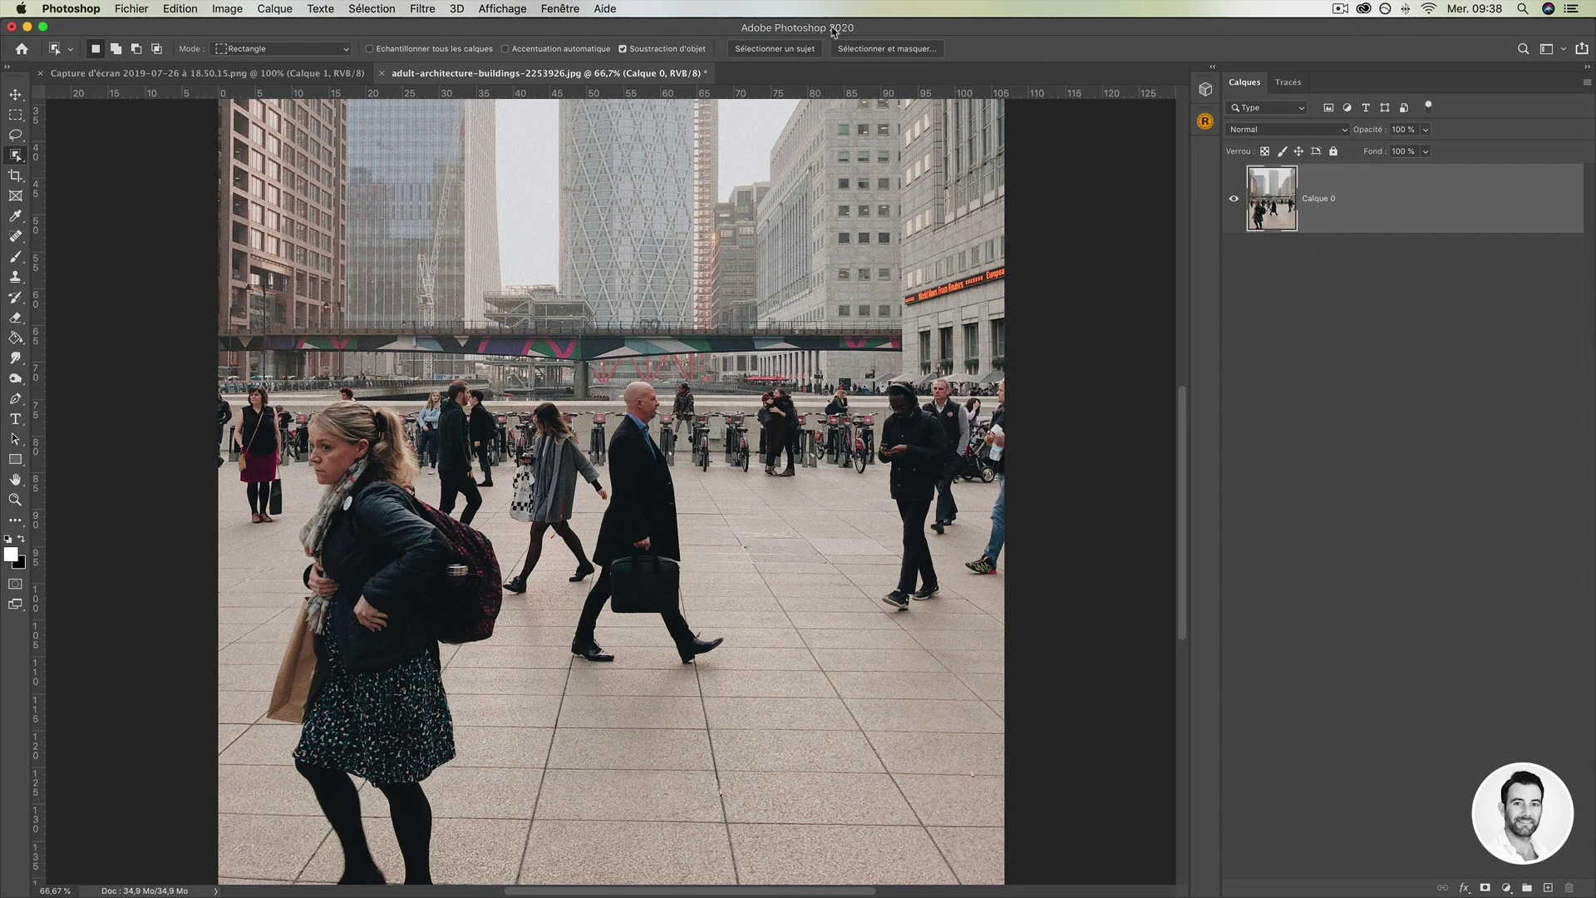
Step: Switch to Photoshop CC 2019, display the properties of Calque 0 and activate the Quick Selection tool
left_click(663, 862)
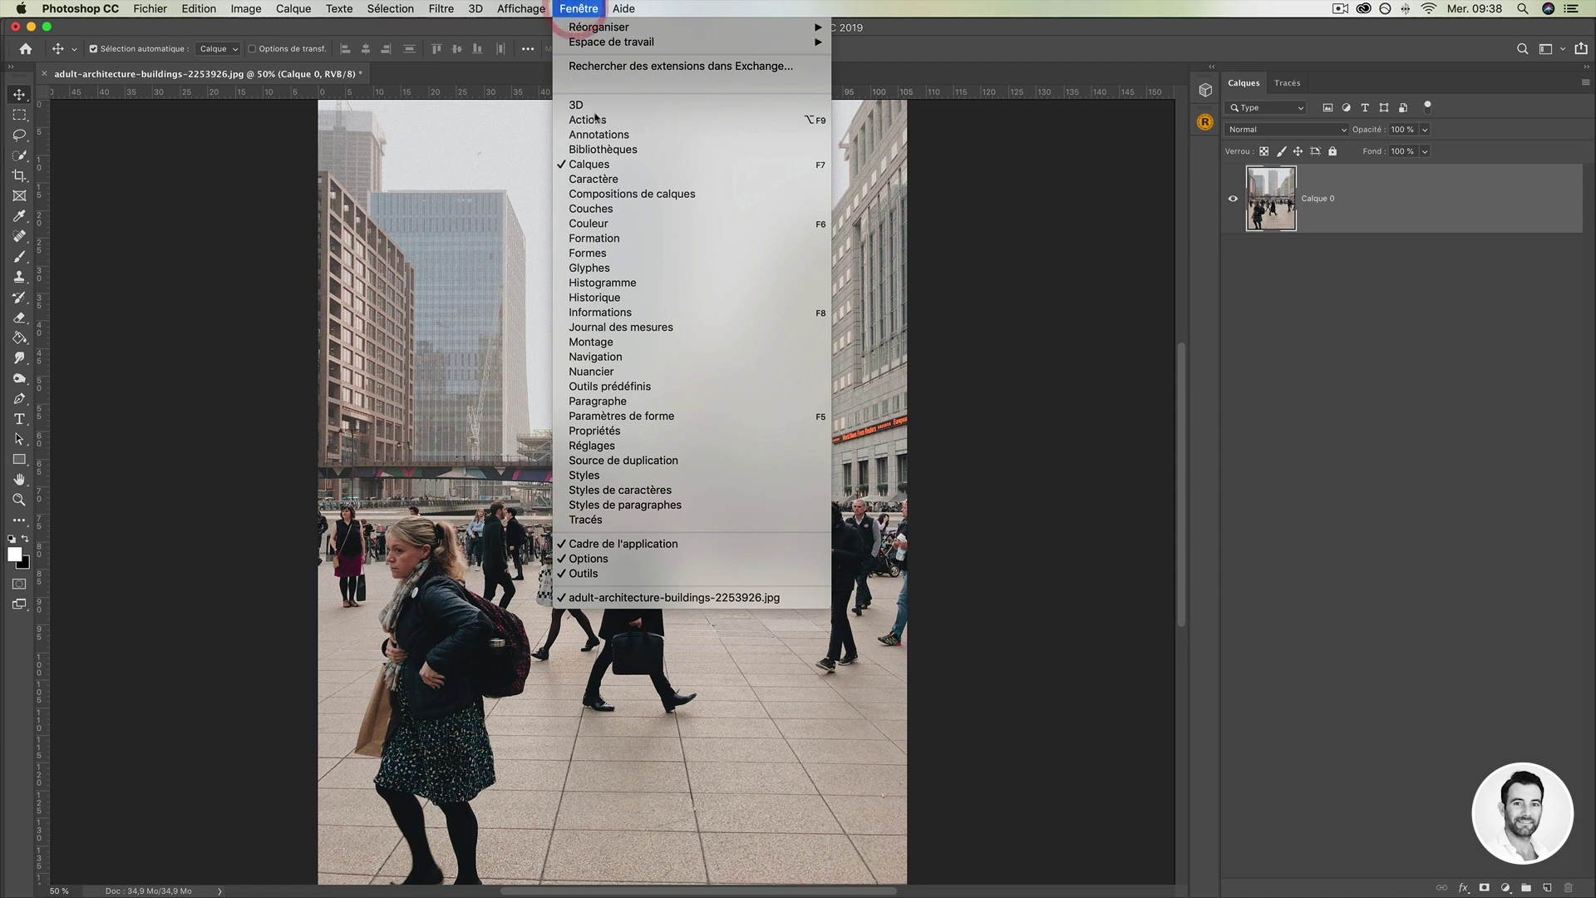
left_click(627, 430)
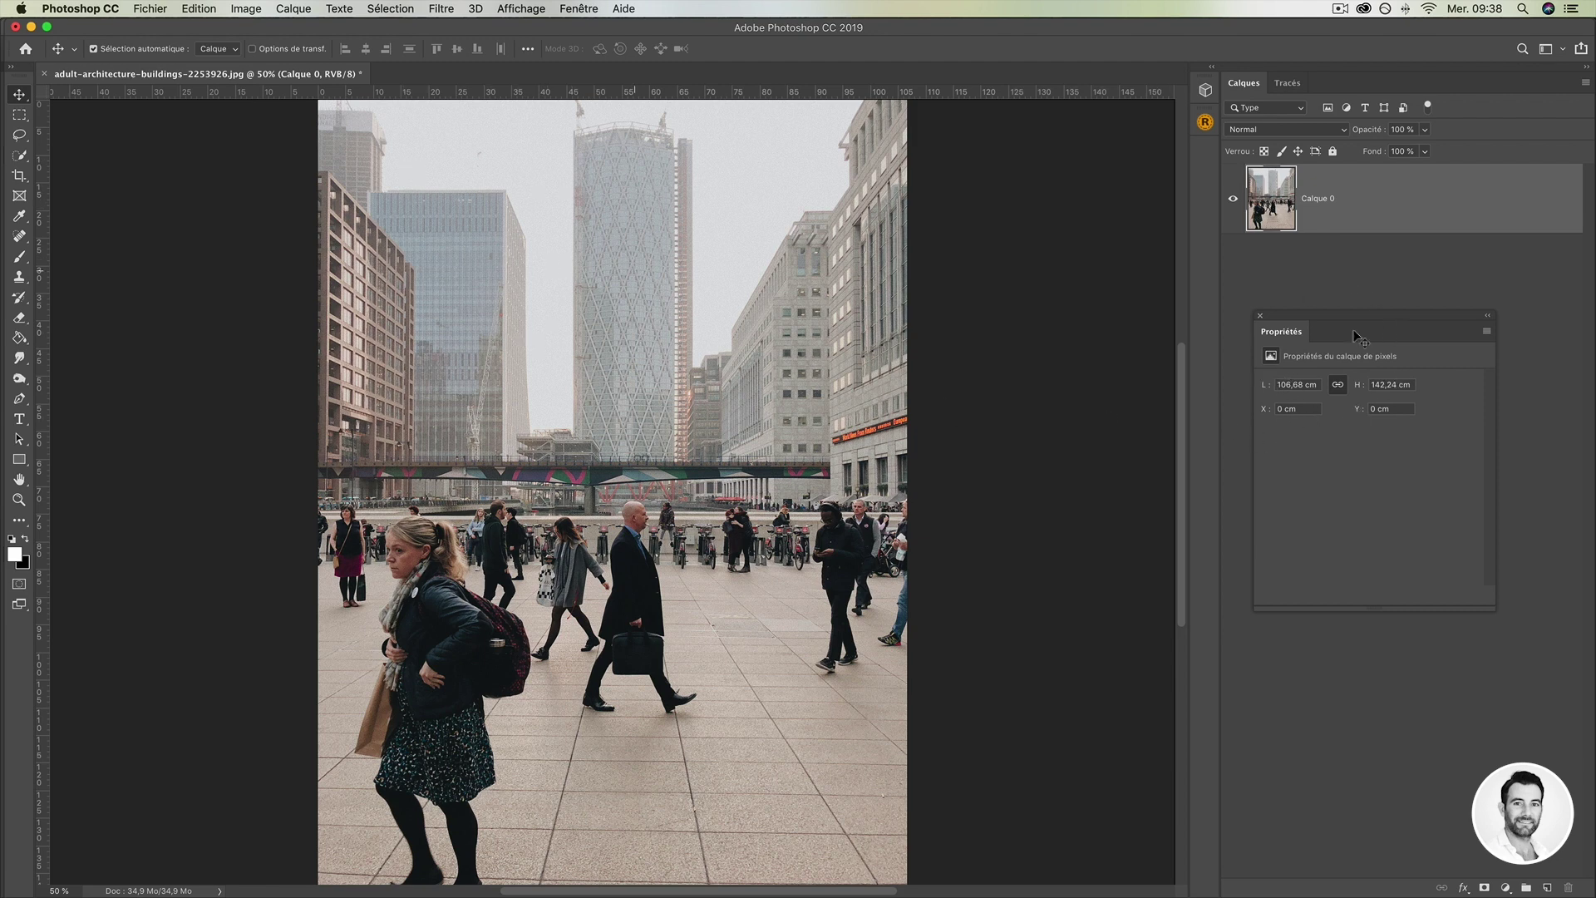
left_click(21, 156)
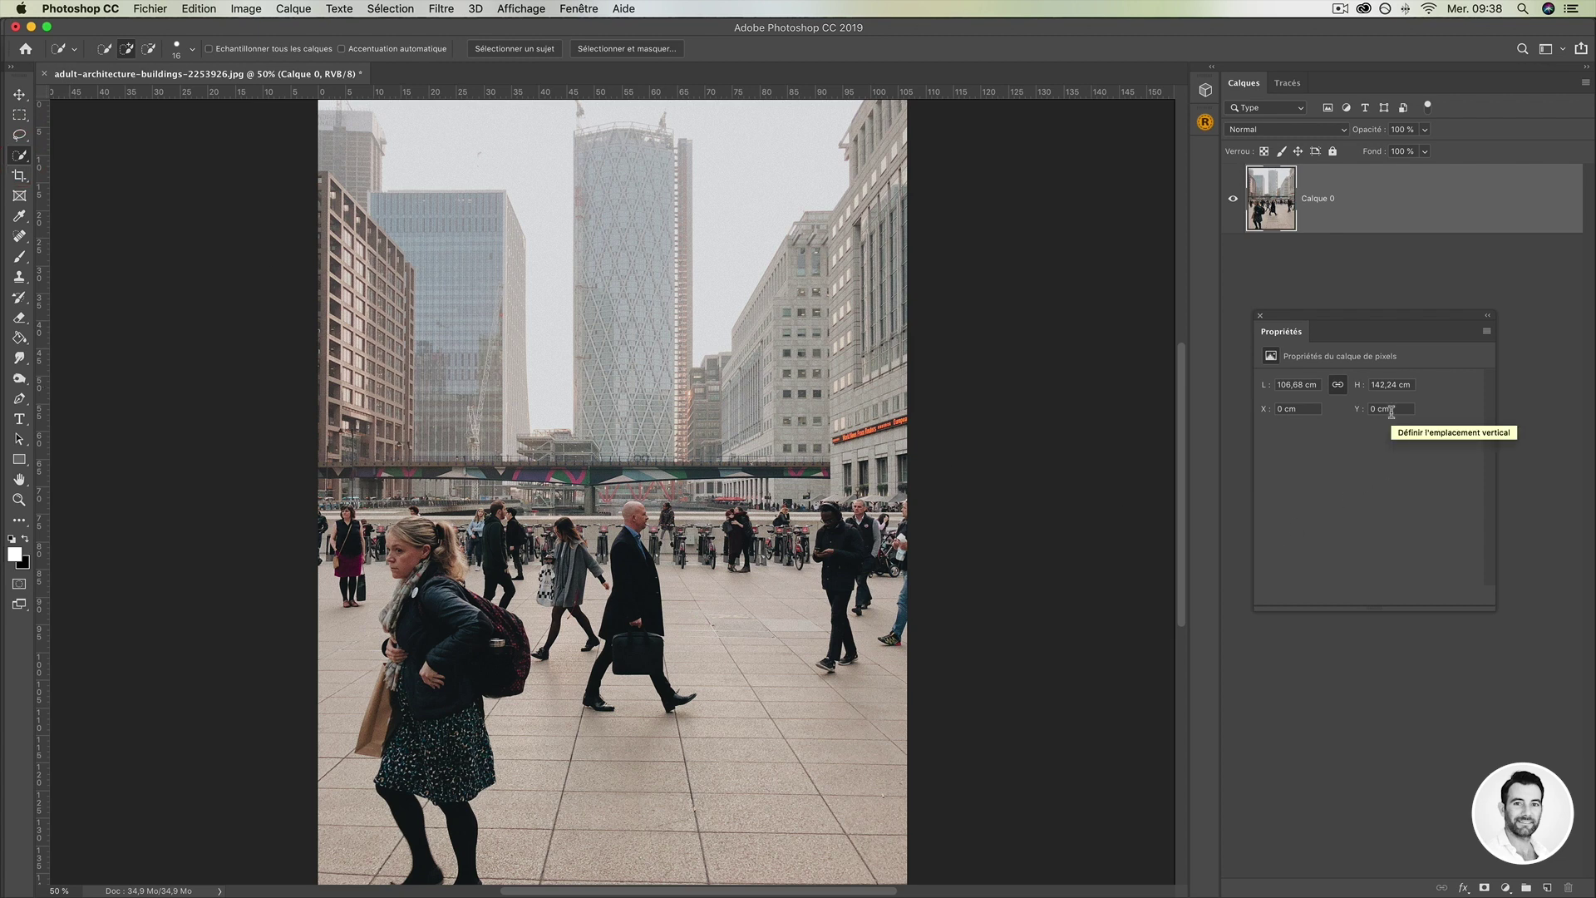
Step: Switch back to Photoshop 2020, display the properties of Calque 0 and reposition them slightly beside the image
left_click(1177, 868)
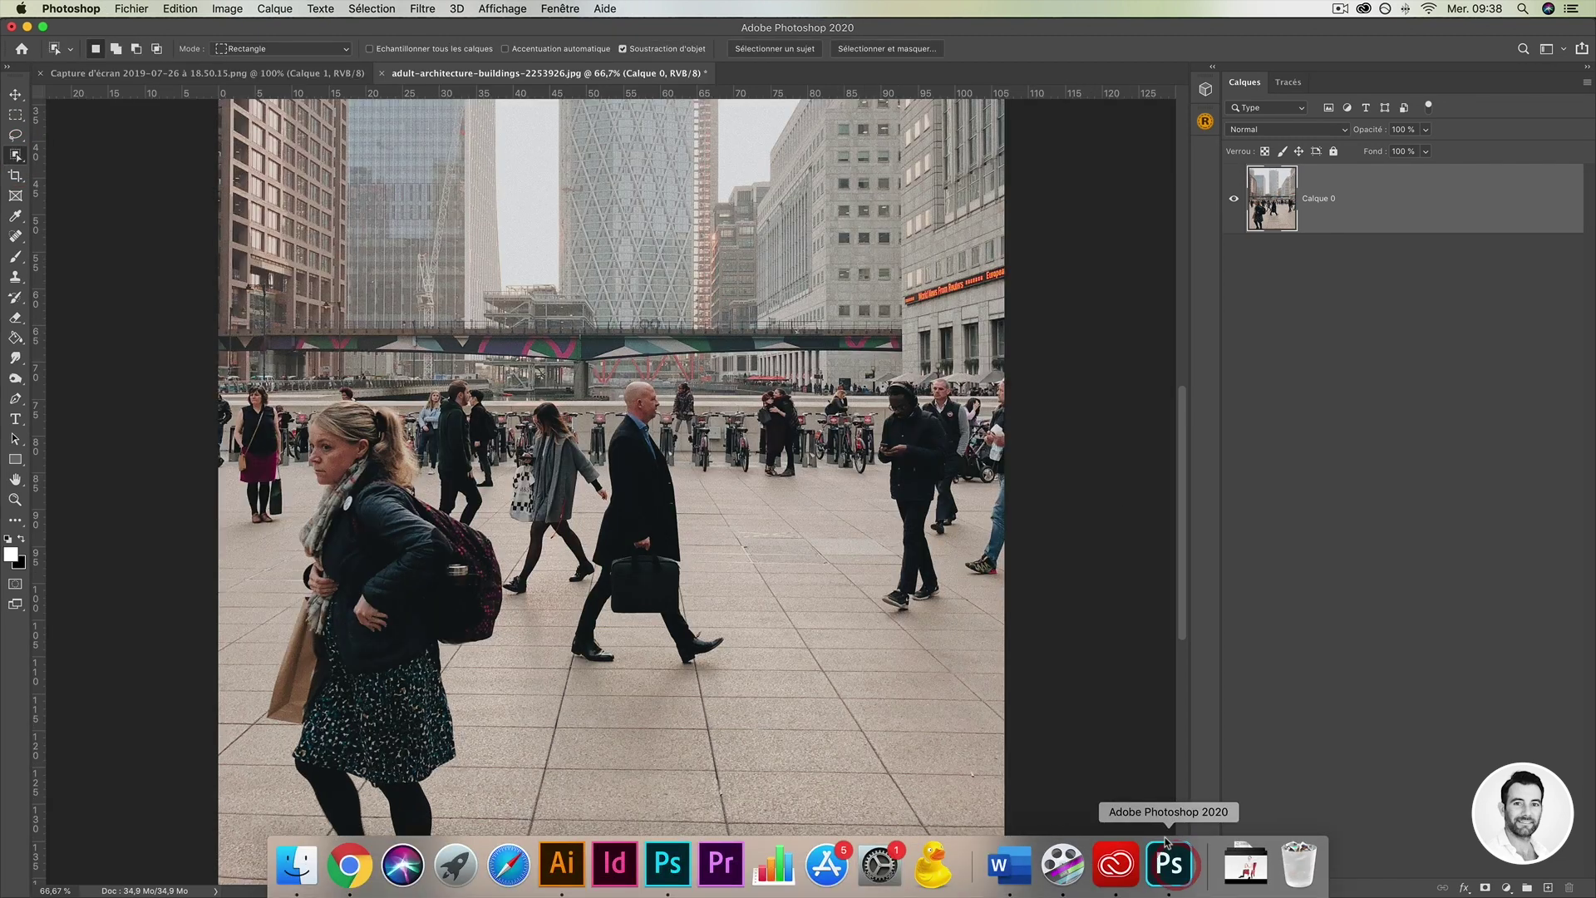
left_click(562, 10)
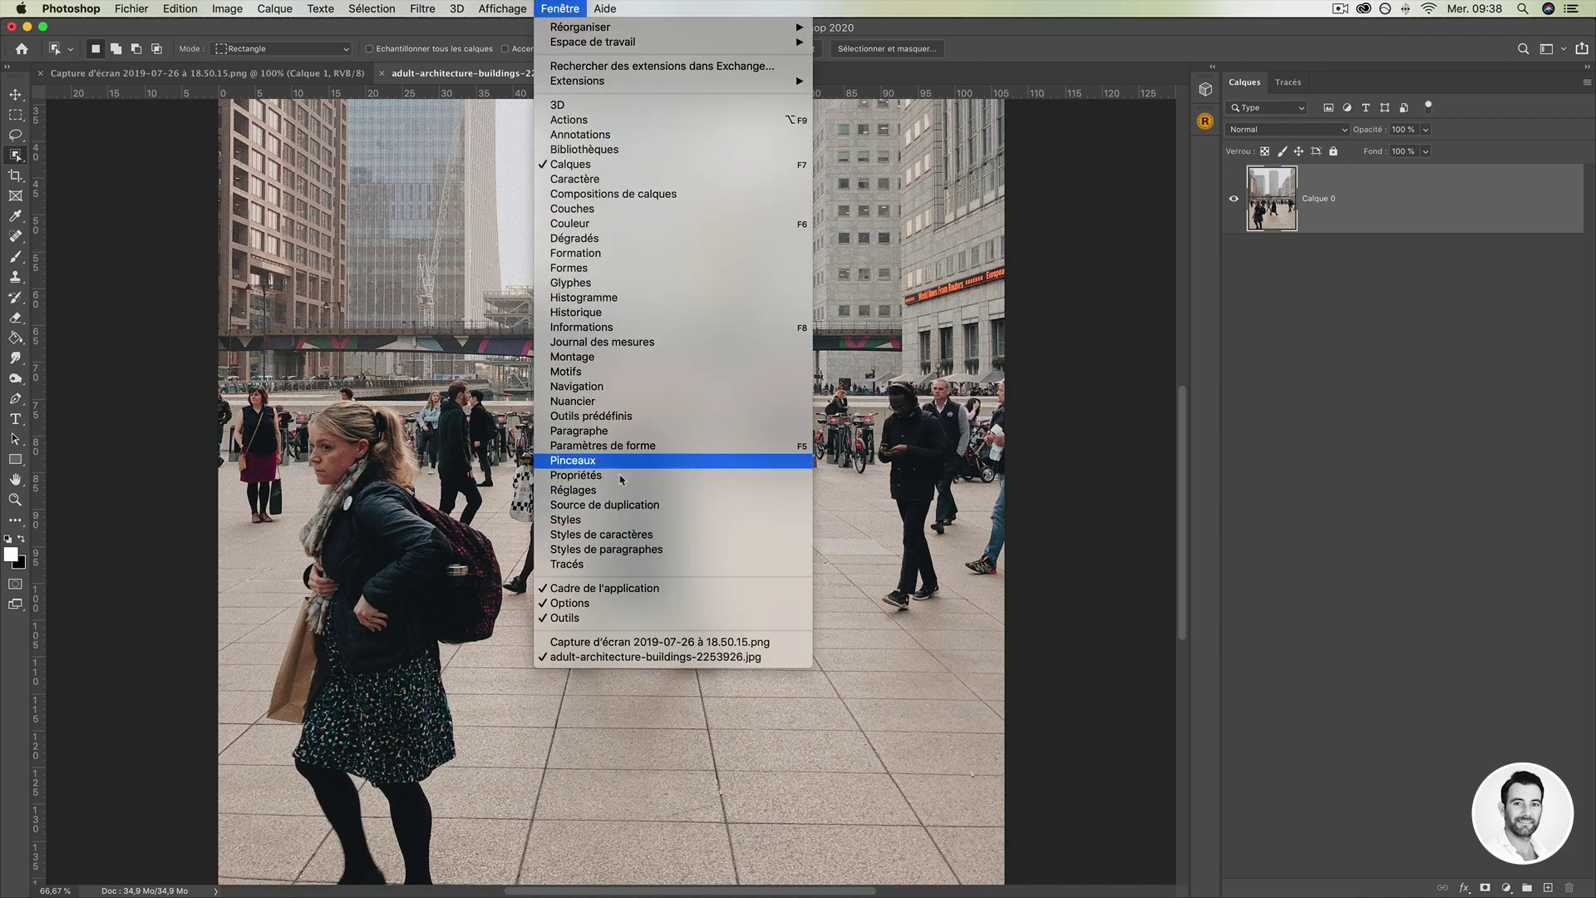
left_click(622, 475)
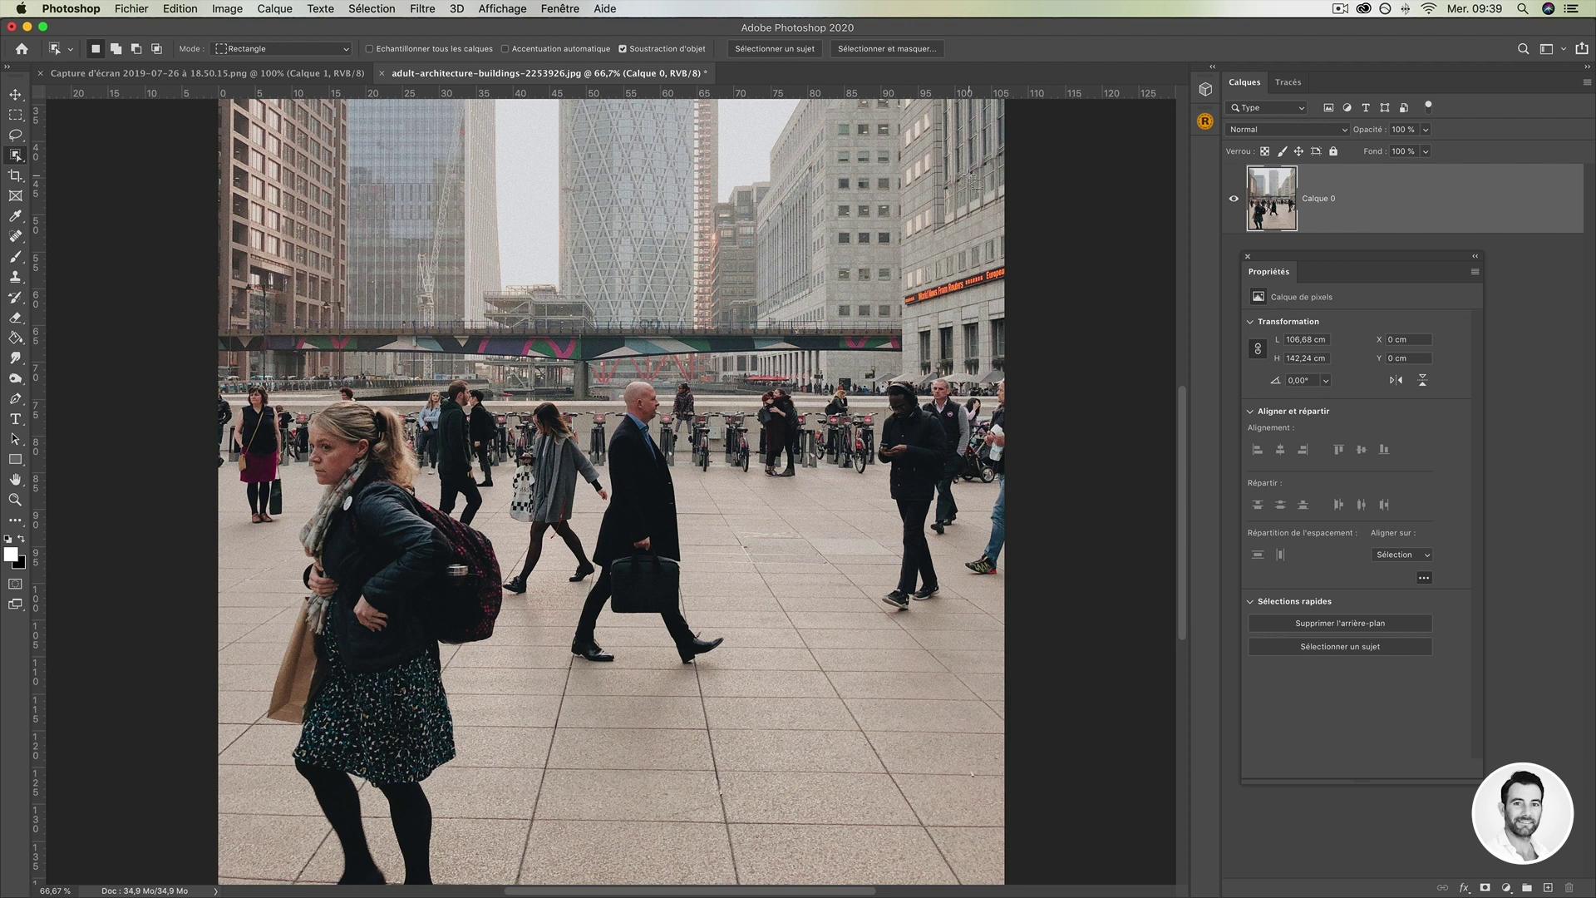
left_click_drag(1304, 263, 1294, 254)
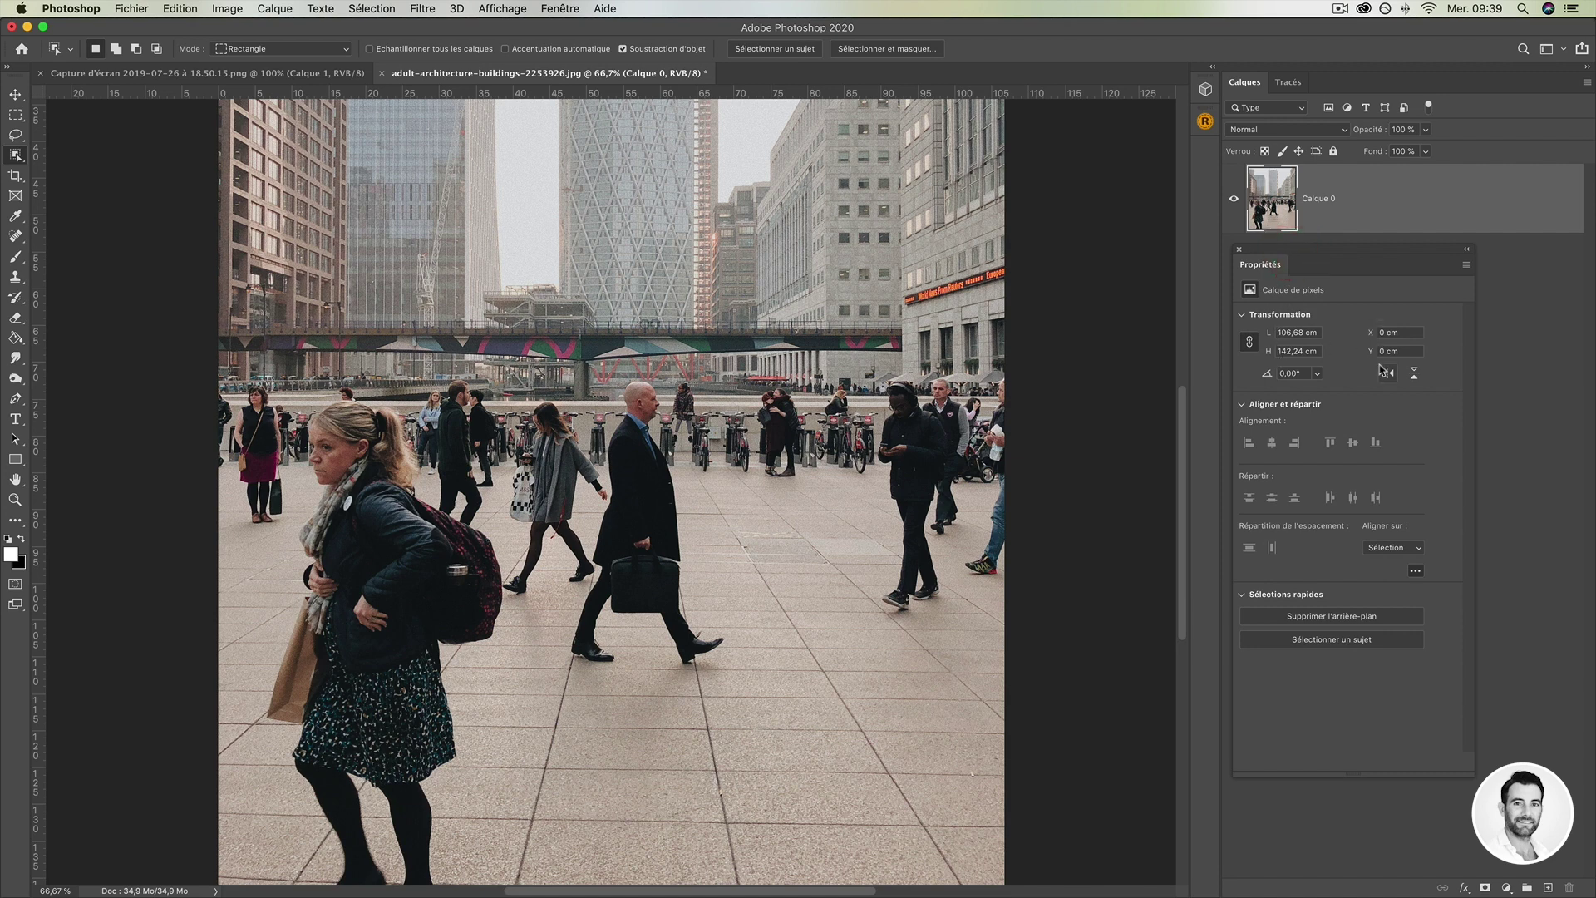
Step: Collapse and re-expand the Transformation and Aligner et répartir sections of the layer properties
left_click(1242, 314)
left_click(1242, 315)
left_click(1242, 404)
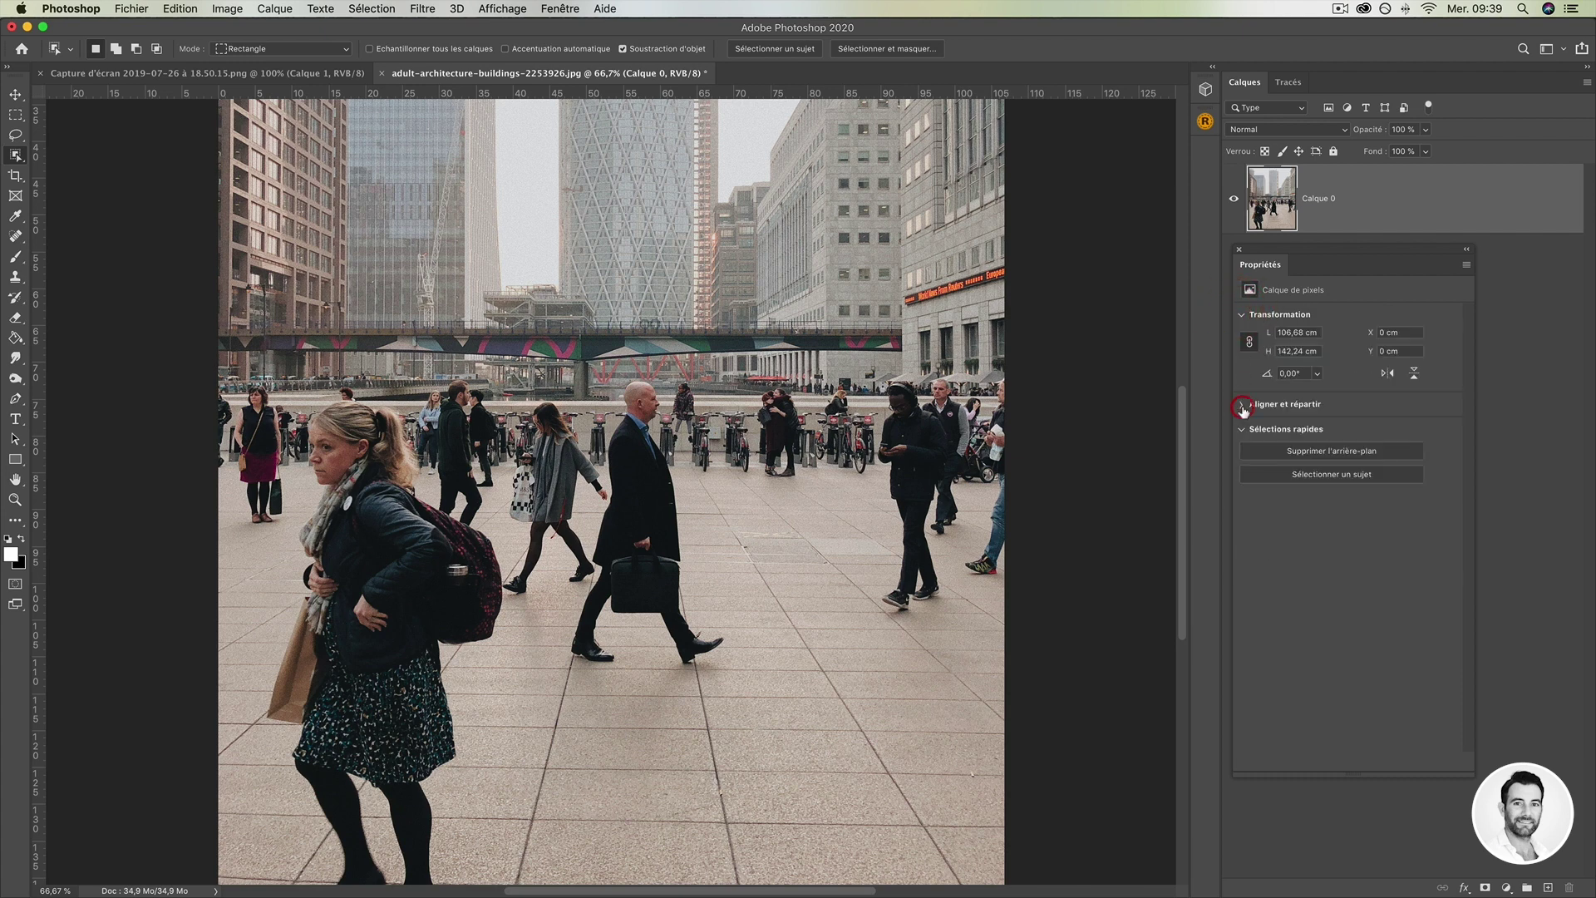
left_click(1243, 405)
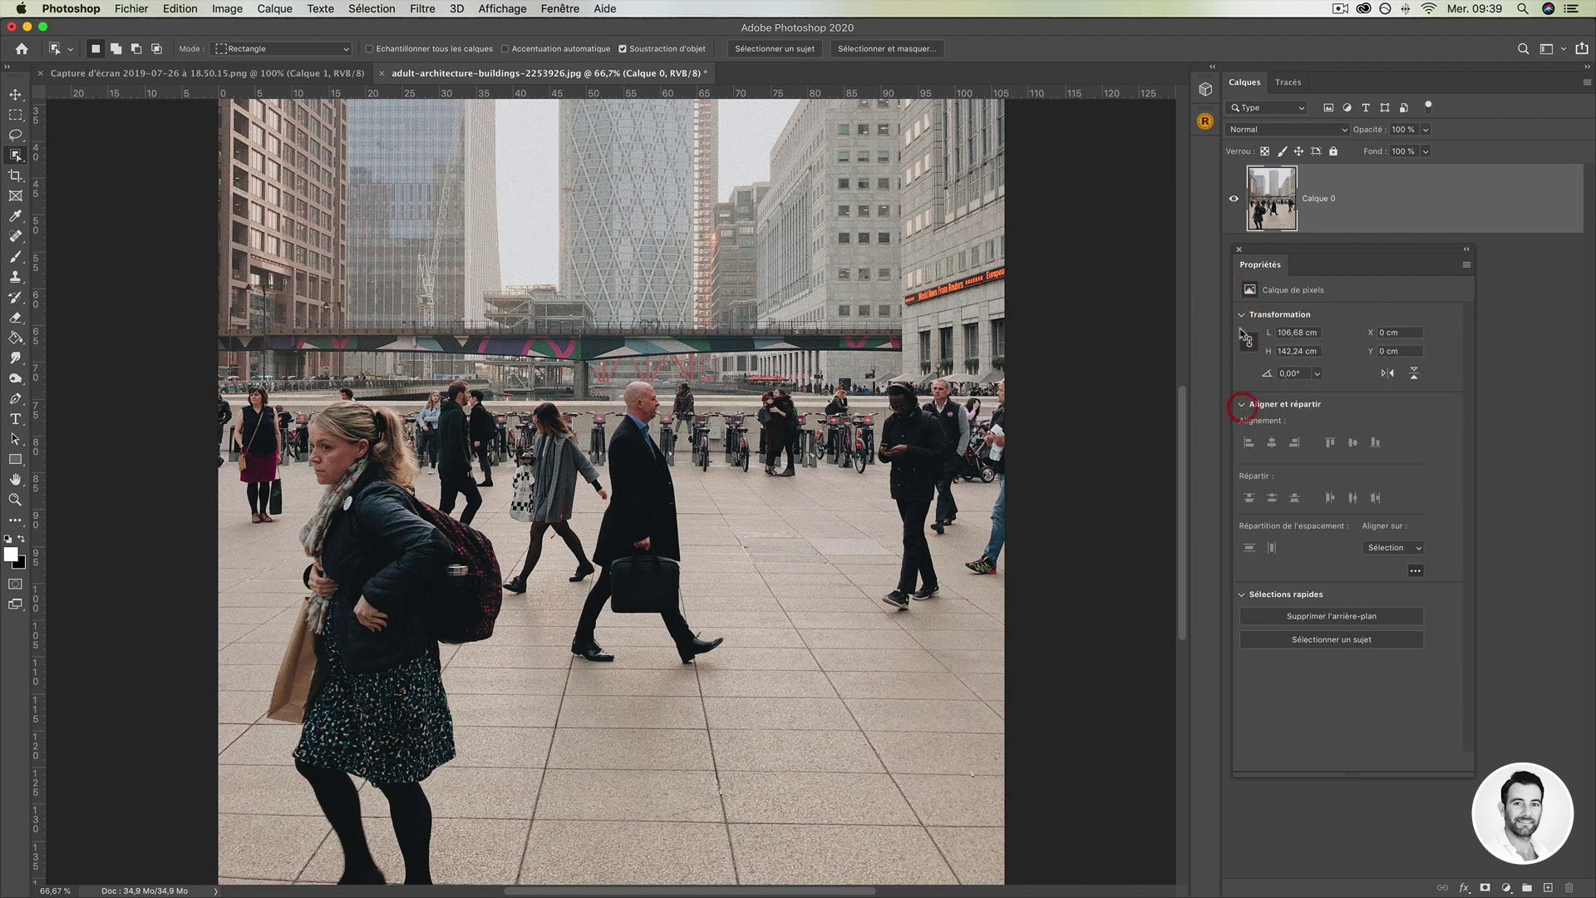
Step: Flip Calque 0 horizontally from its properties and flip it back to its original orientation
left_click(1389, 376)
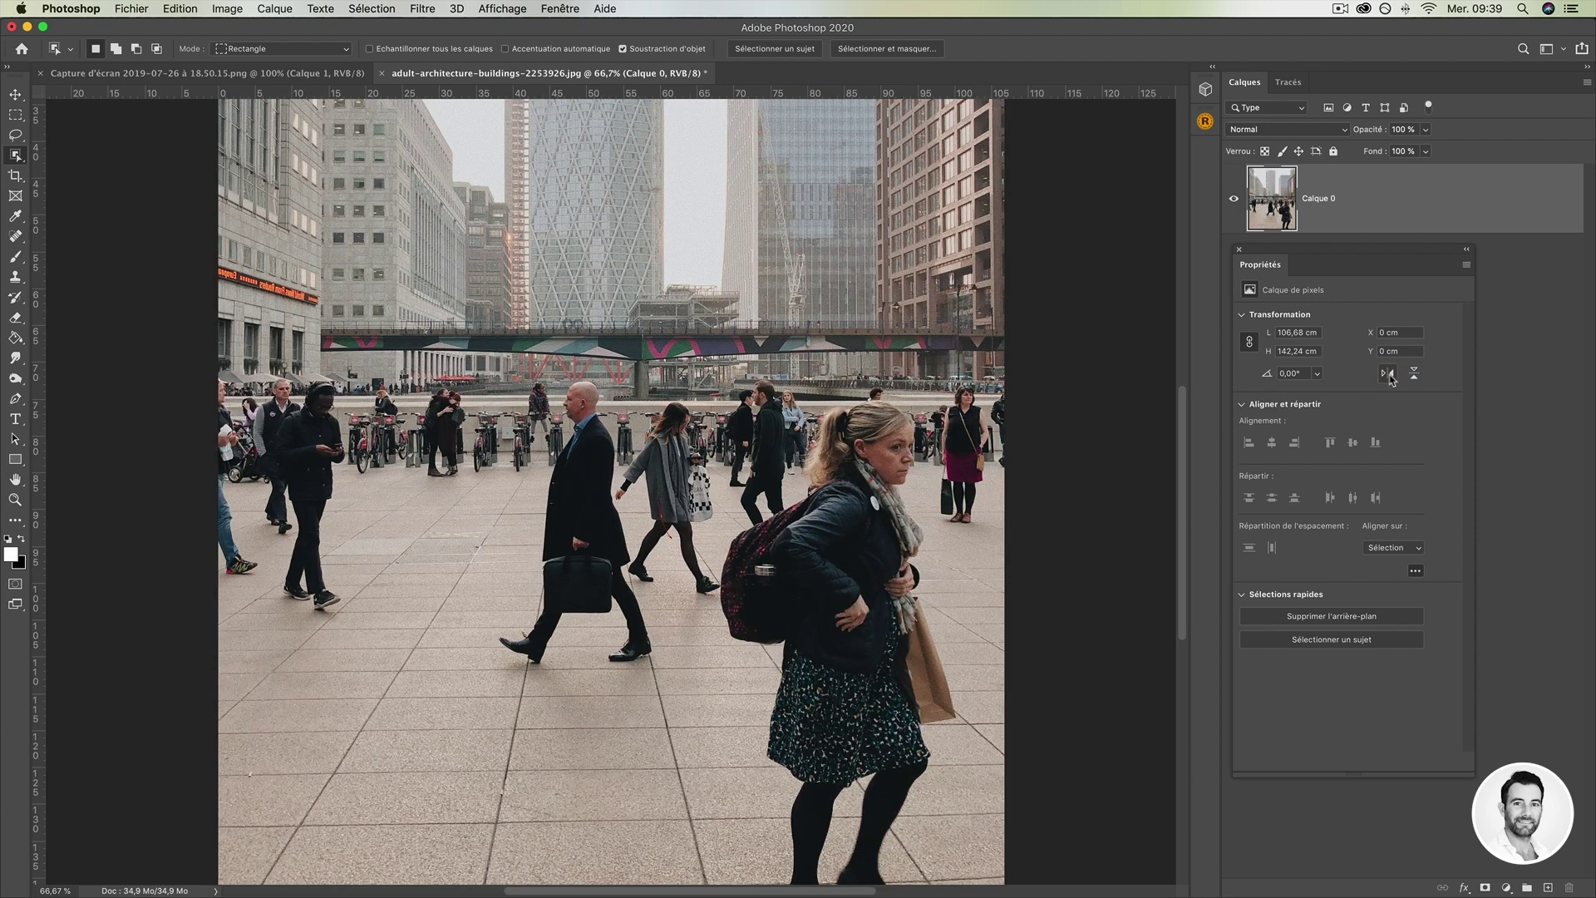
left_click(1389, 376)
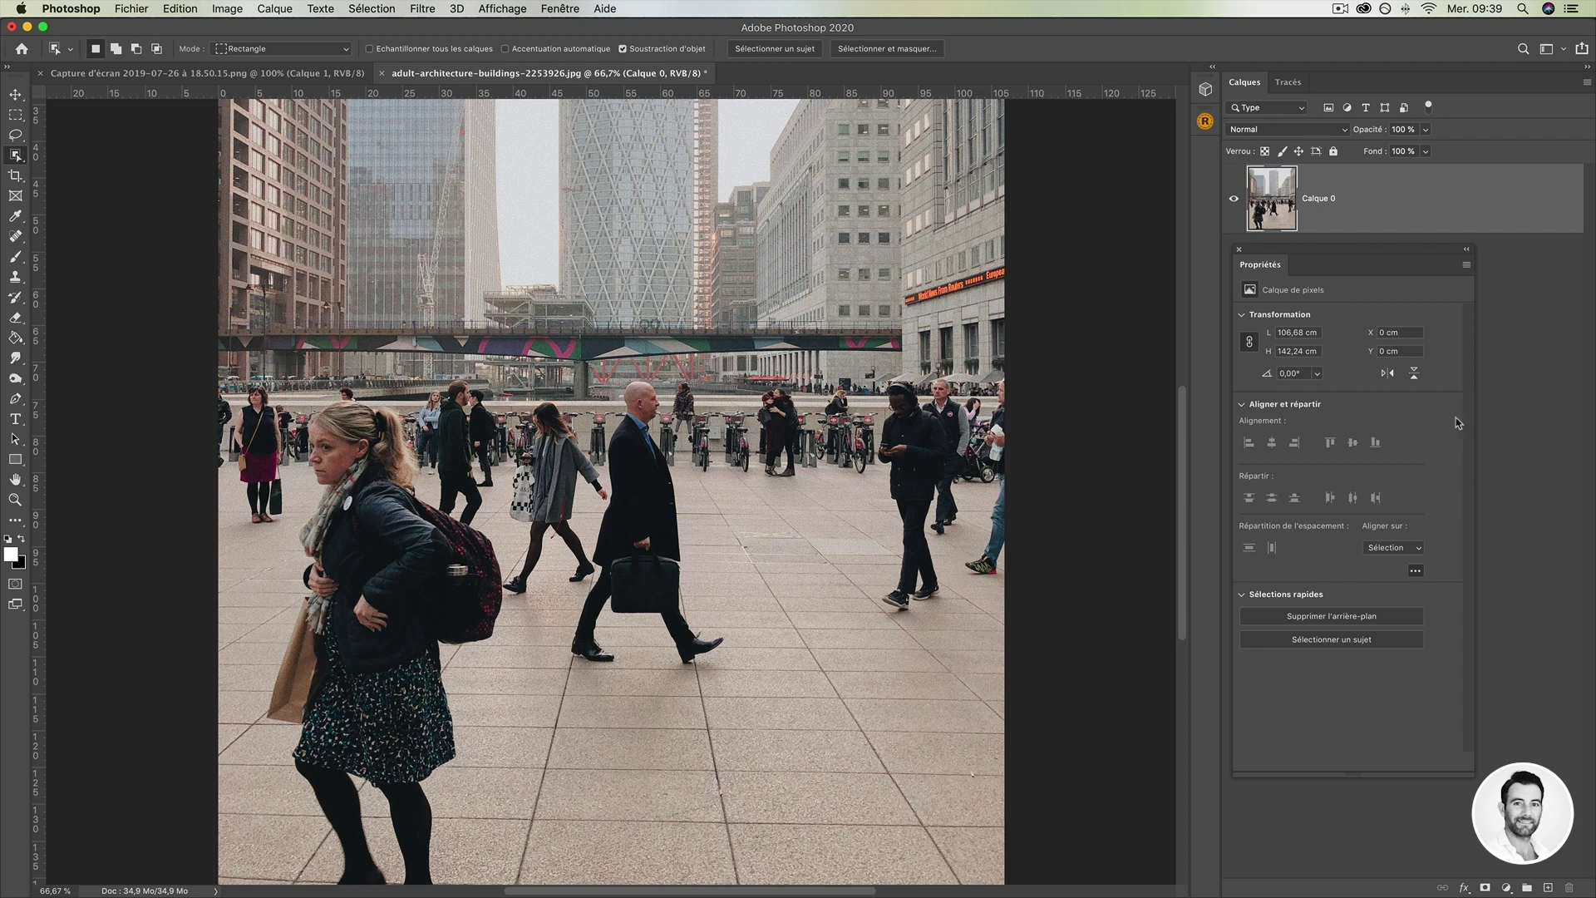
left_click_drag(1302, 254, 1333, 266)
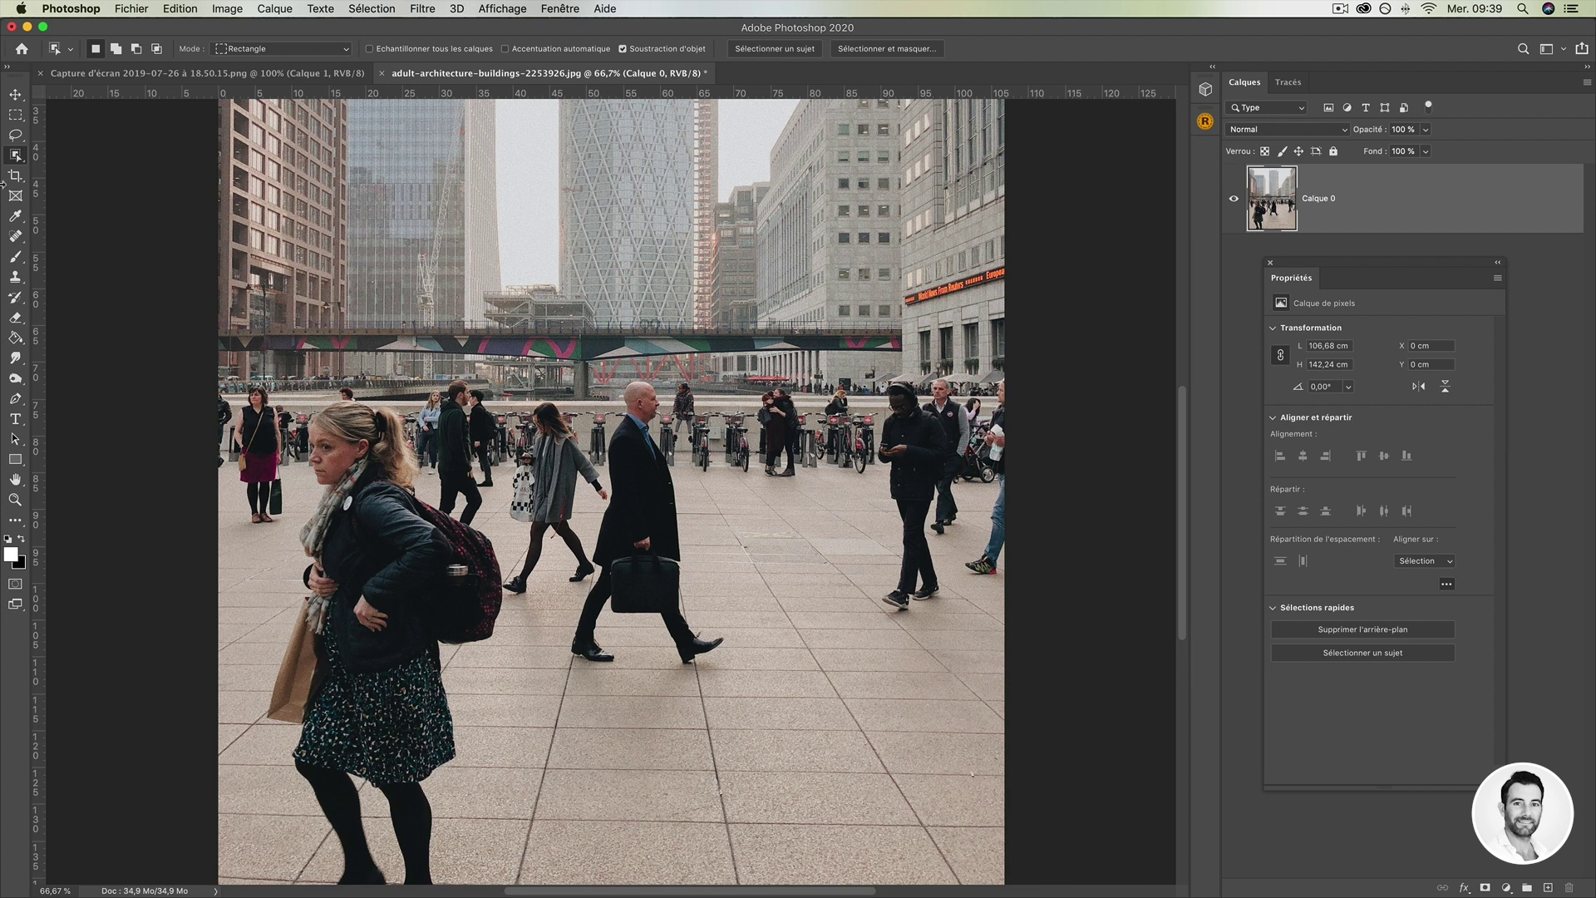
Step: Activate the Move tool, select the subject with the quick action in the layer properties, and deselect
left_click(15, 94)
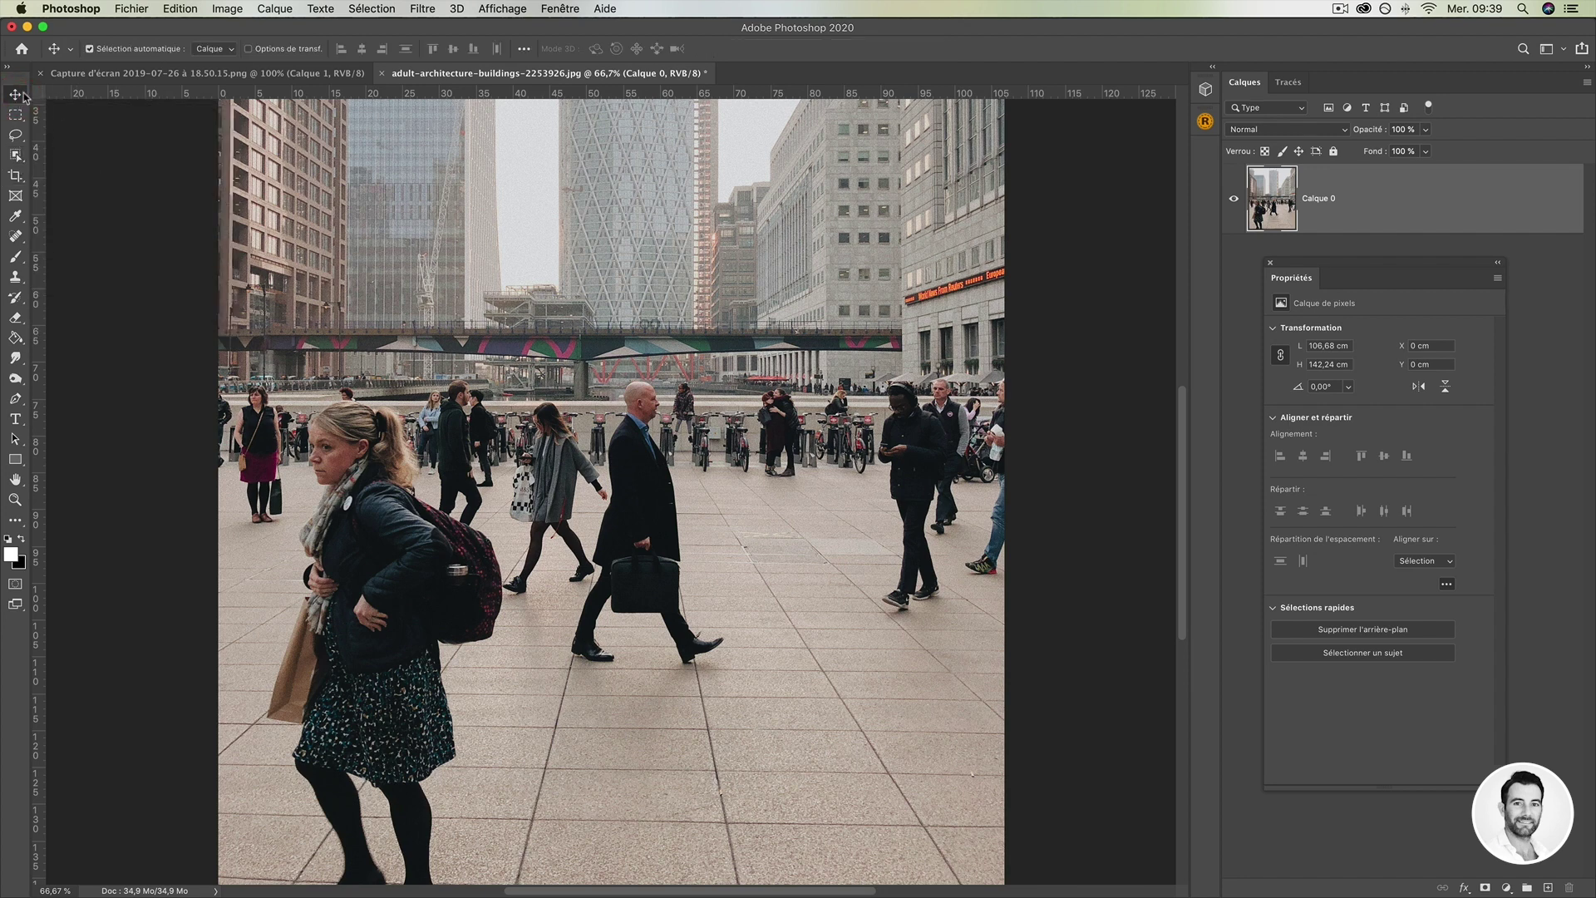
left_click(1348, 656)
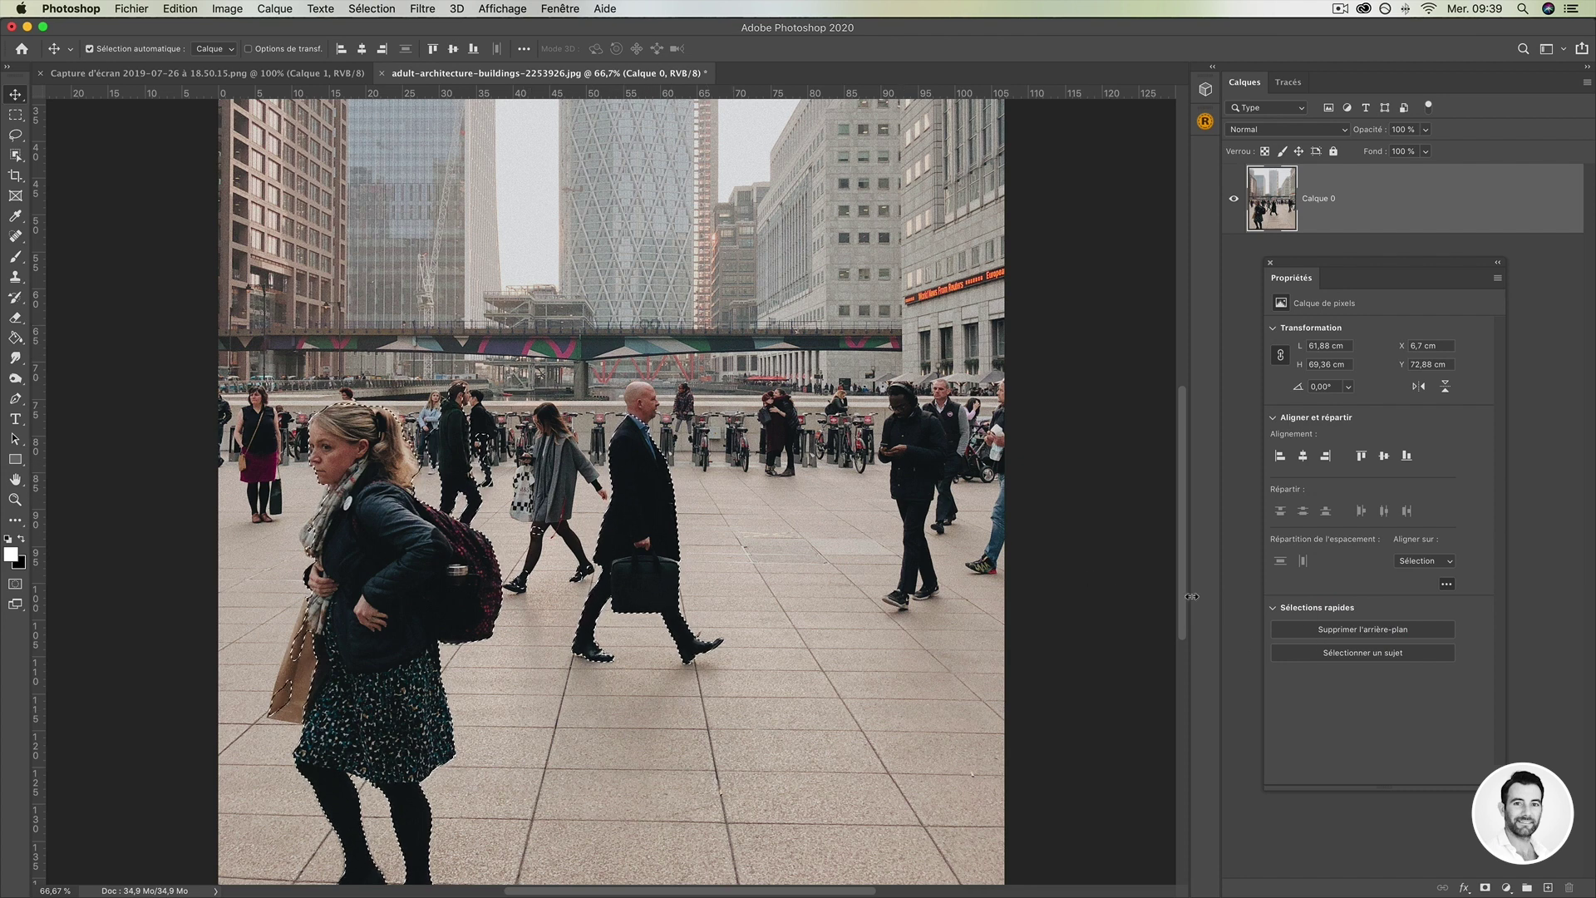
key("super")
key("super+d")
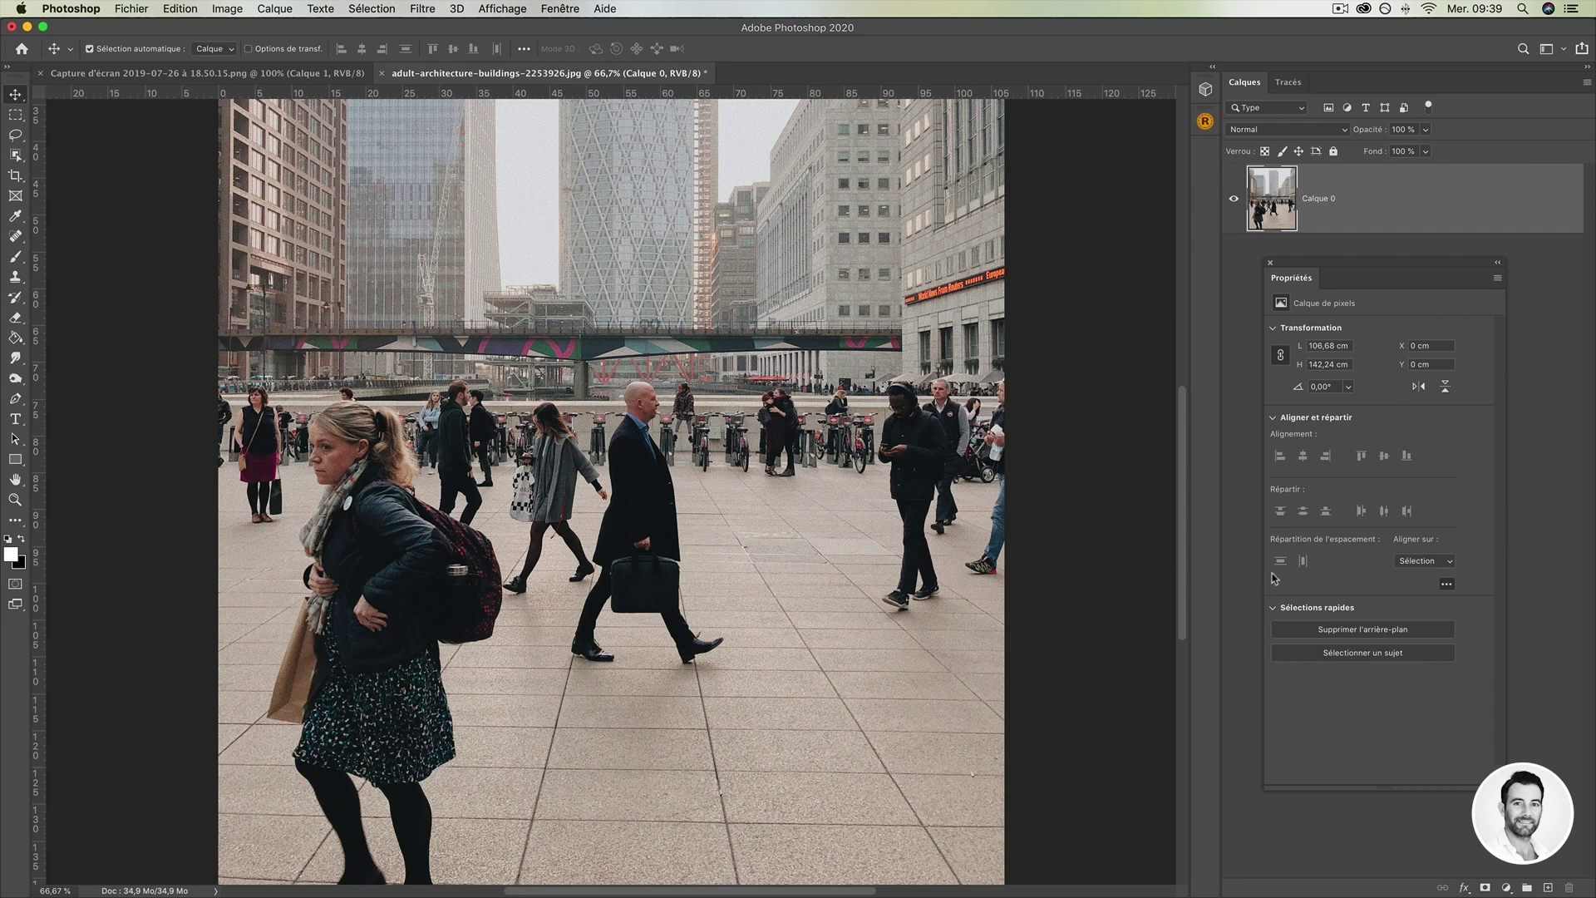
Step: Remove the background of Calque 0 with the quick action in the layer properties and undo the removal
left_click(1362, 632)
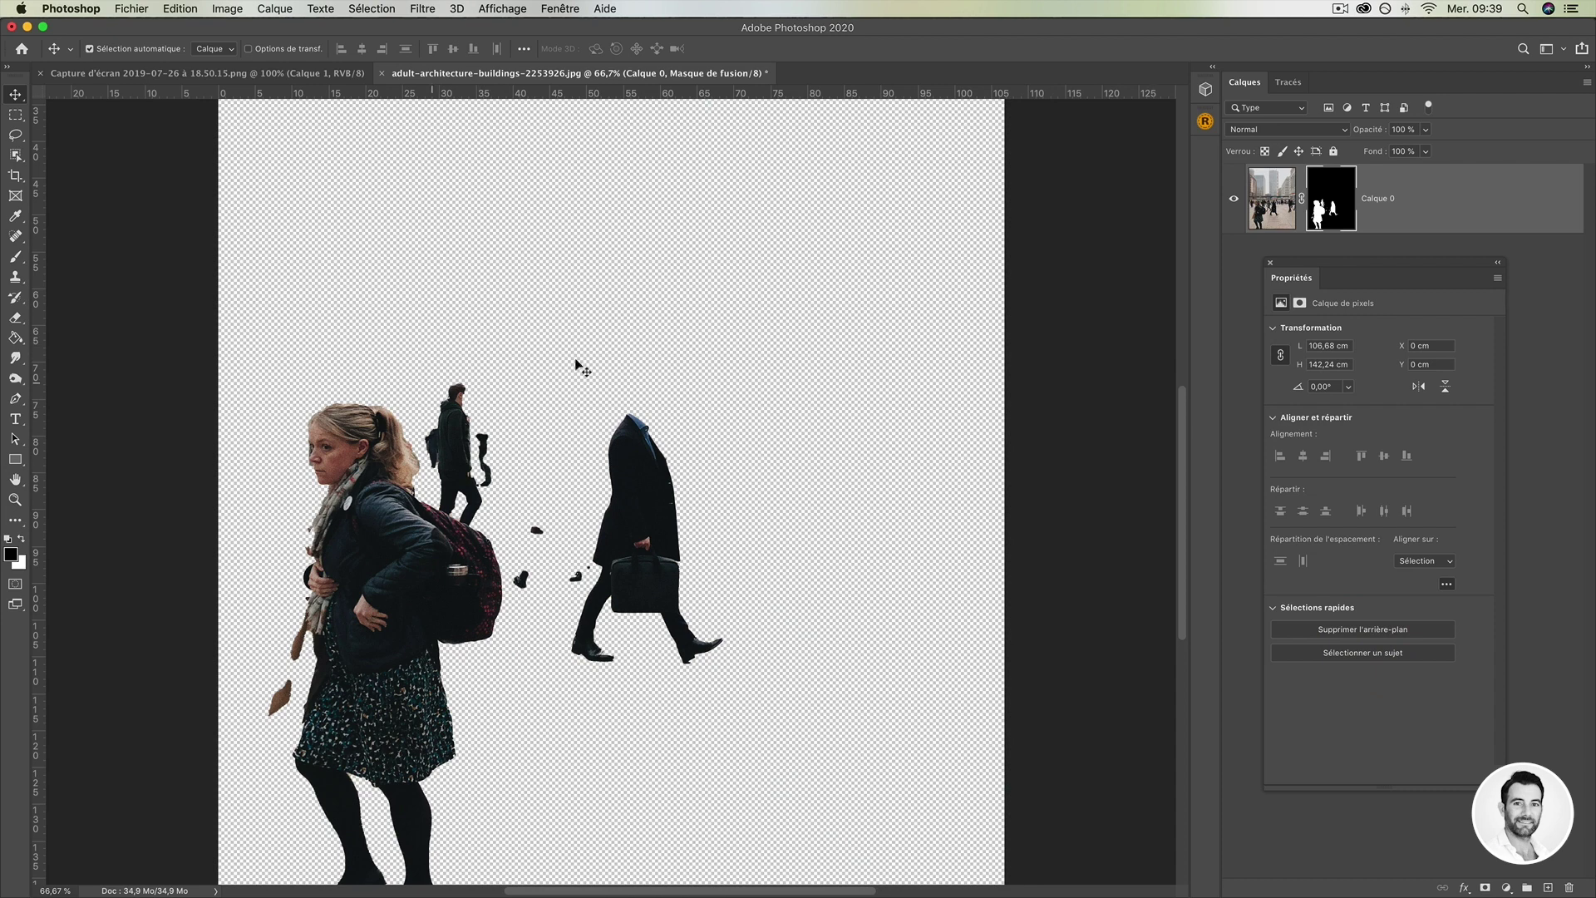
key("super")
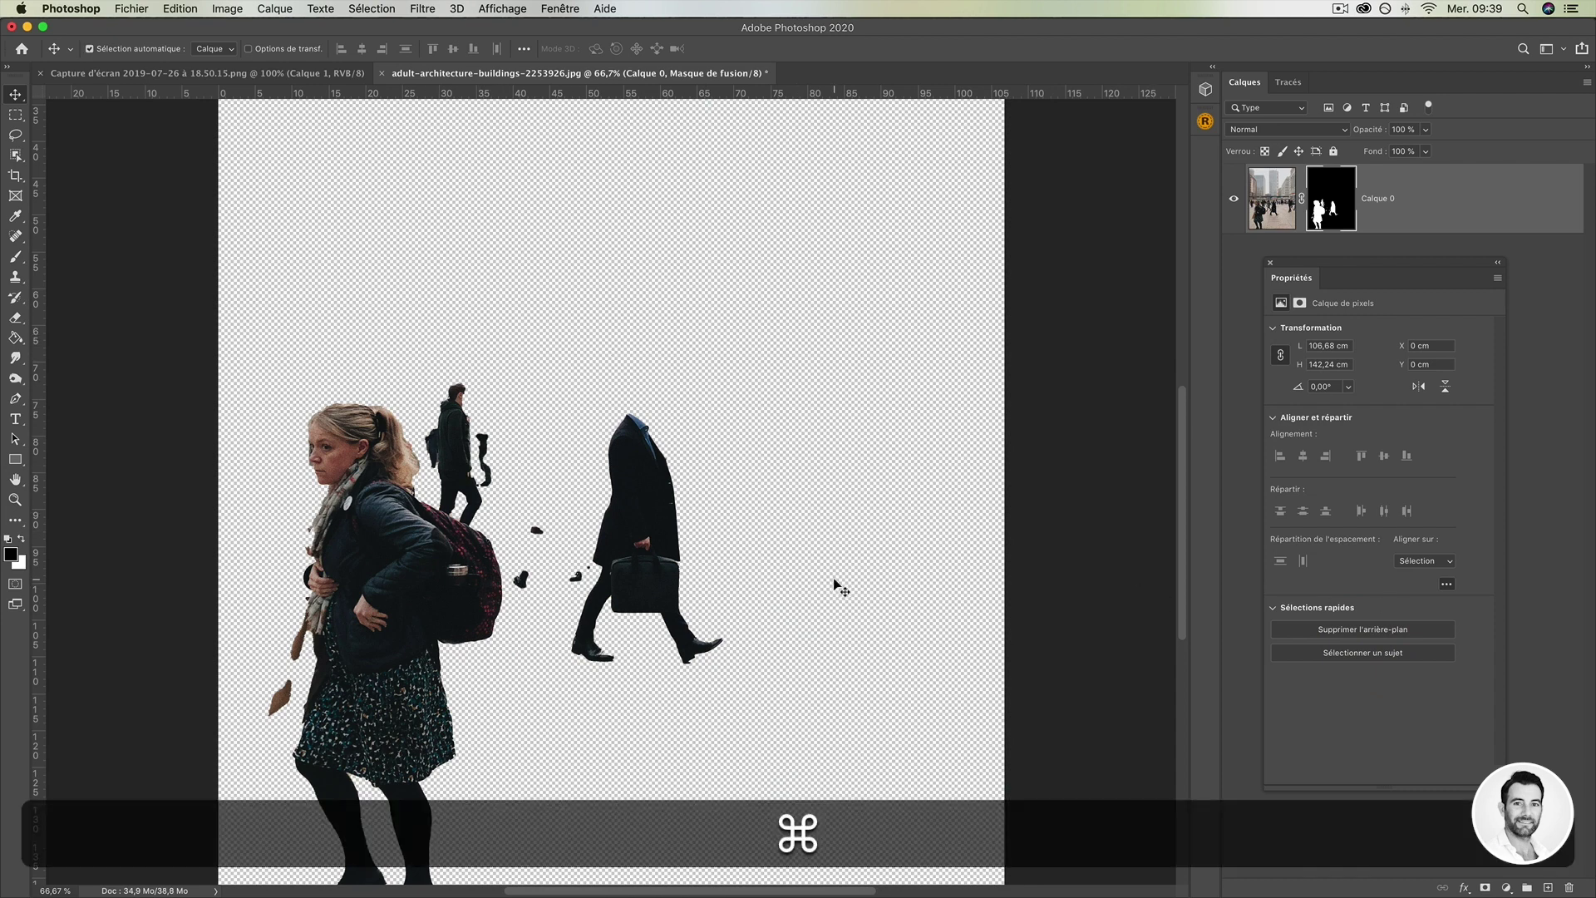
key("super+z")
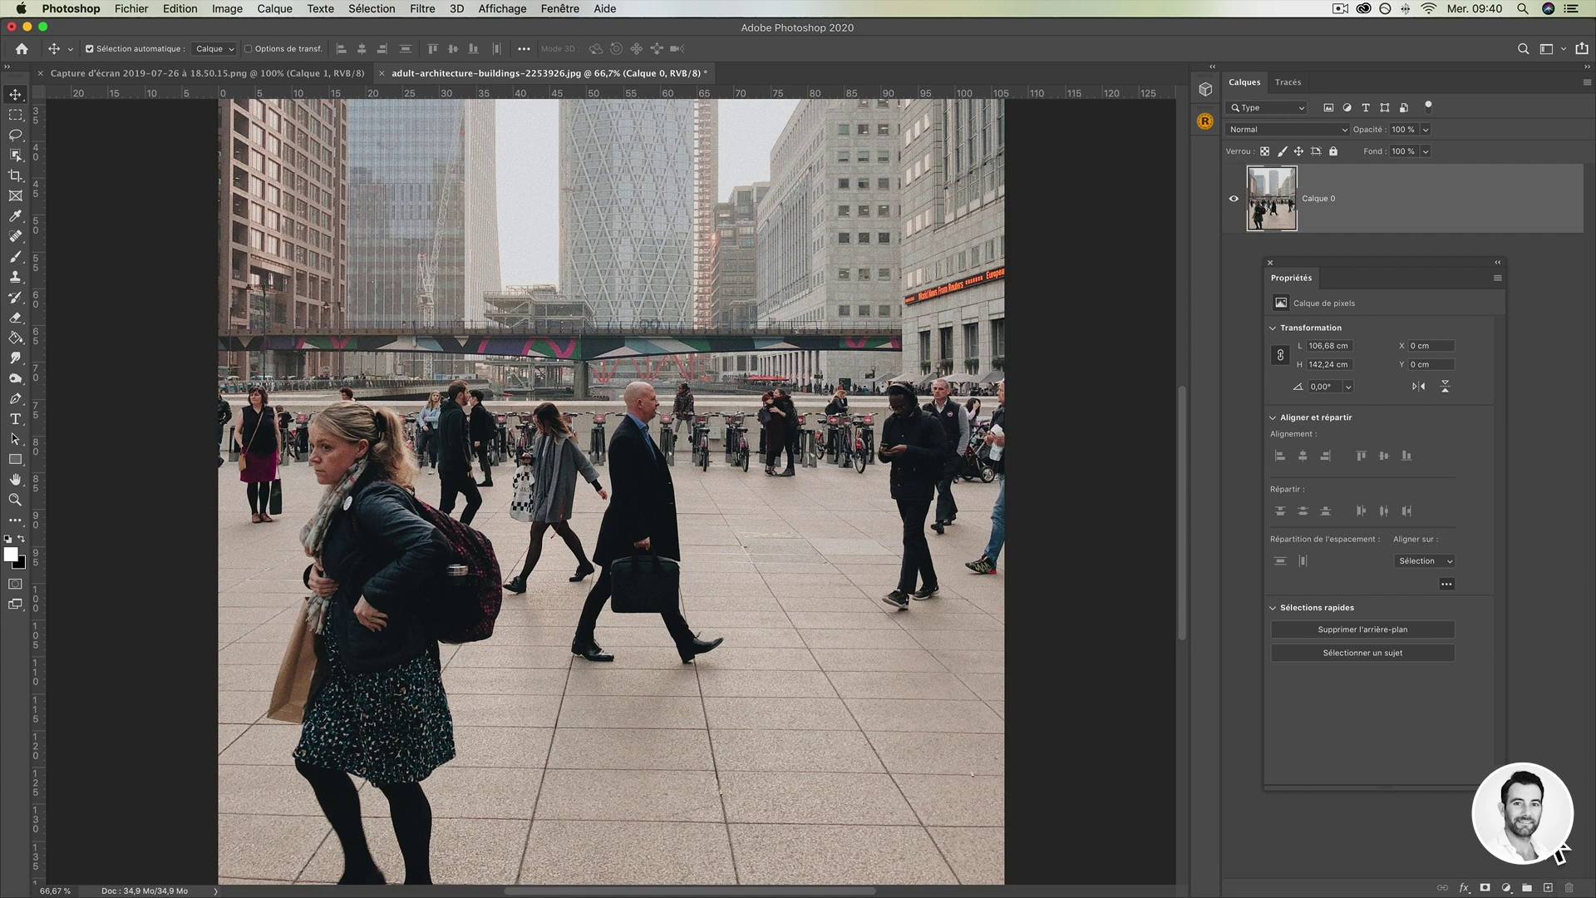
Step: Switch to Photoshop CC 2019 for comparison, return to Photoshop 2020 and add a new empty layer above Calque 0
left_click(665, 871)
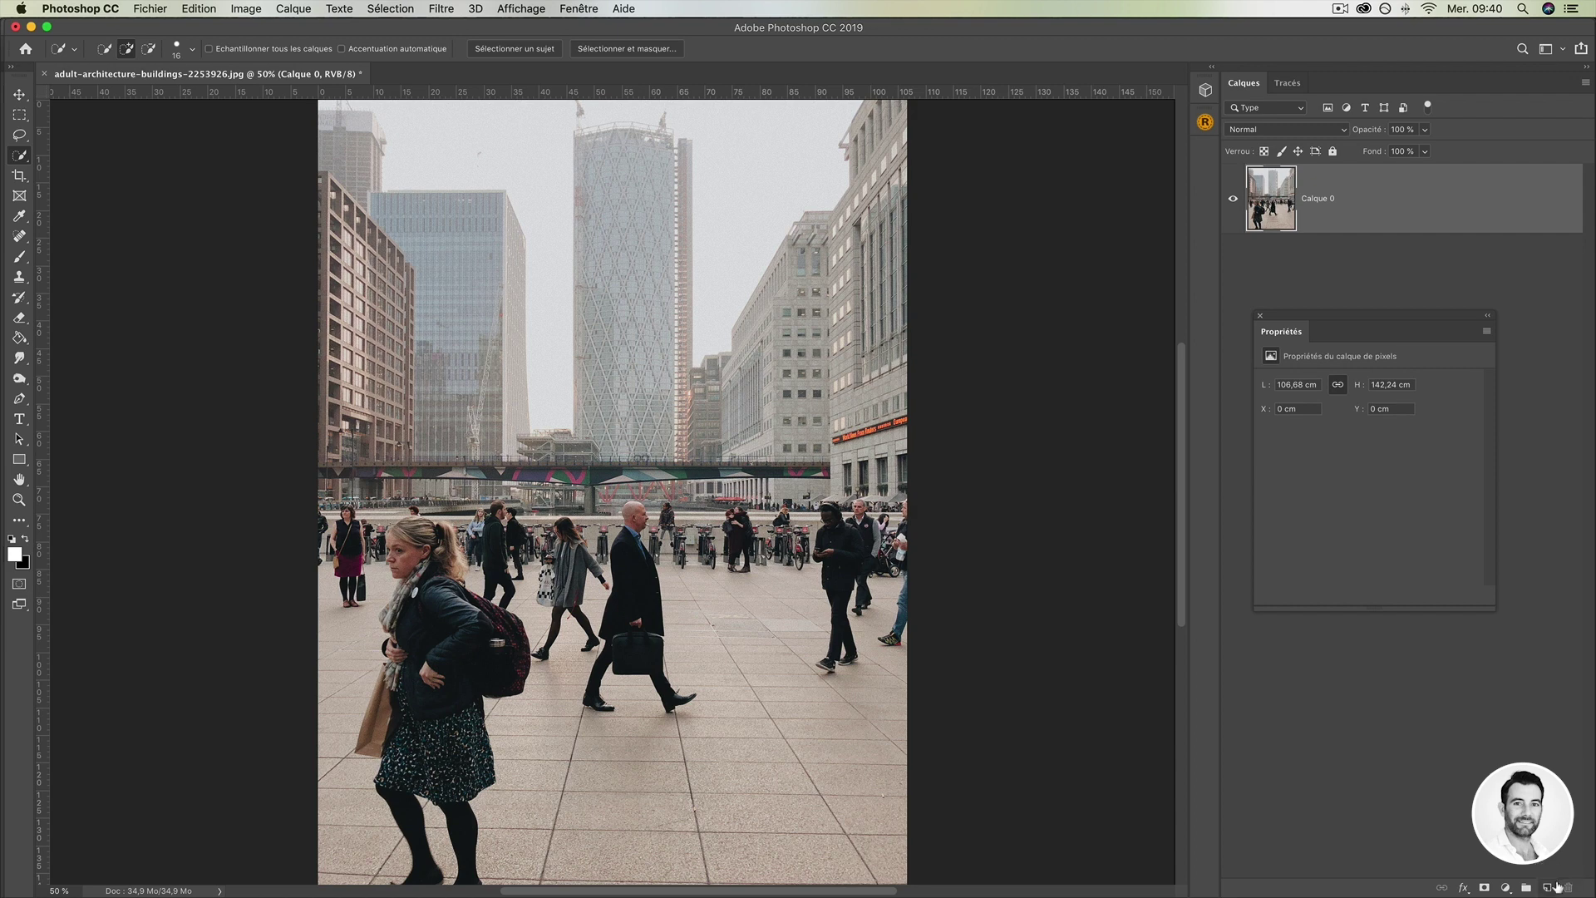
left_click(1168, 867)
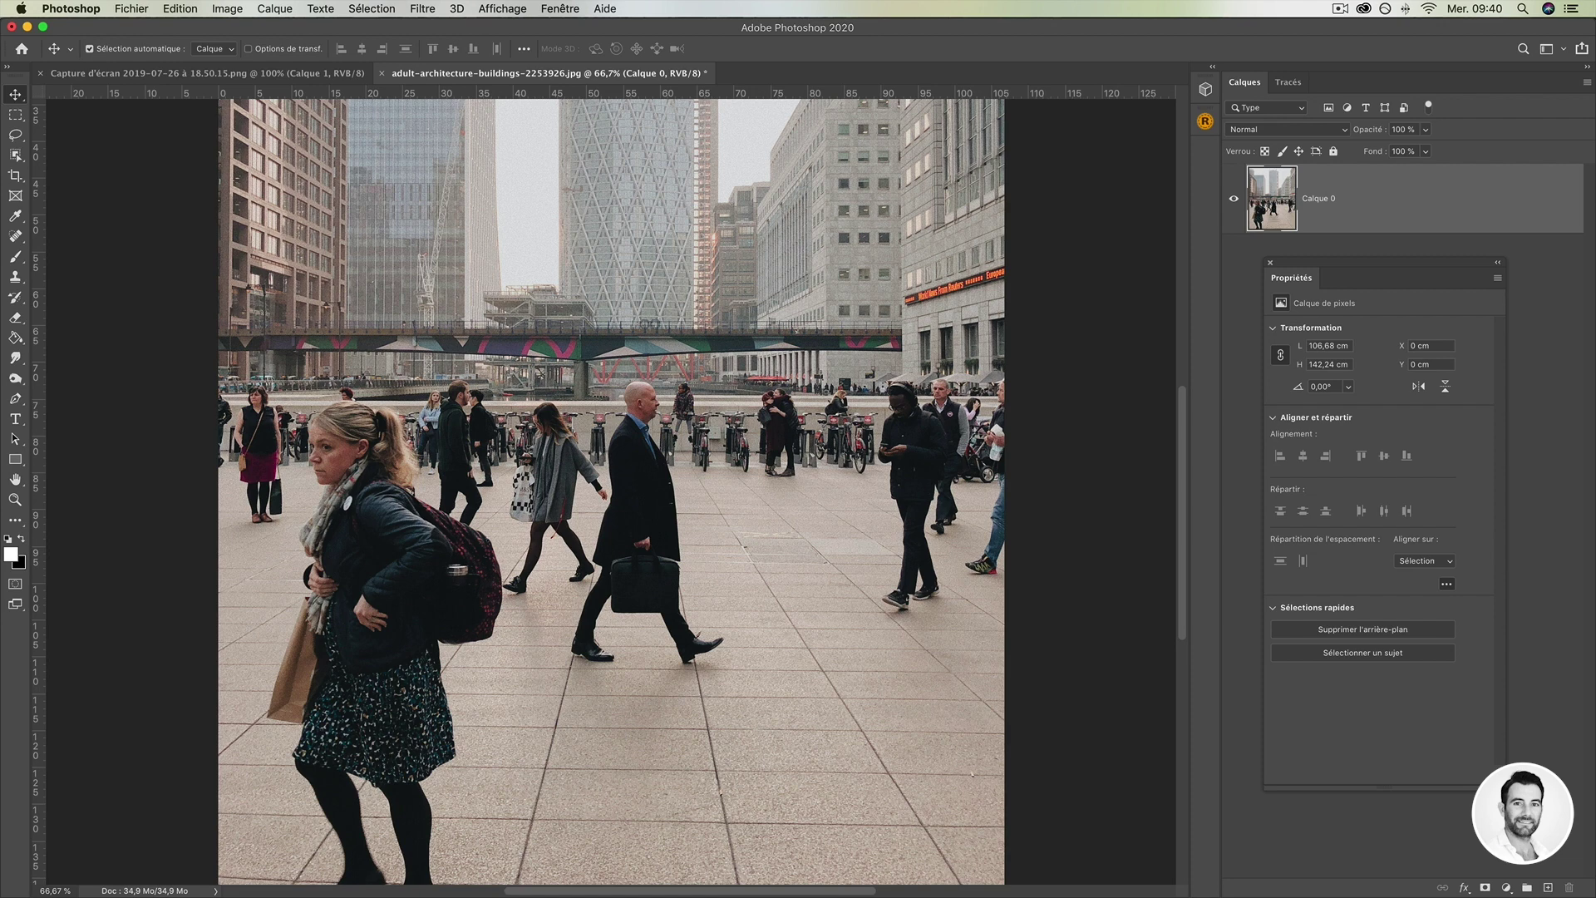
left_click(1548, 887)
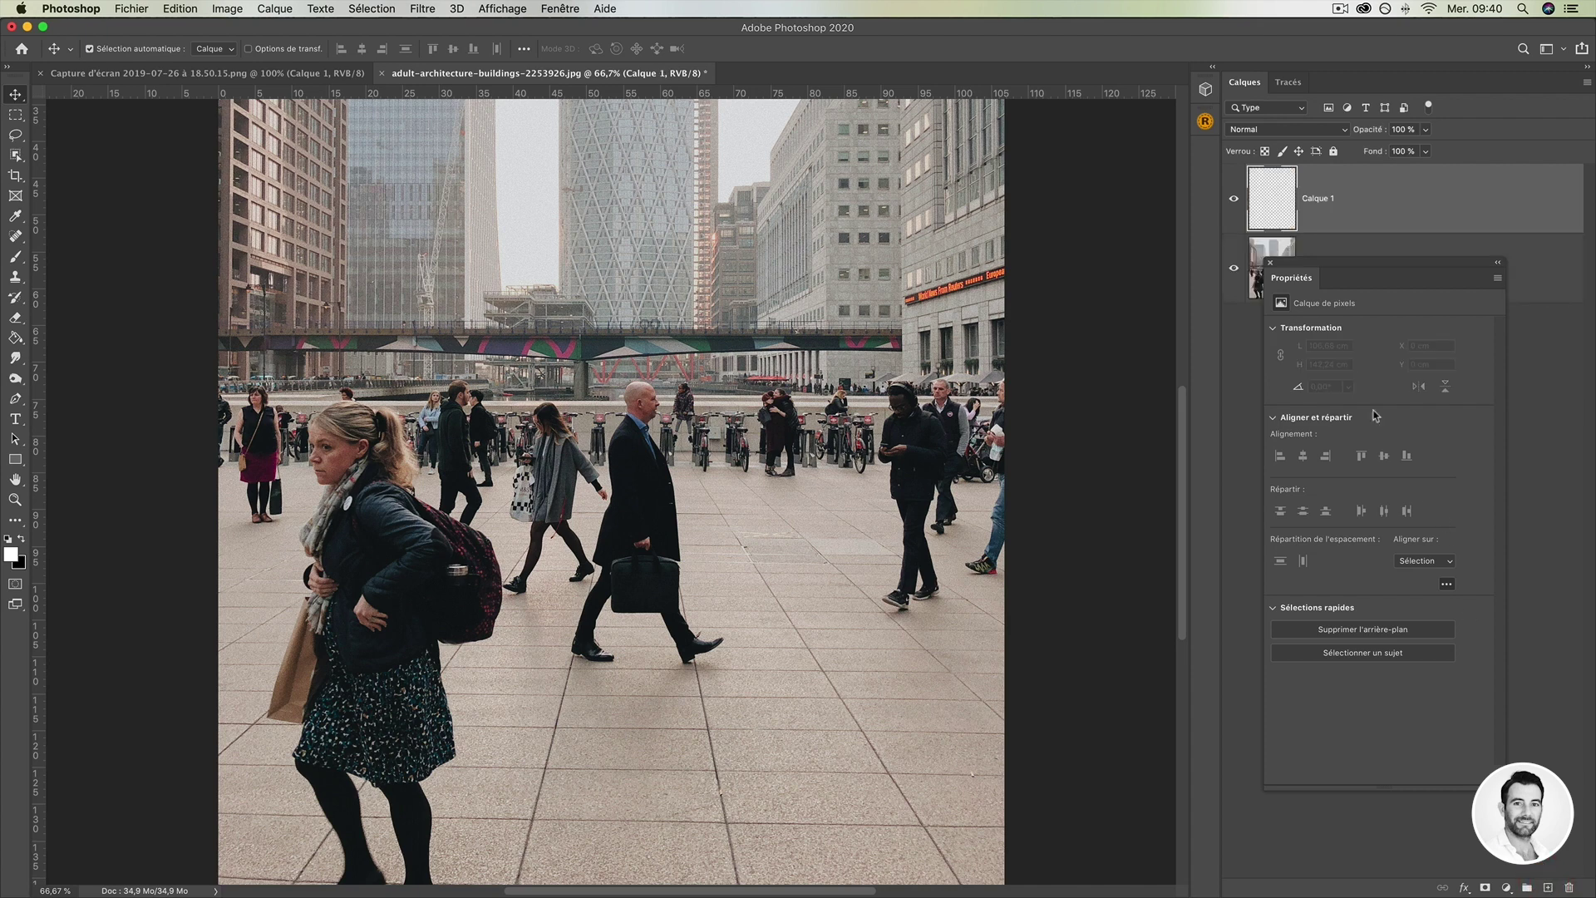
Step: Activate the Brush tool and set the foreground colour to red #b62525
left_click_drag(1341, 264, 1332, 309)
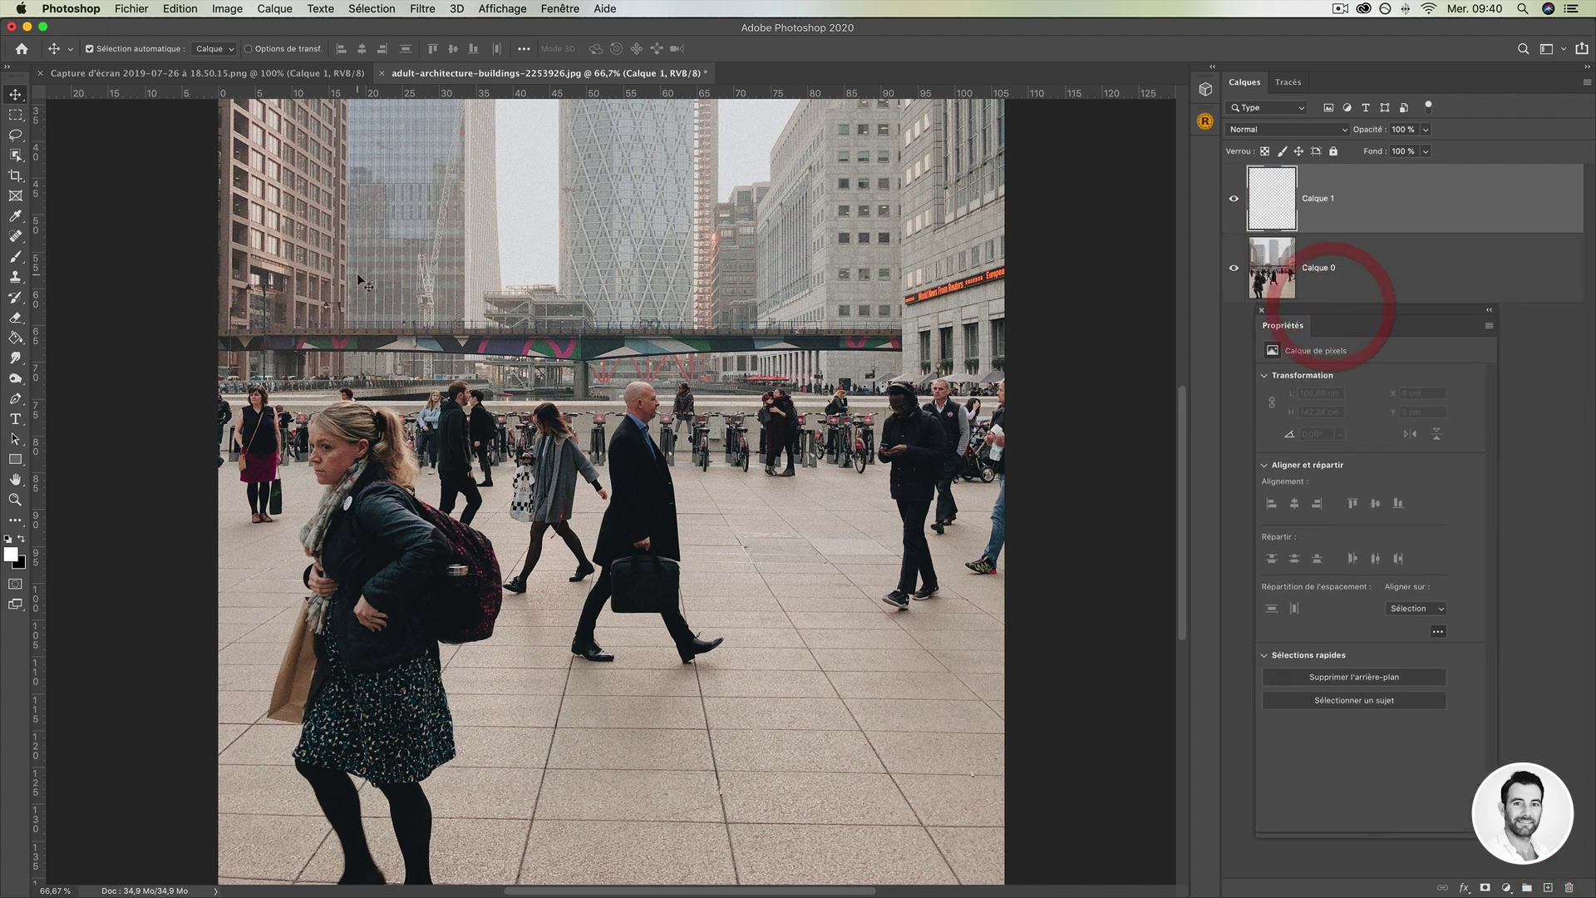
left_click(15, 256)
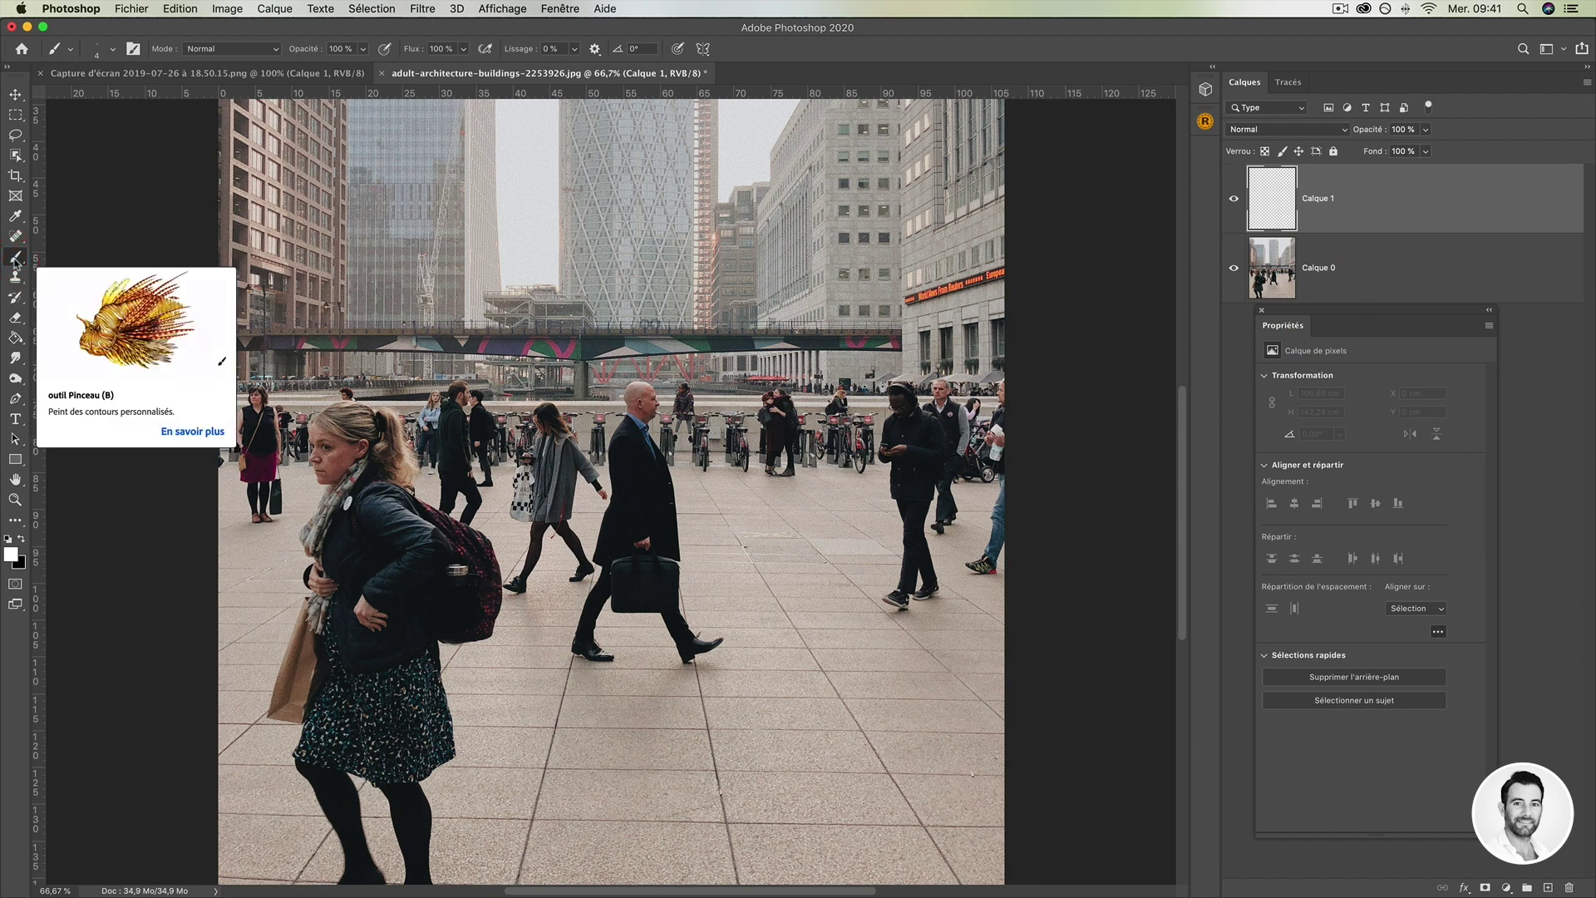
left_click(11, 554)
left_click(1202, 278)
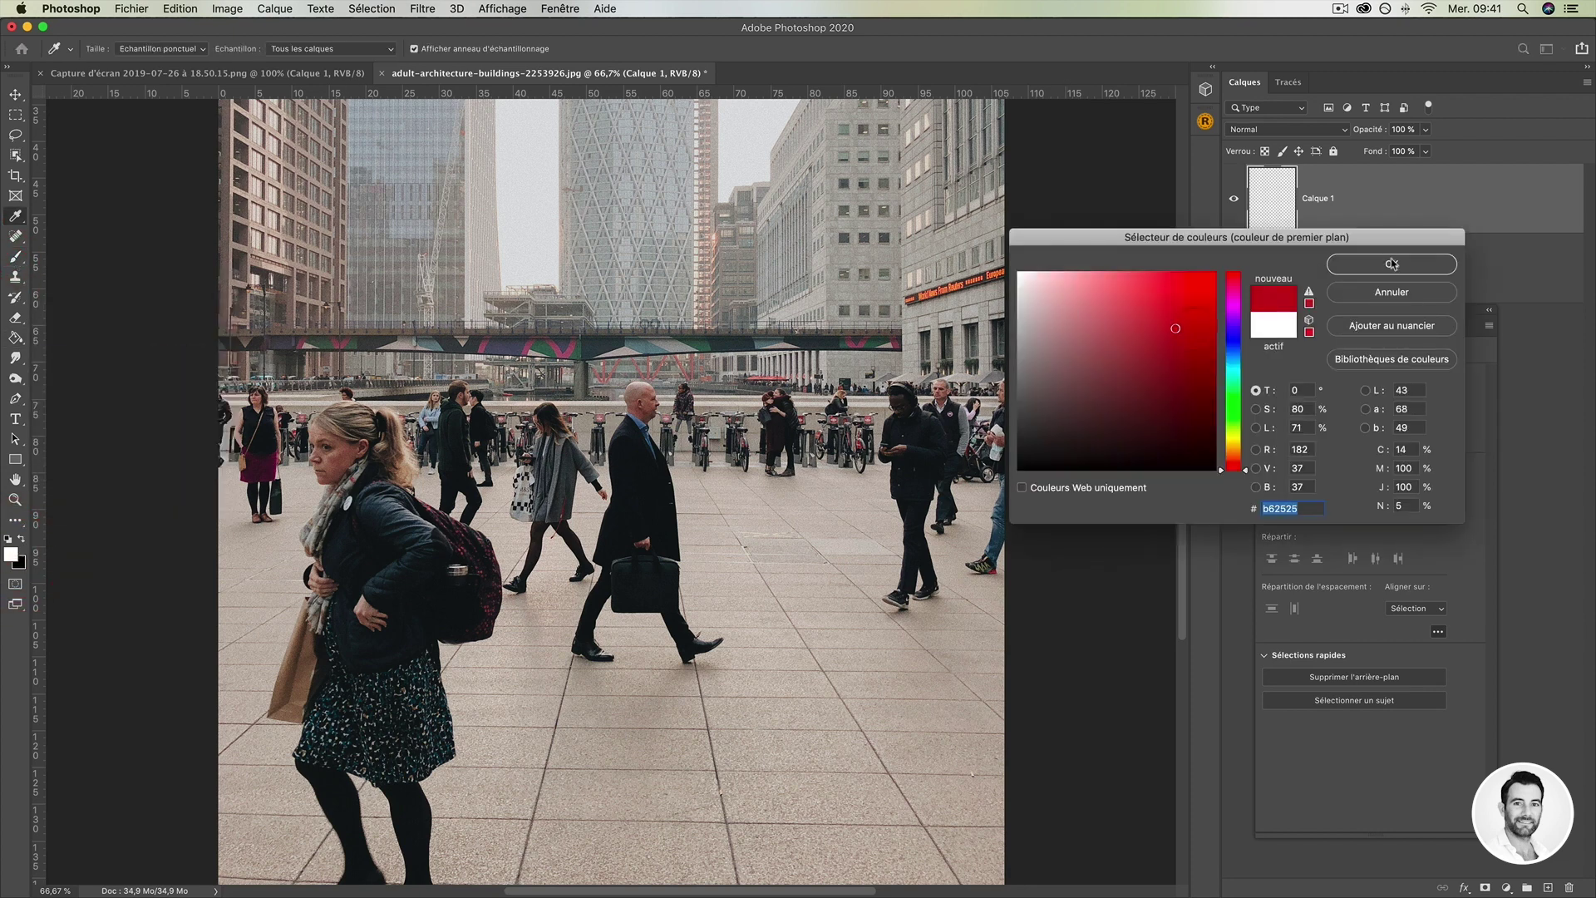
left_click(1391, 260)
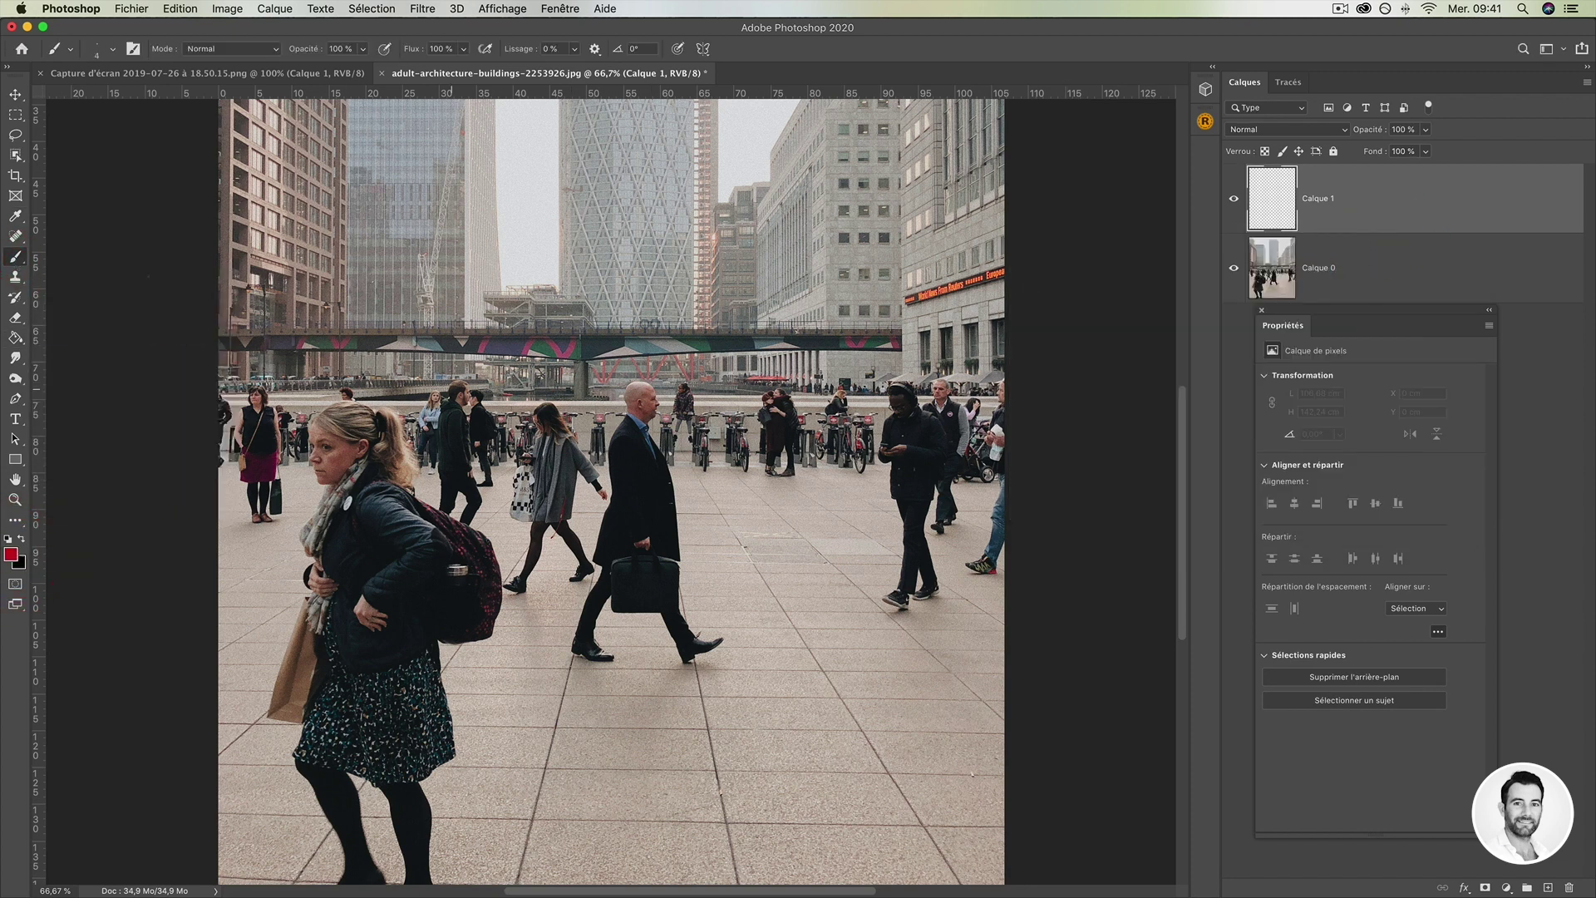
Step: Paint a filled red oval about 12 × 9 cm on Calque 1 above the bridge, using a 127 px brush
left_click(112, 48)
left_click_drag(90, 94, 153, 99)
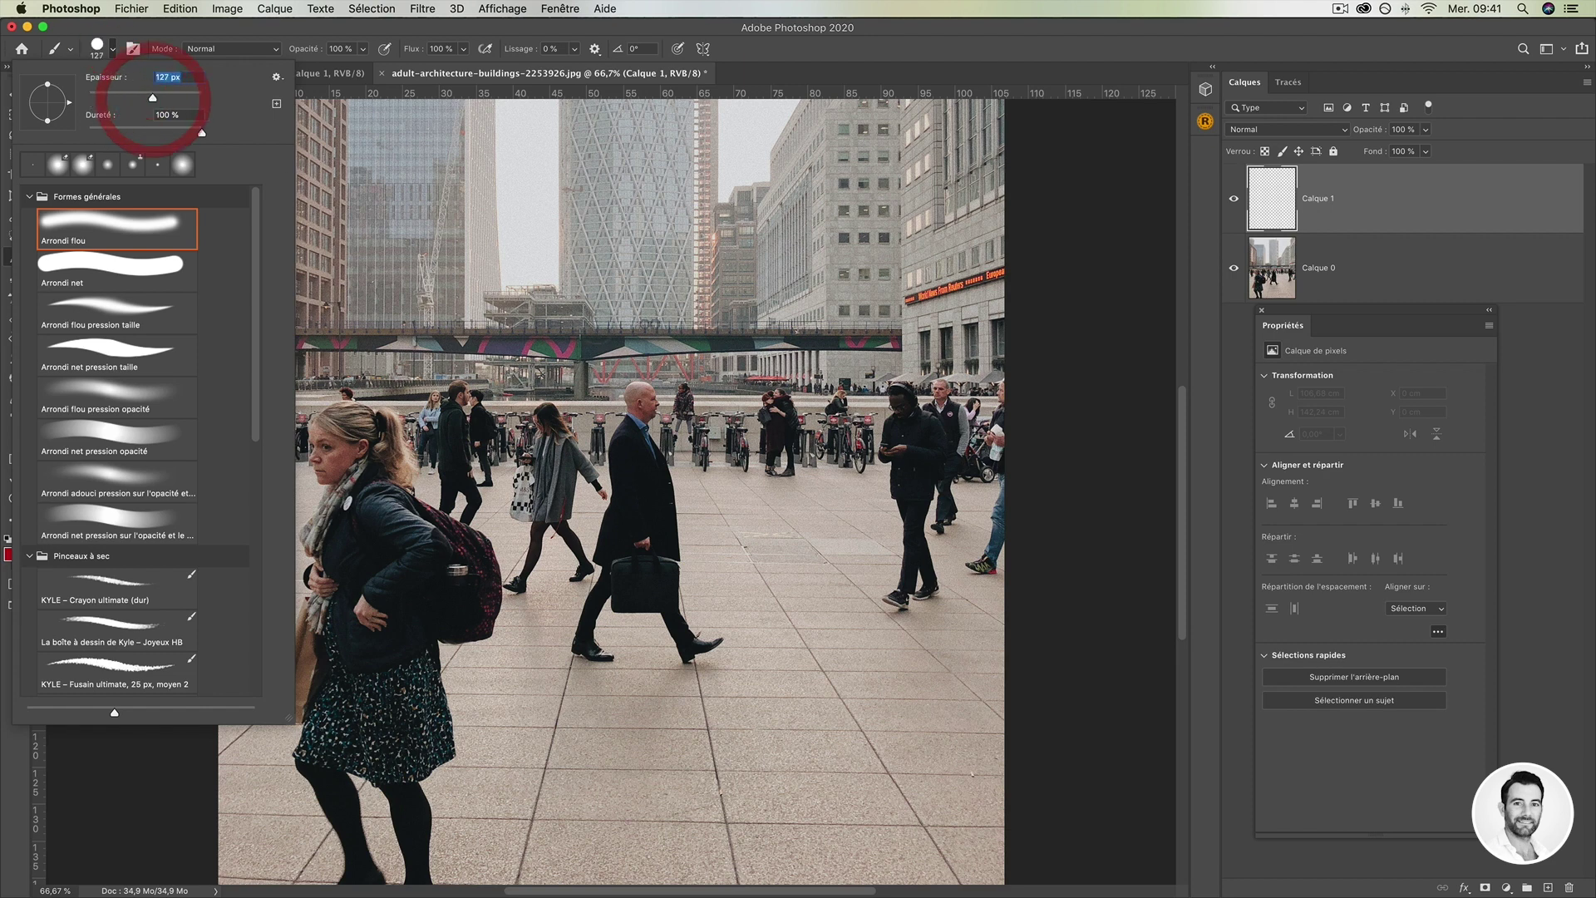
mouse_move(625, 311)
left_mouse_down()
mouse_move(603, 301)
mouse_move(617, 299)
left_mouse_up()
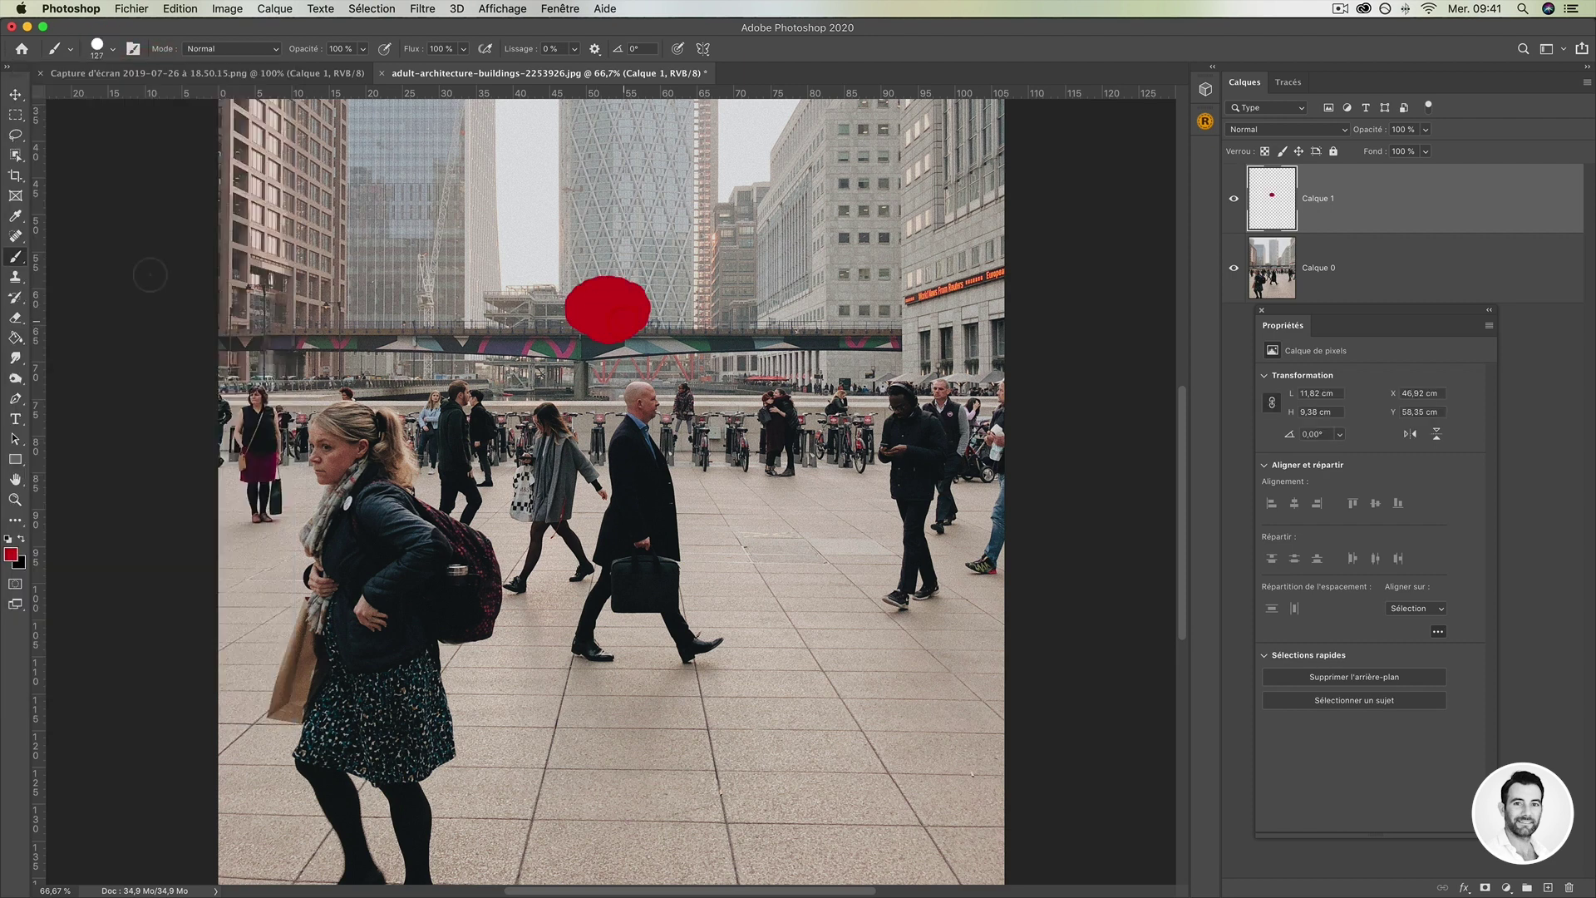
Step: Move the red oval onto the foreground woman's skirt, at about X 21 cm, Y 103 cm
left_click(15, 94)
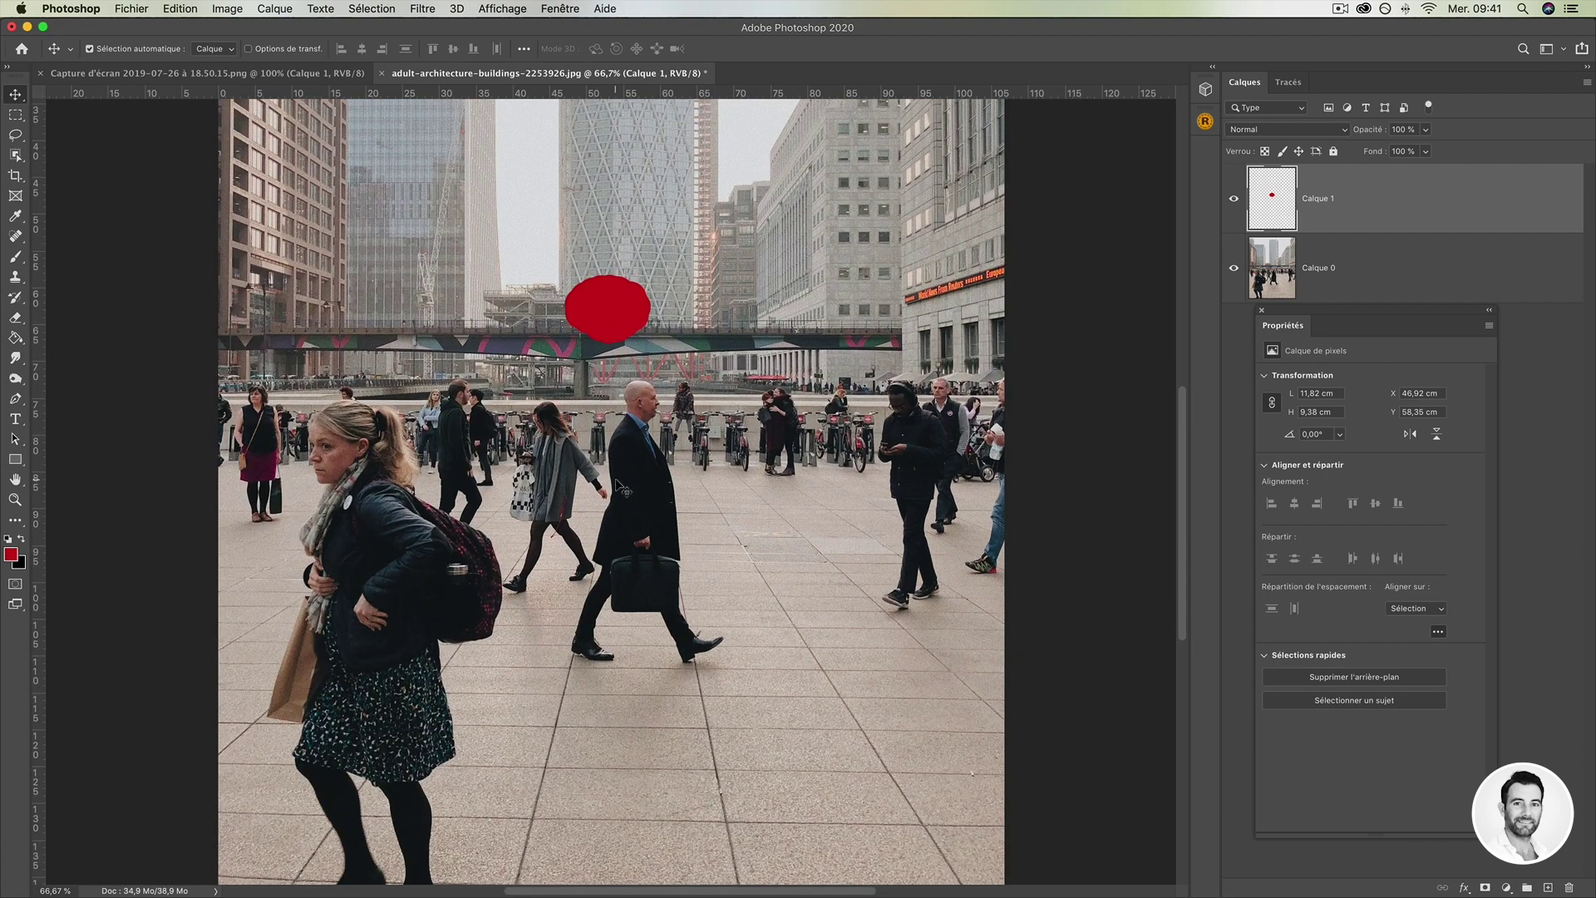
key("z")
left_click(713, 541, "alt")
left_click(687, 491, "alt")
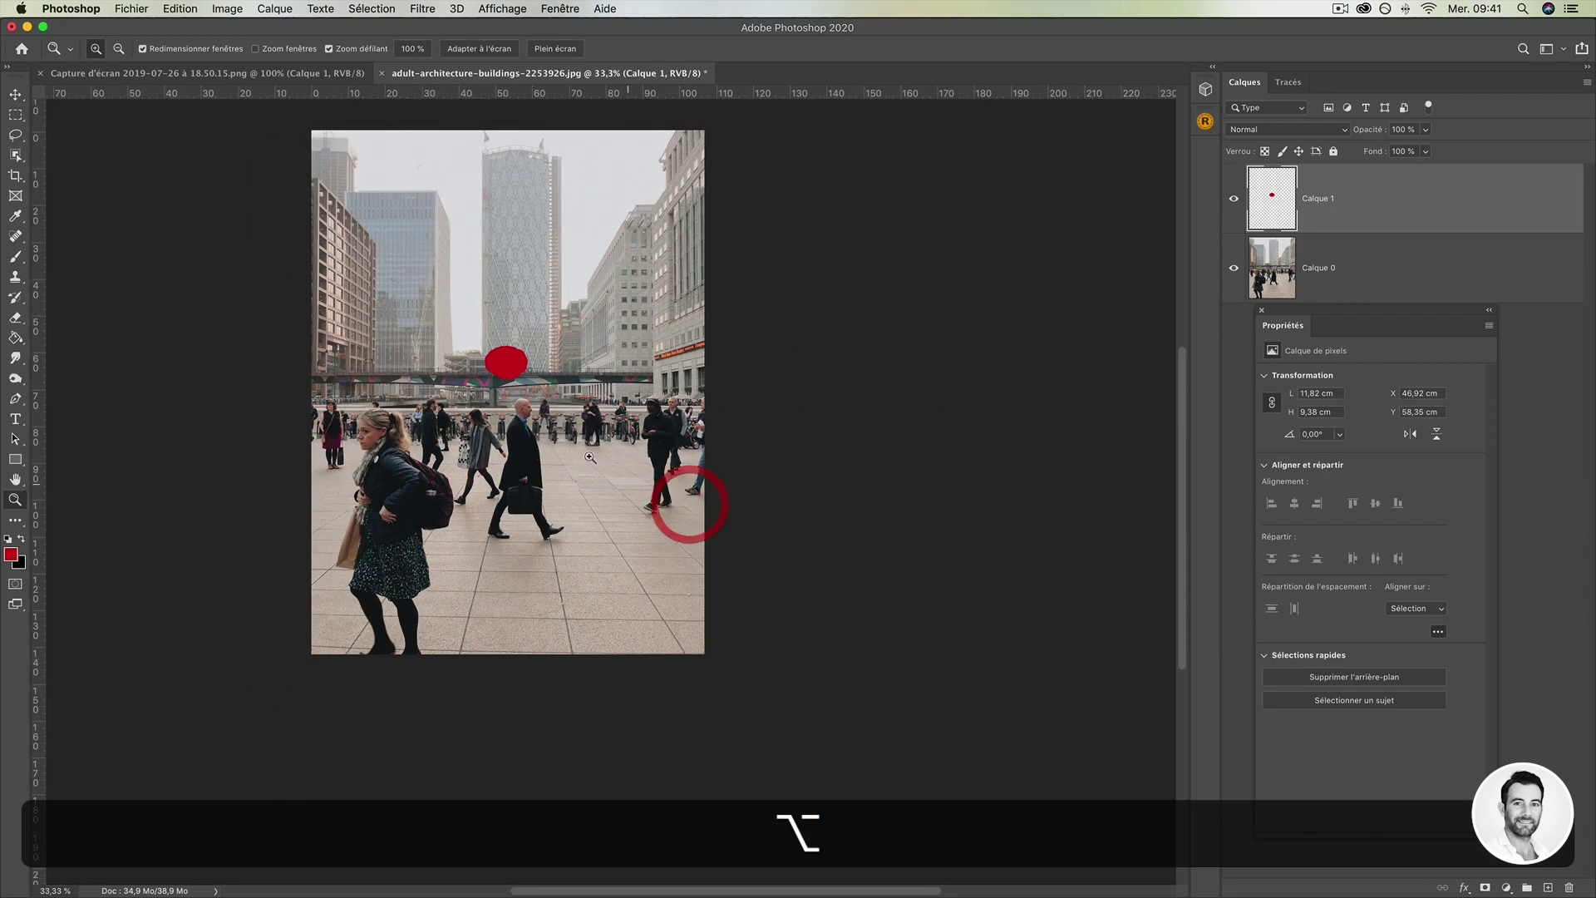
key("super+r")
key("v")
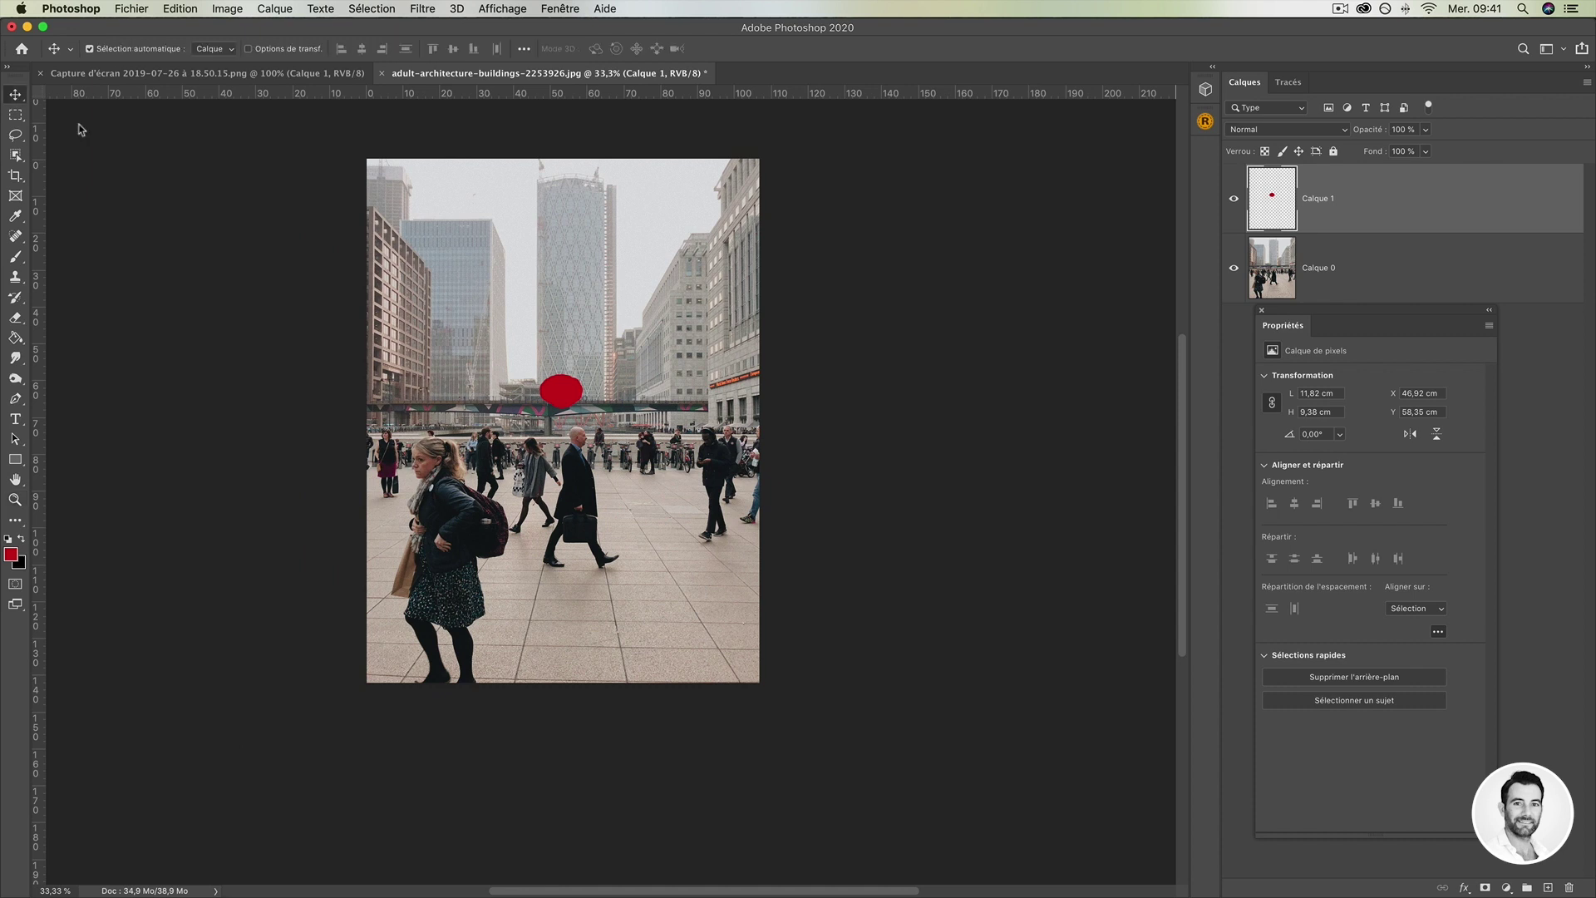
left_click_drag(575, 406, 478, 551)
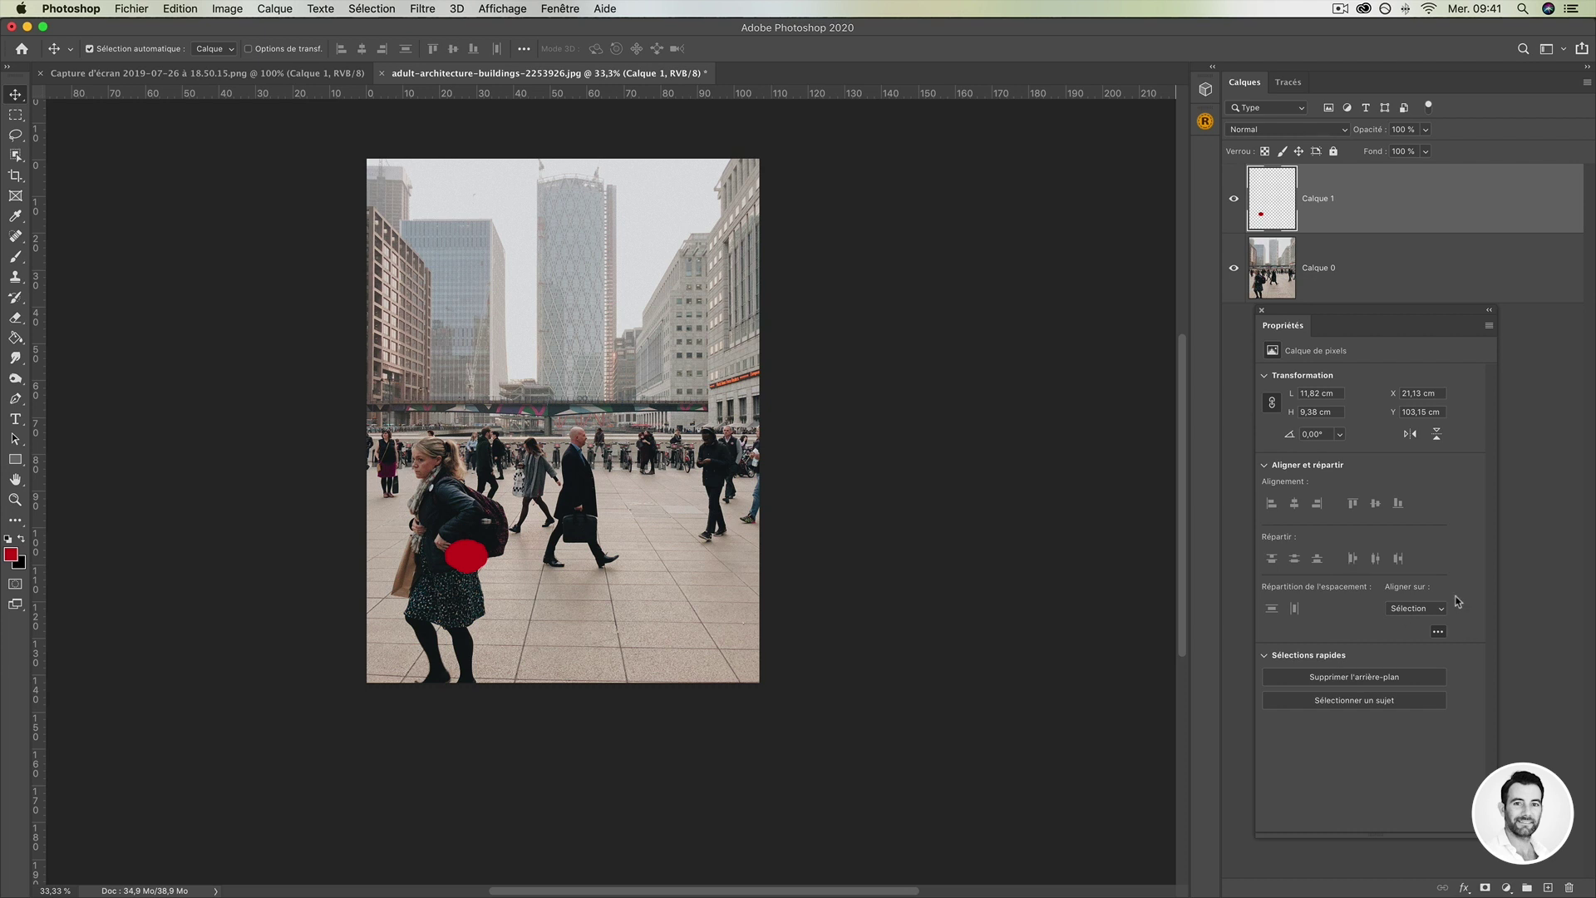
Step: Examine the available alignment references in the layer properties, keeping Sélection
left_click(1398, 610)
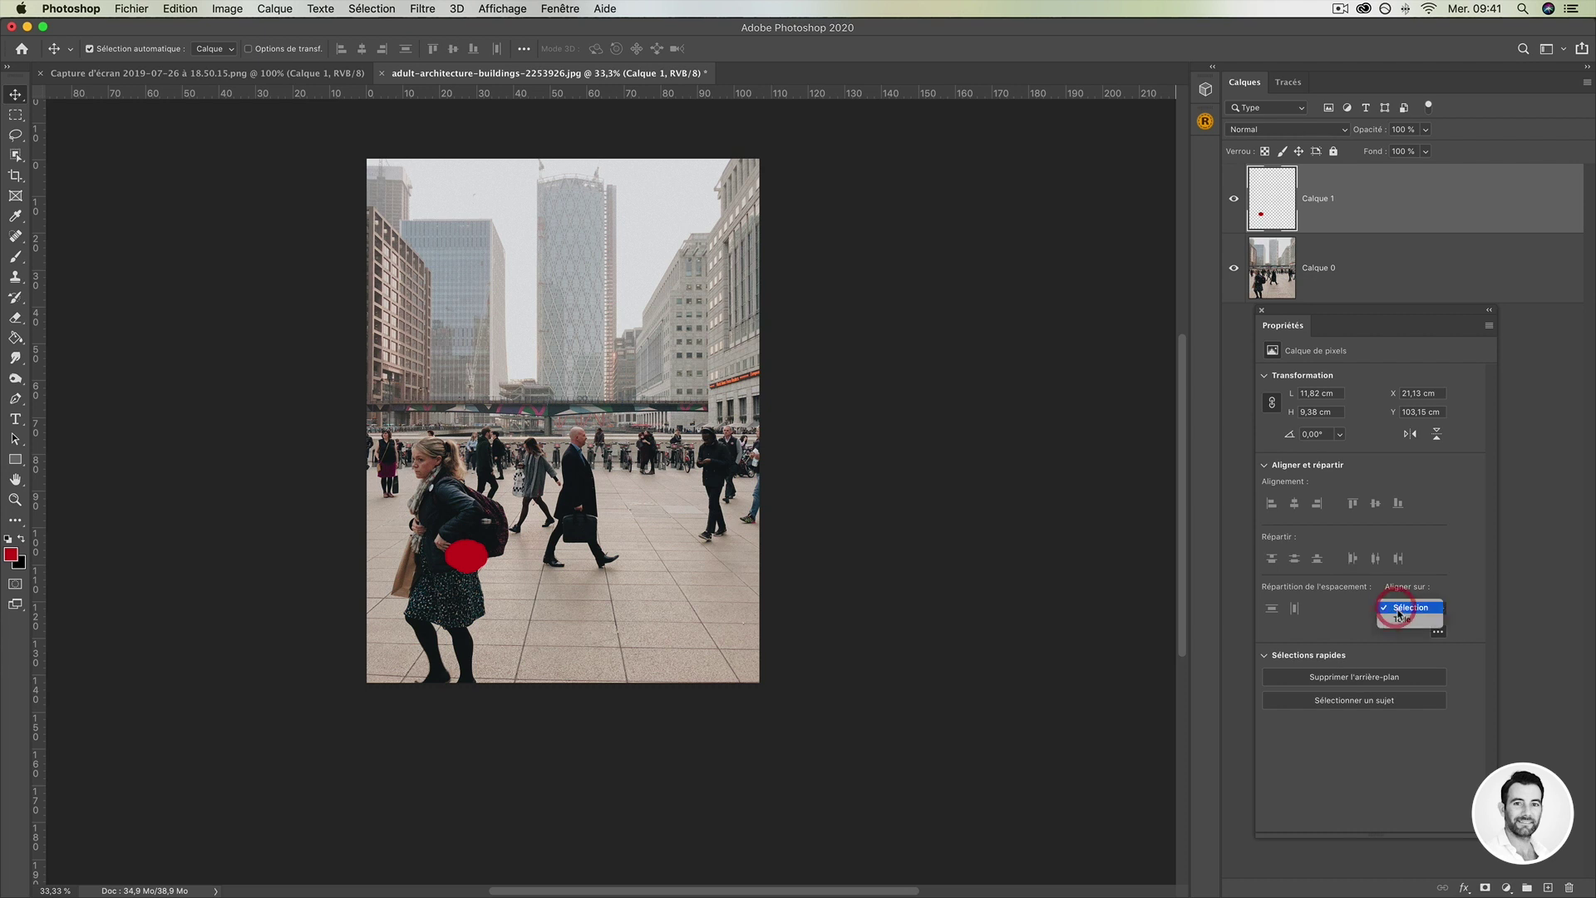
key("Escape")
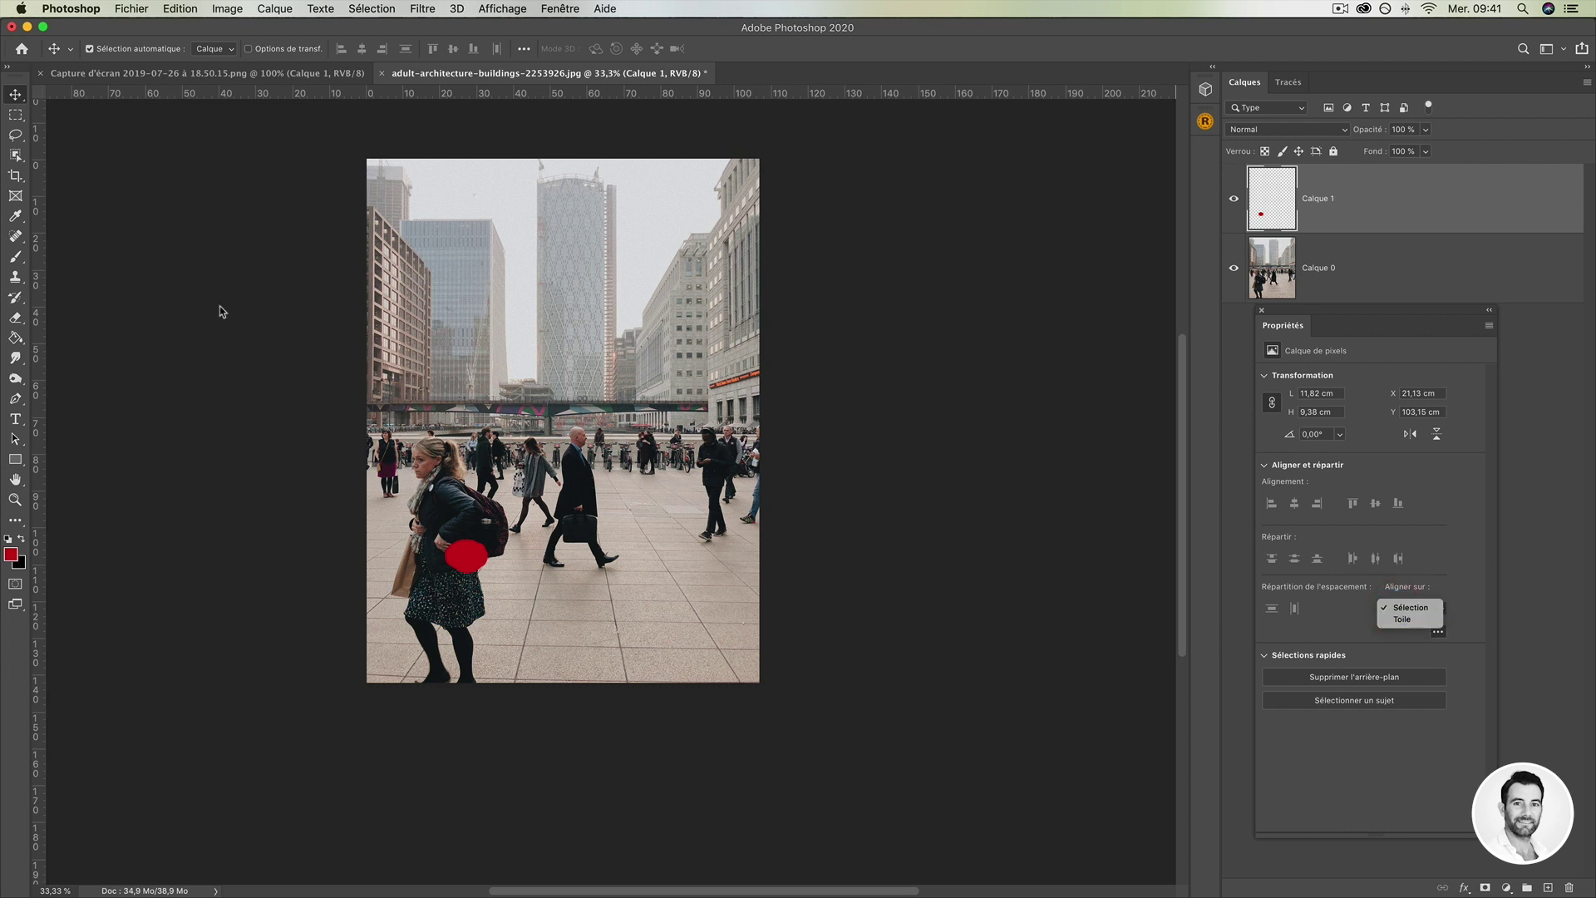
left_click(1396, 611)
left_click(1392, 613)
Step: Centre the red oval horizontally on a rectangular marquee about 52 × 16 cm across the towers, undo the alignment and deselect
left_click(15, 115)
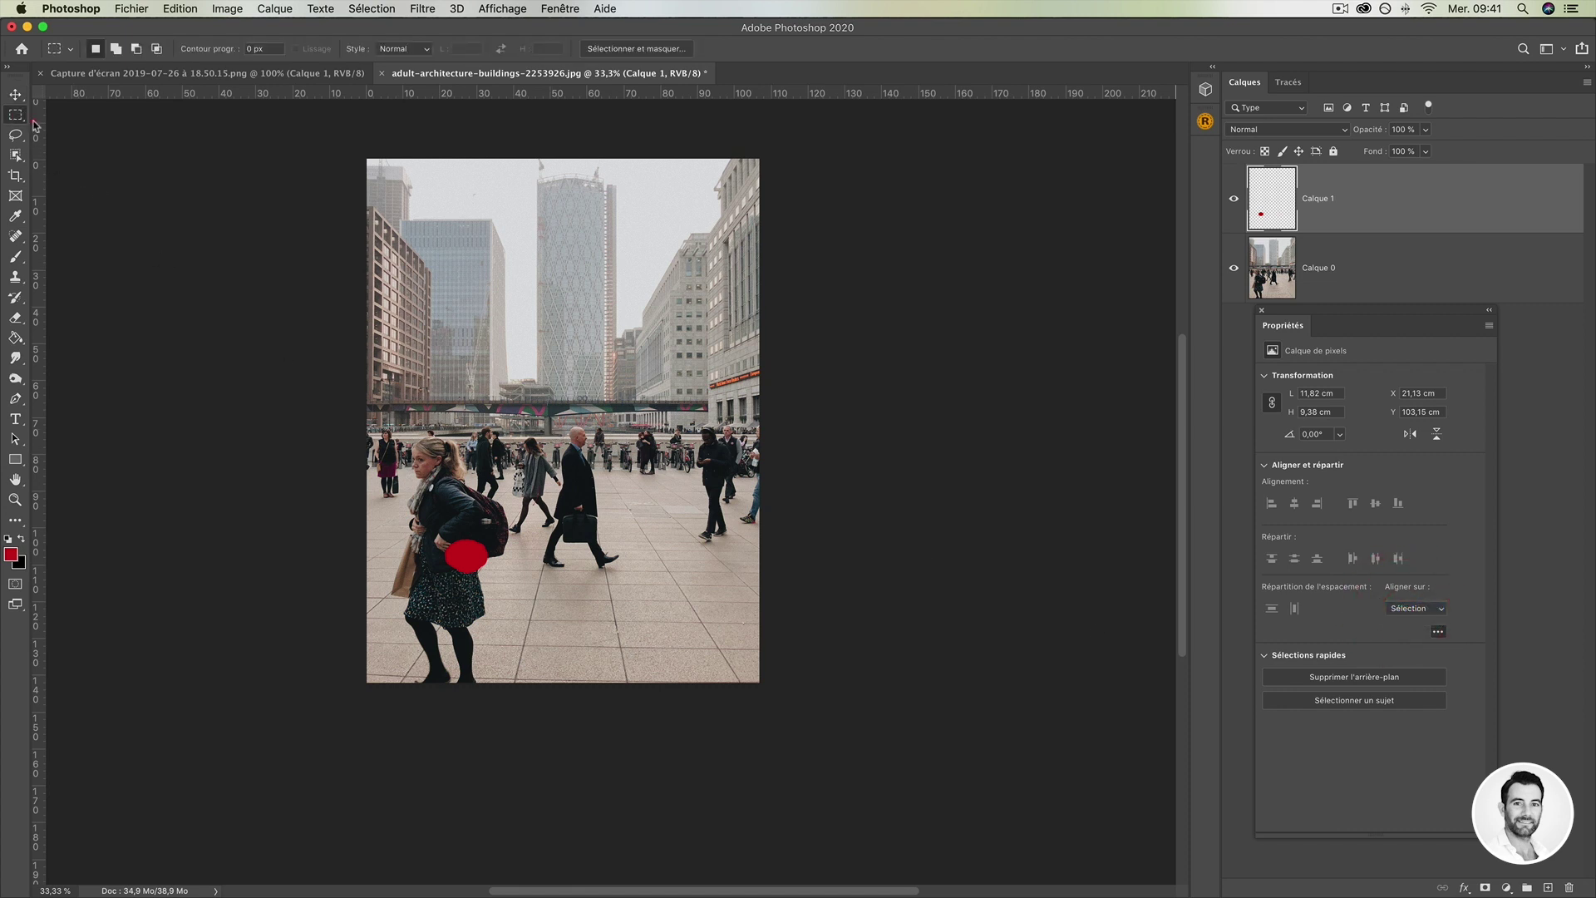
left_click_drag(552, 240, 682, 300)
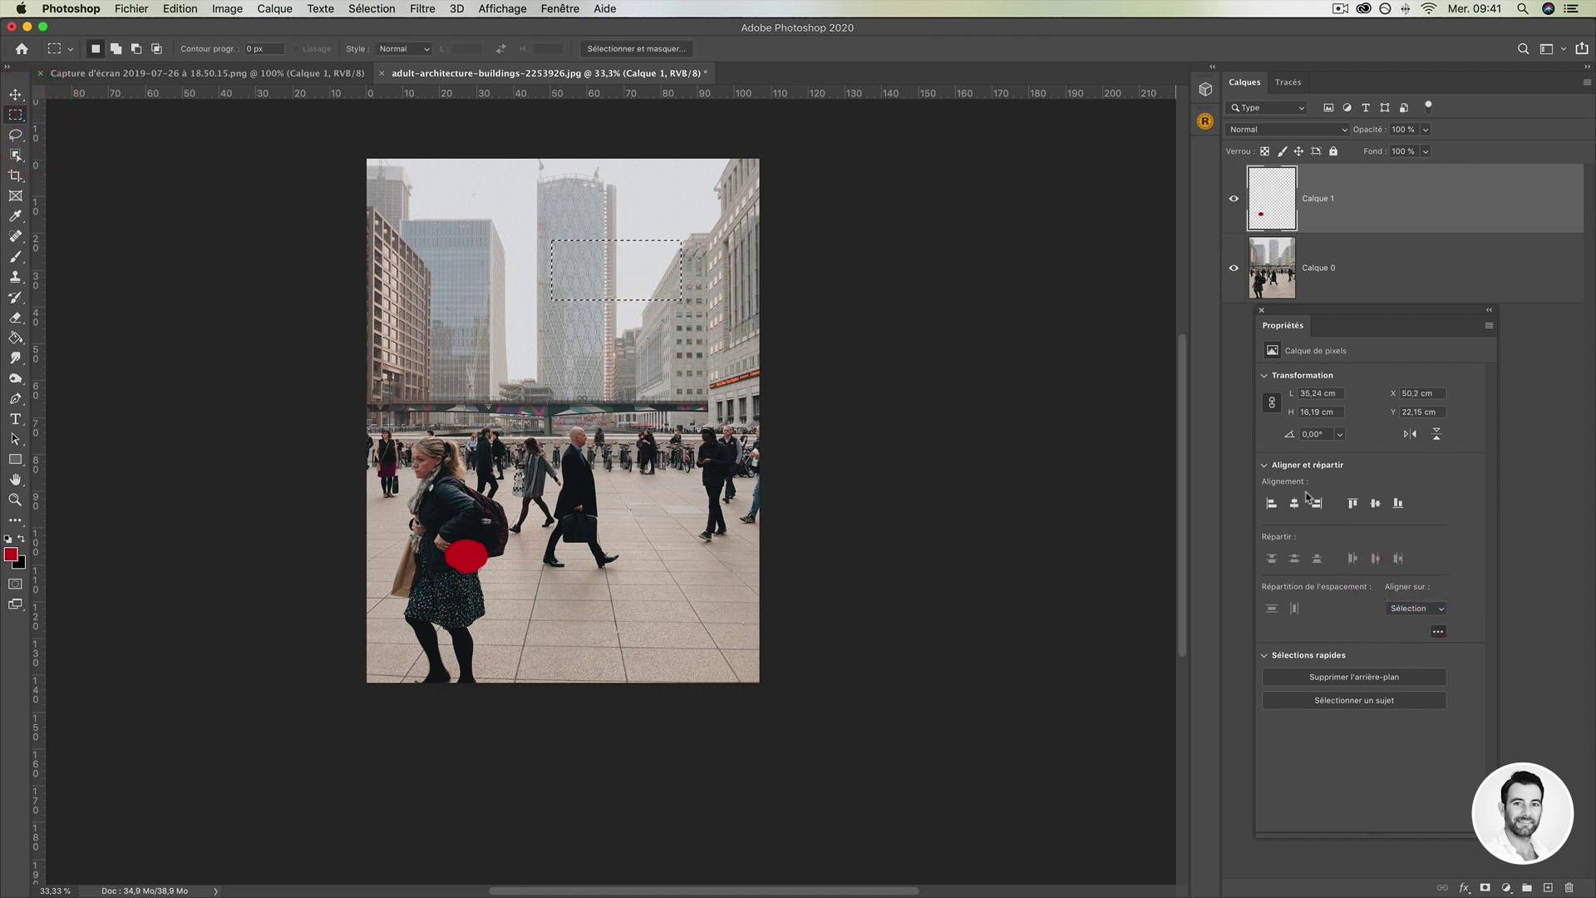
key("super+d")
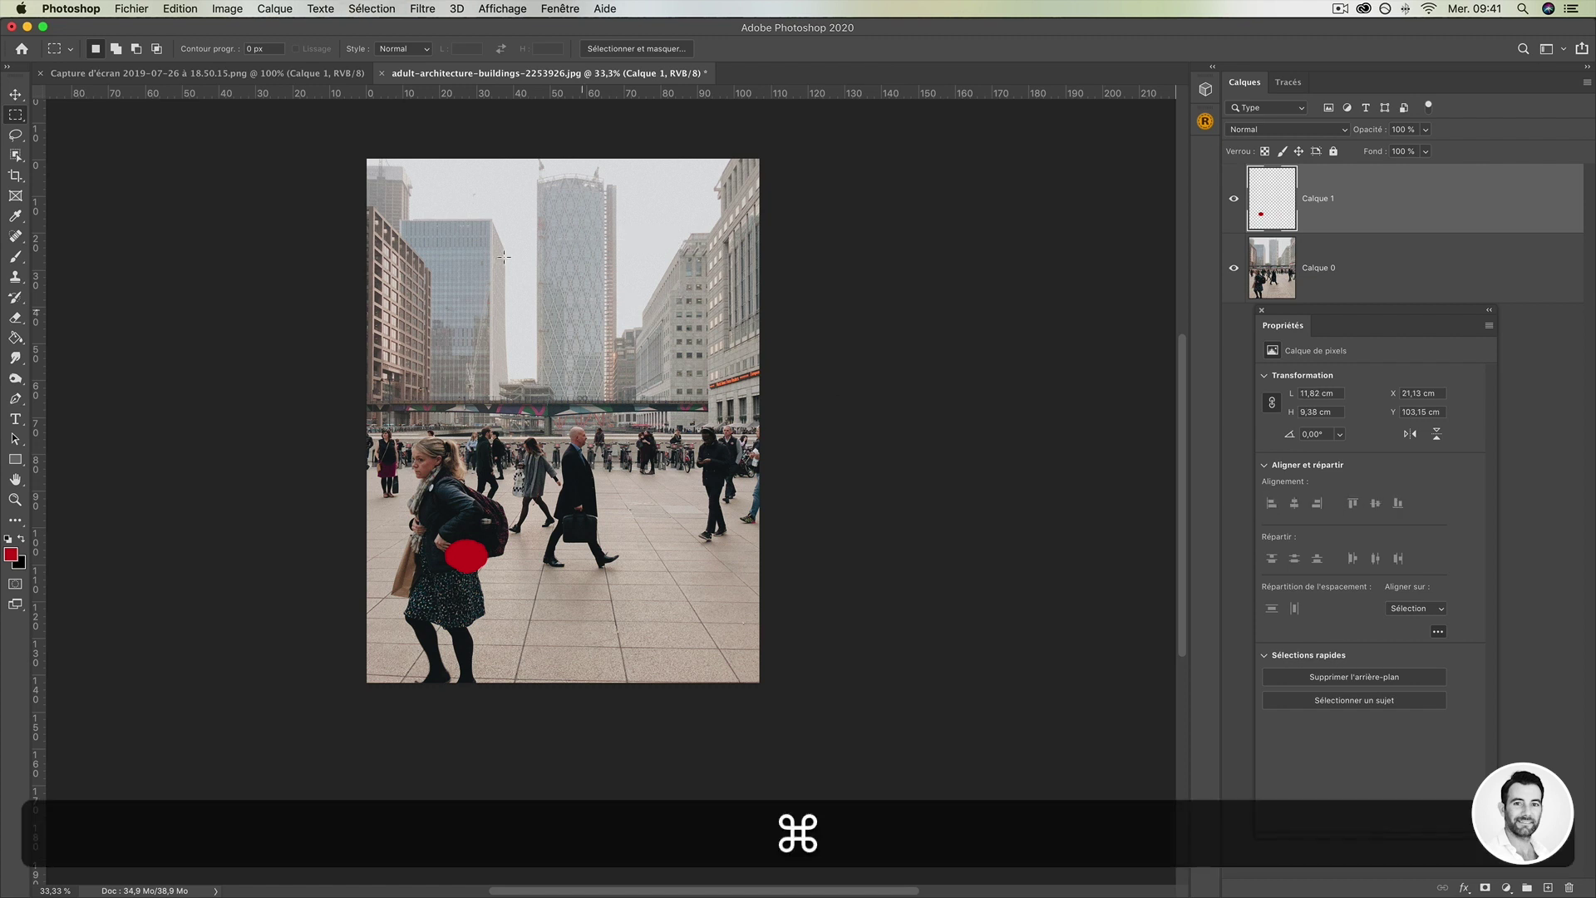
mouse_move(540, 248)
left_mouse_down()
mouse_move(582, 267)
mouse_move(732, 279)
mouse_move(730, 308)
left_mouse_up()
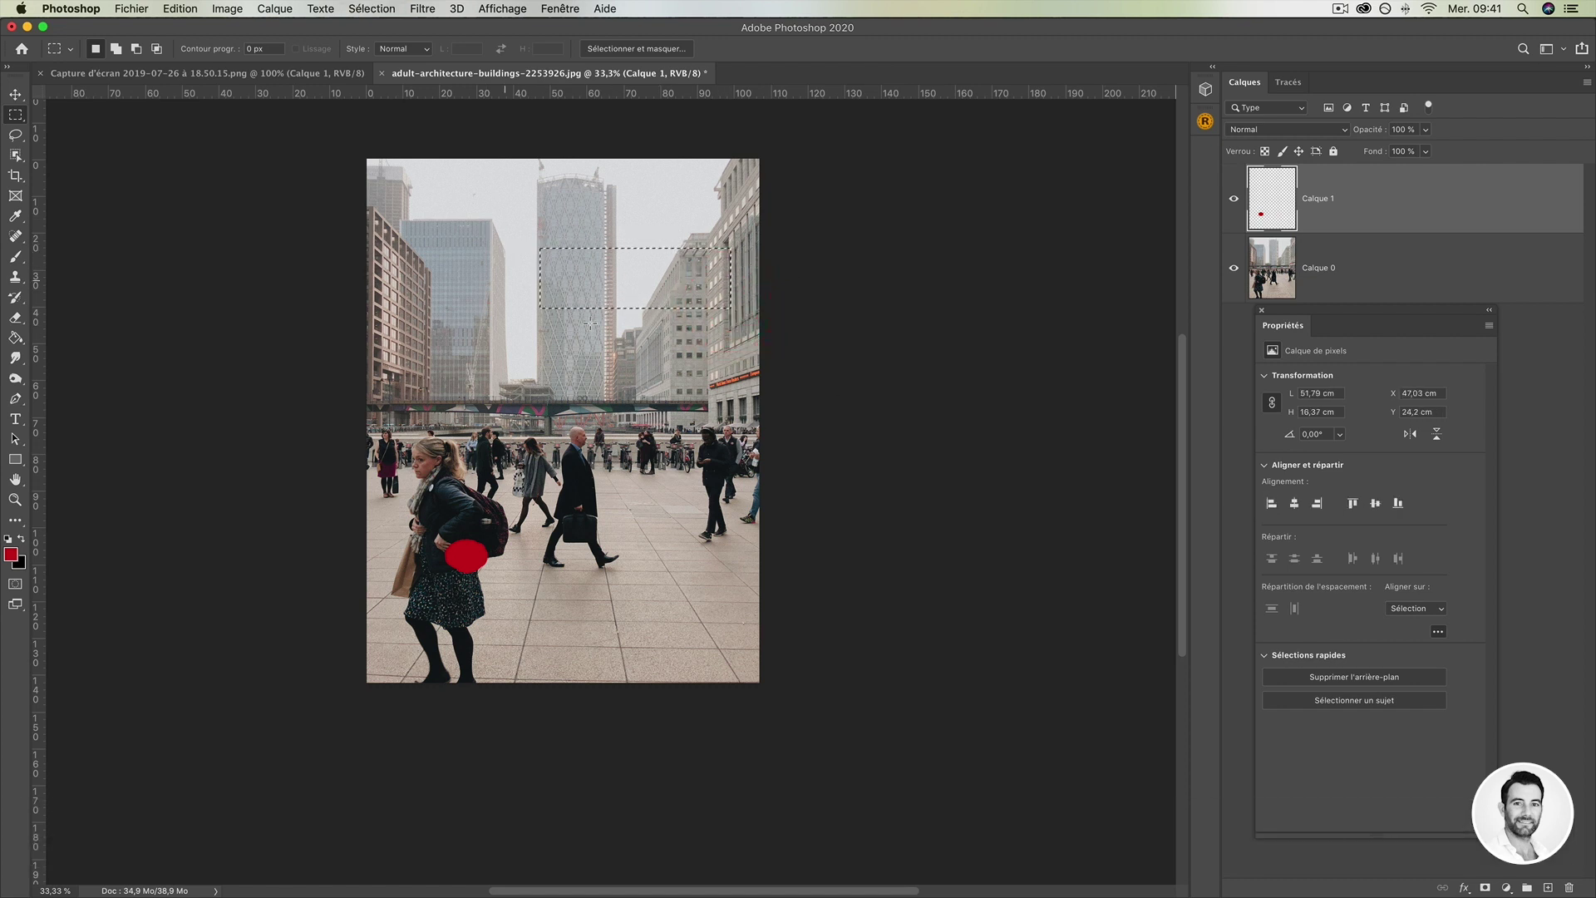
left_click(1295, 503)
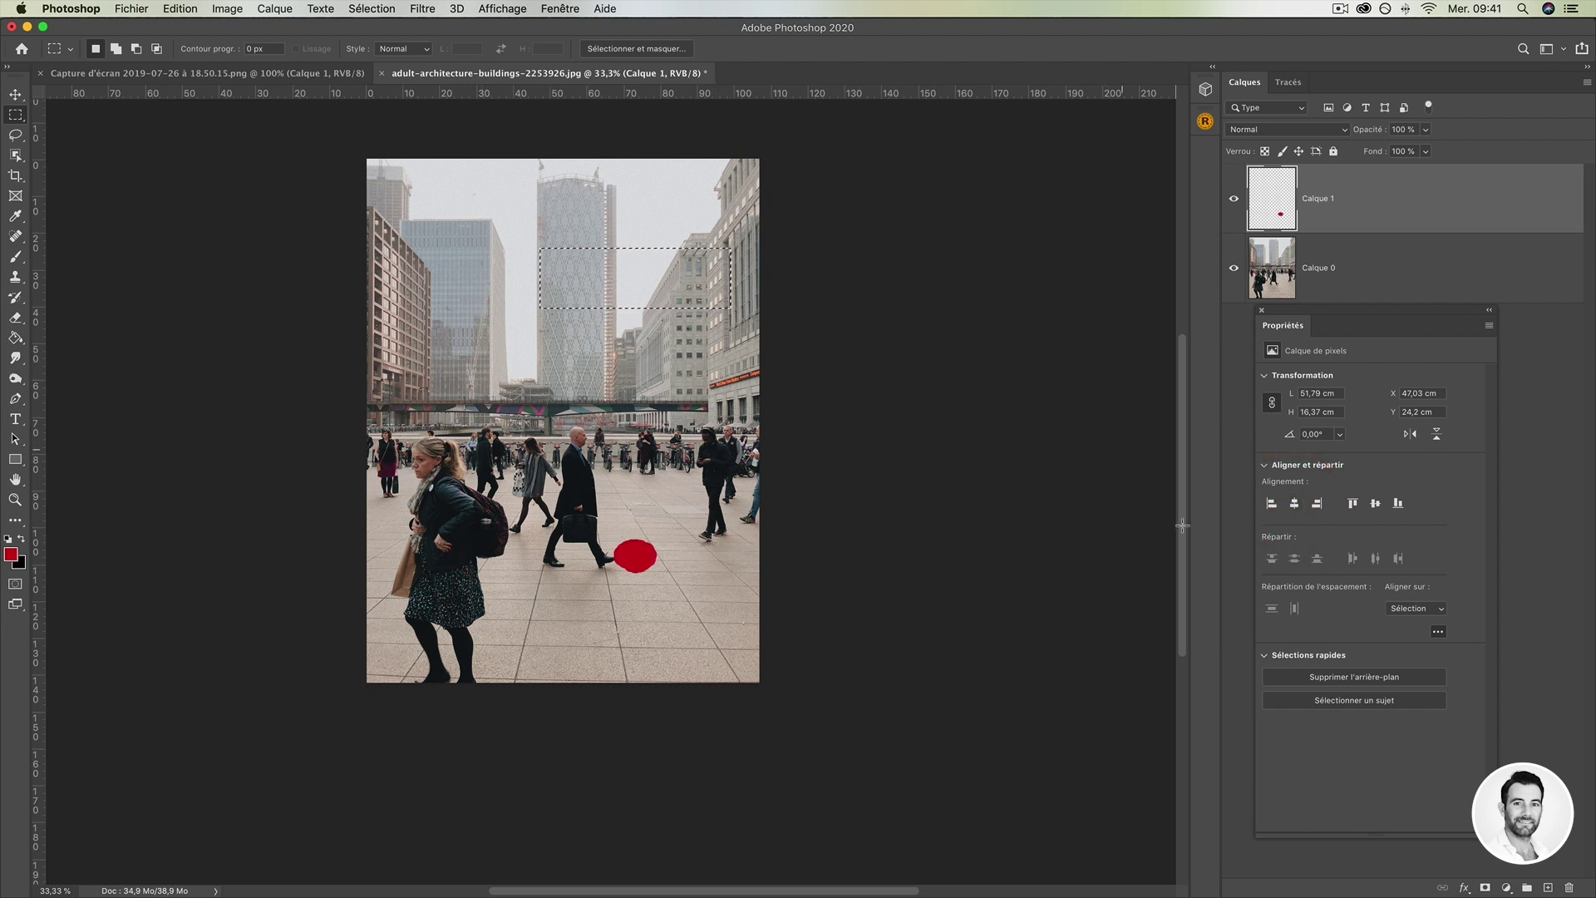
key("super+z")
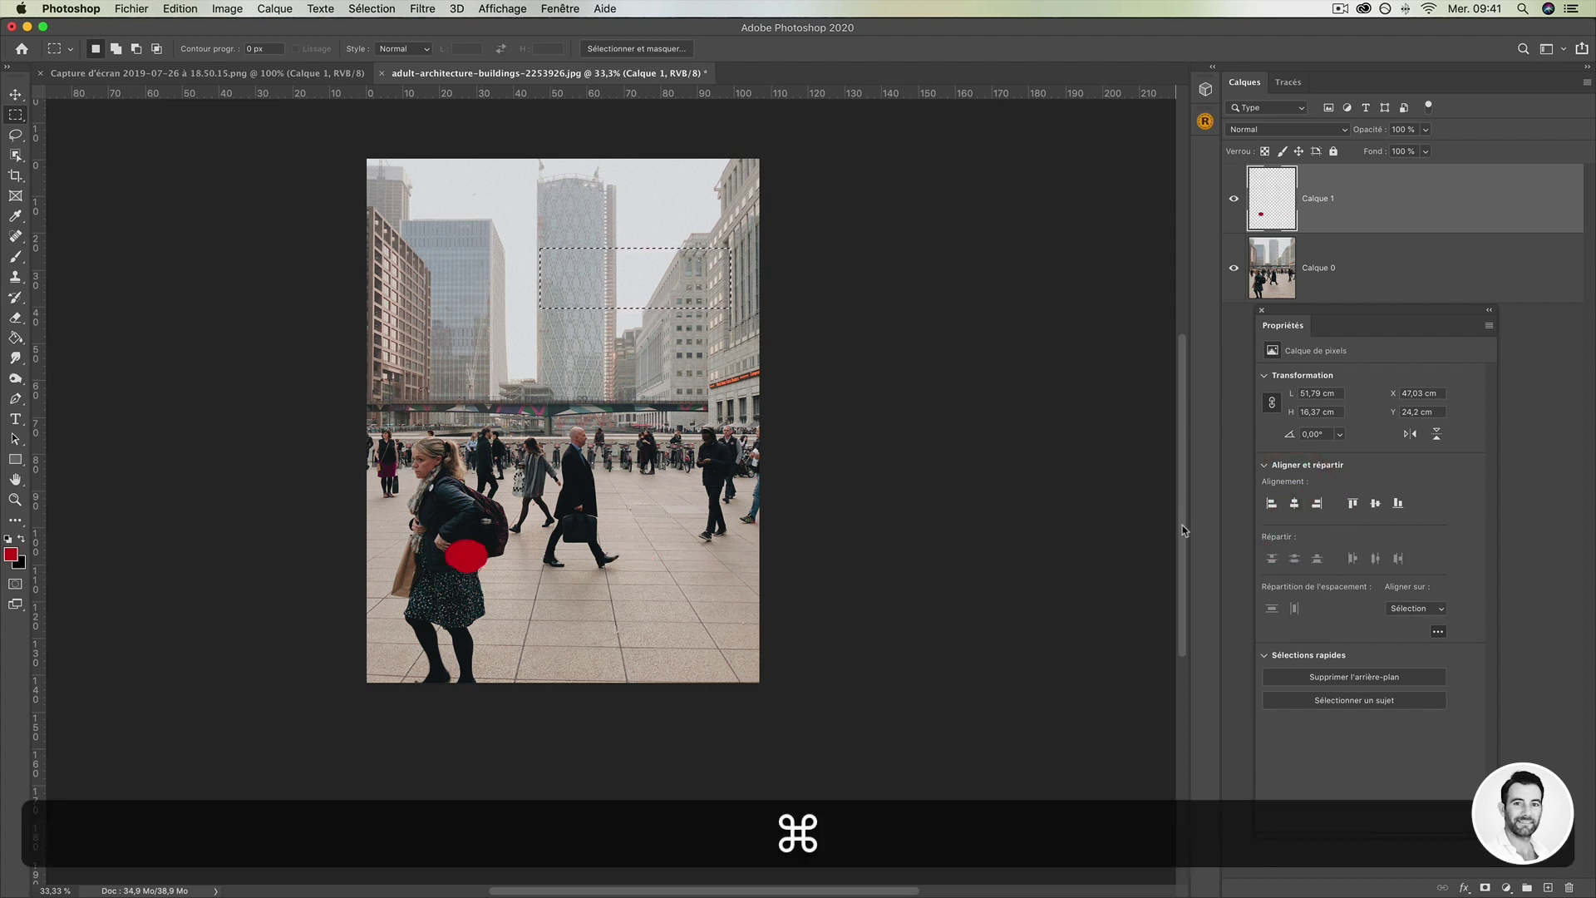
key("super+d")
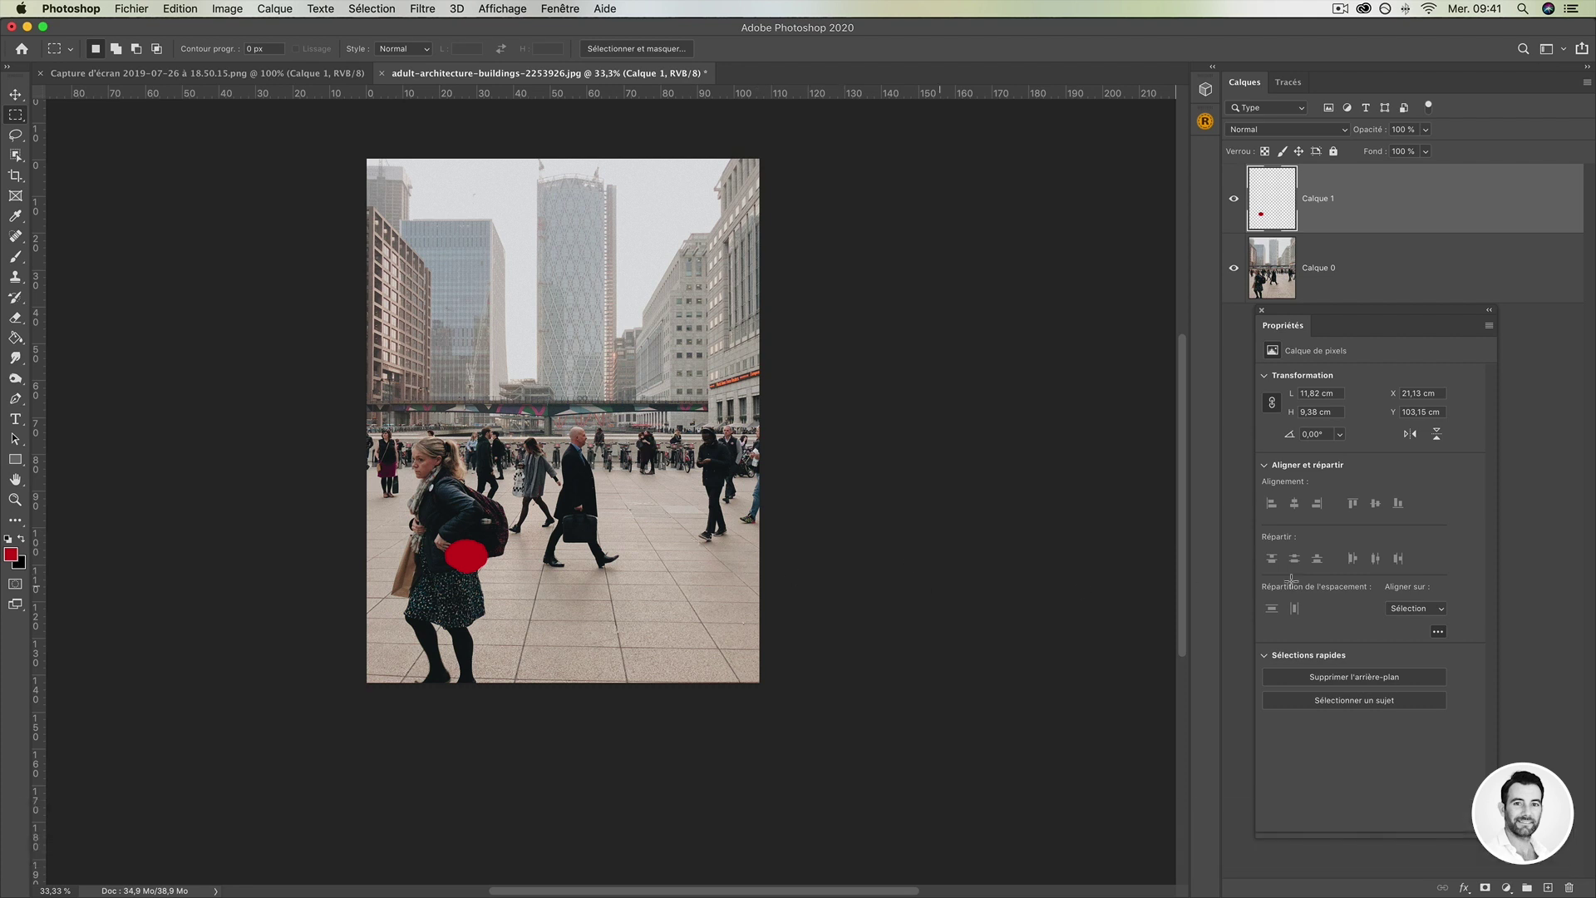
Step: Set the alignment reference to Toile and centre the red oval horizontally and vertically on the canvas
left_click(1409, 609)
left_click(1407, 620)
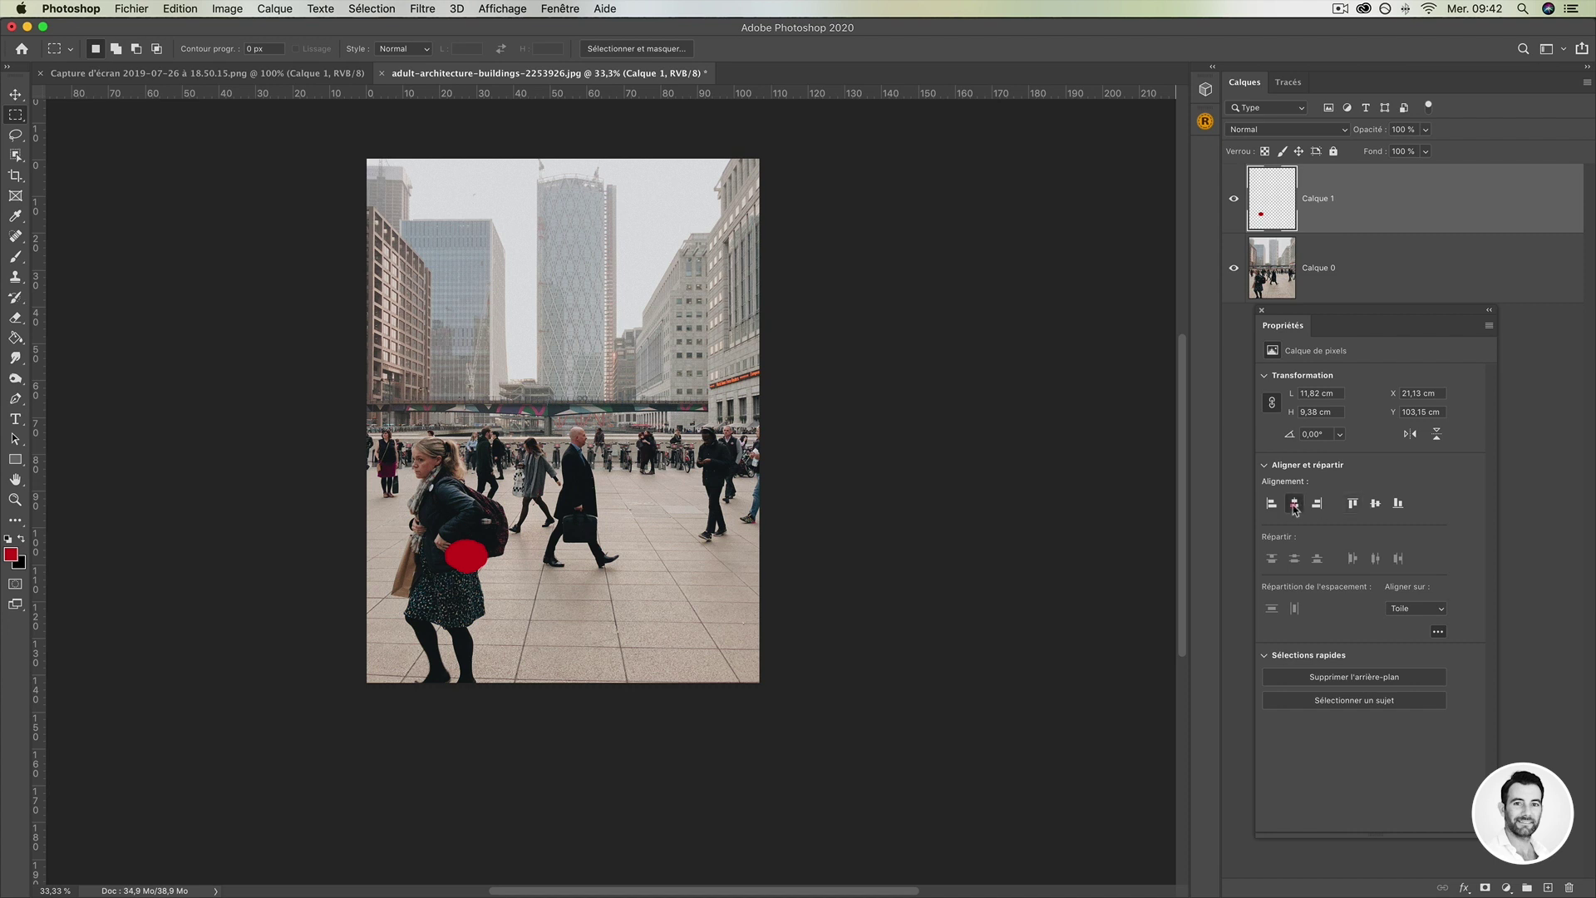
left_click(1295, 504)
left_click(1376, 504)
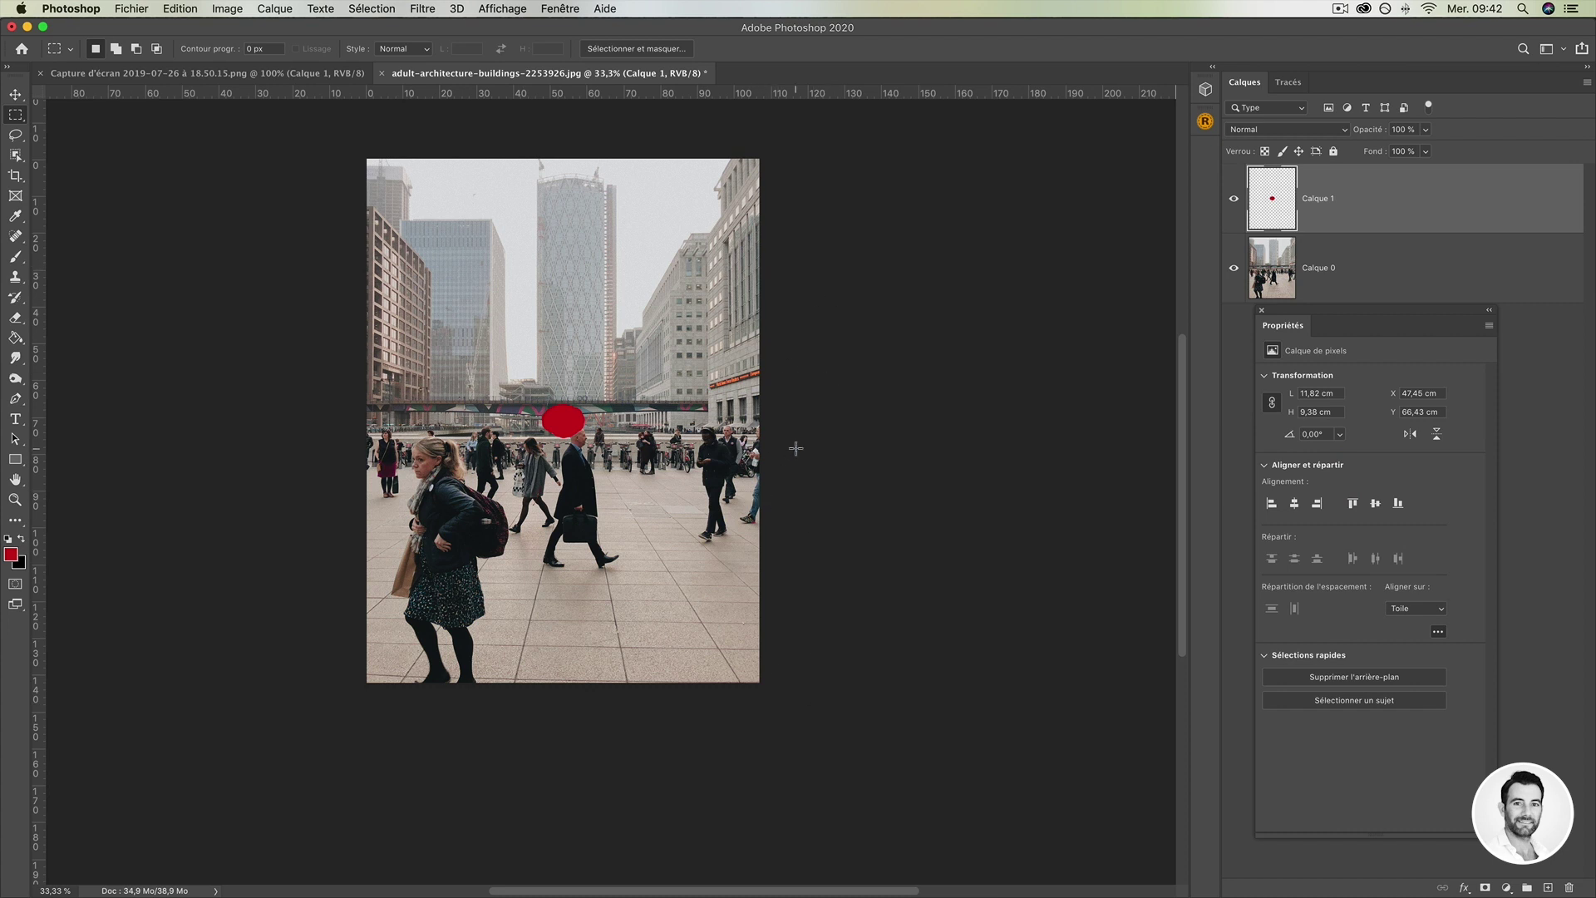
Step: Hide and redisplay the additional alignment and distribution options, and return to the Move tool
key("super")
left_click(1438, 631)
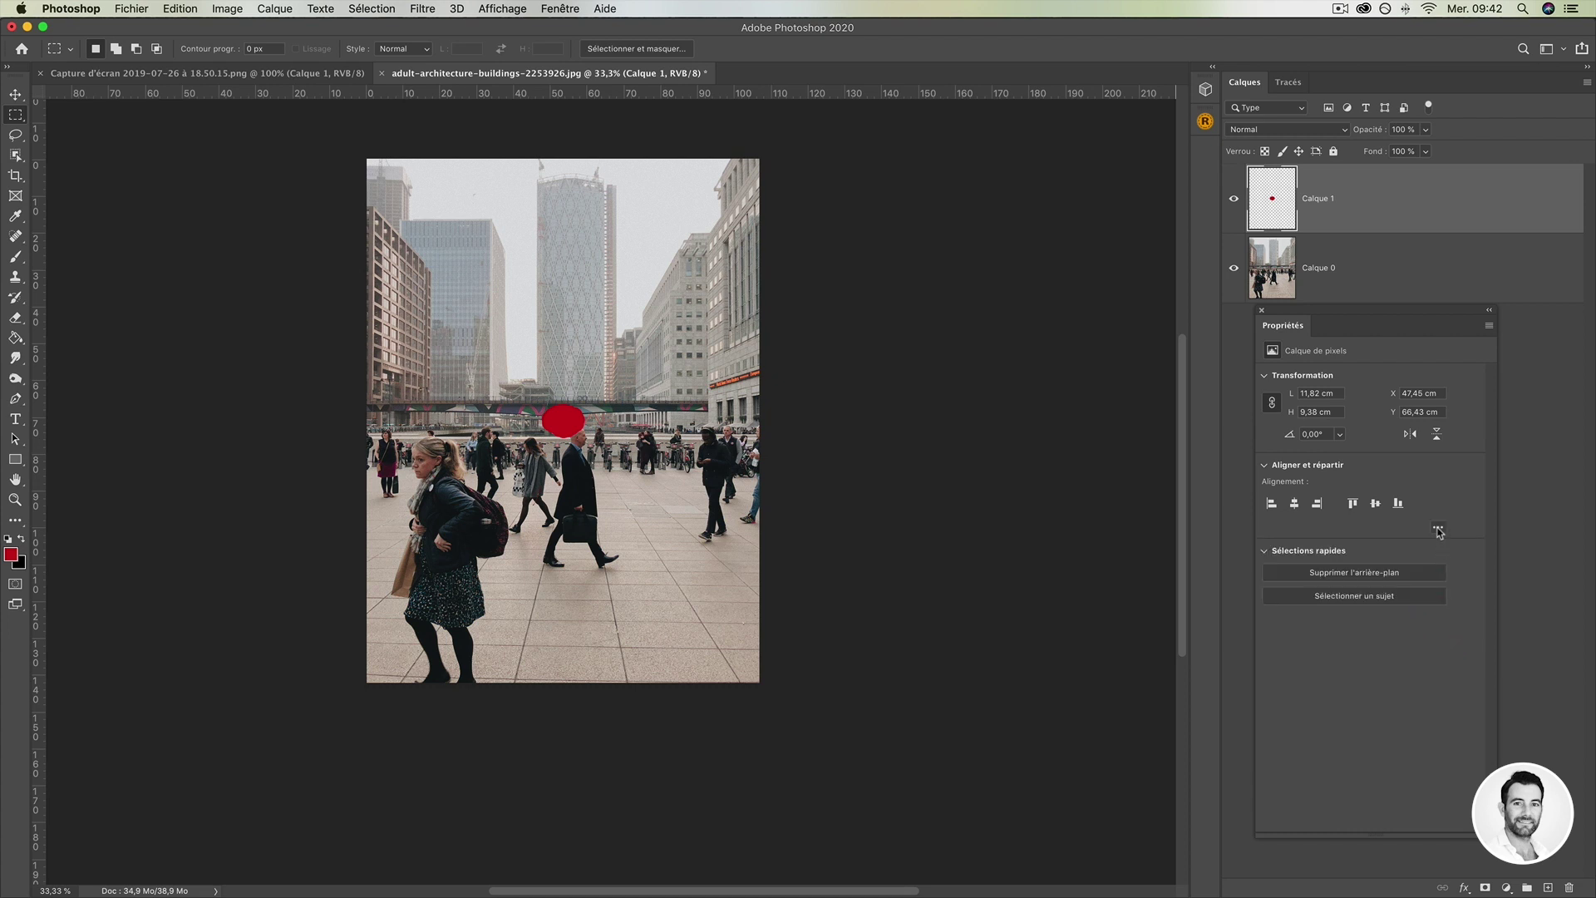
left_click(1438, 531)
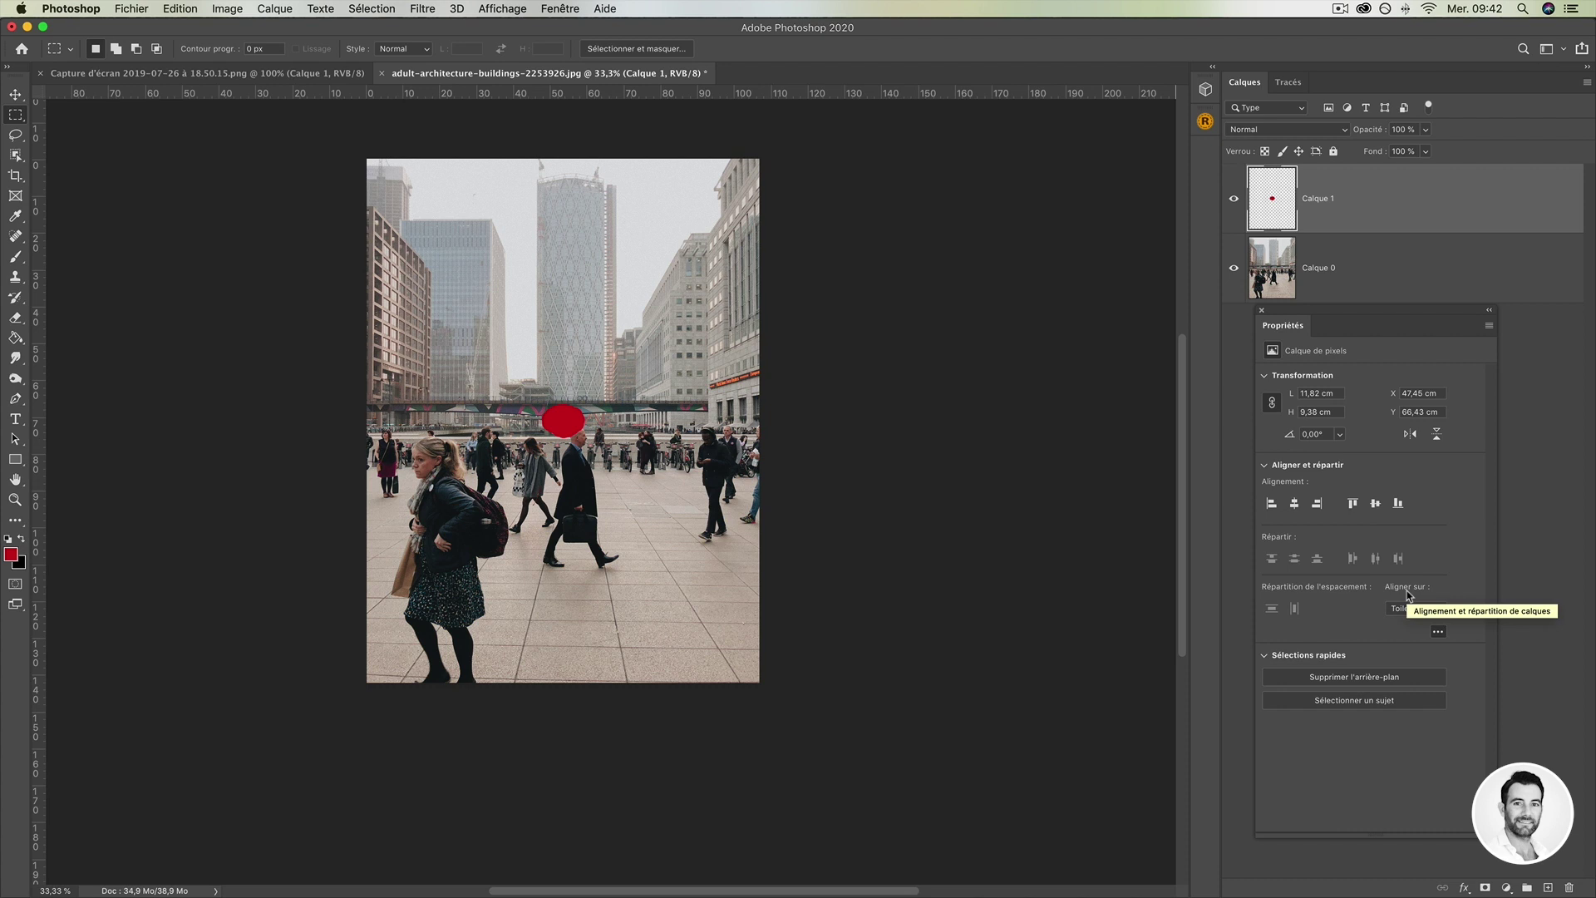
left_click(16, 136)
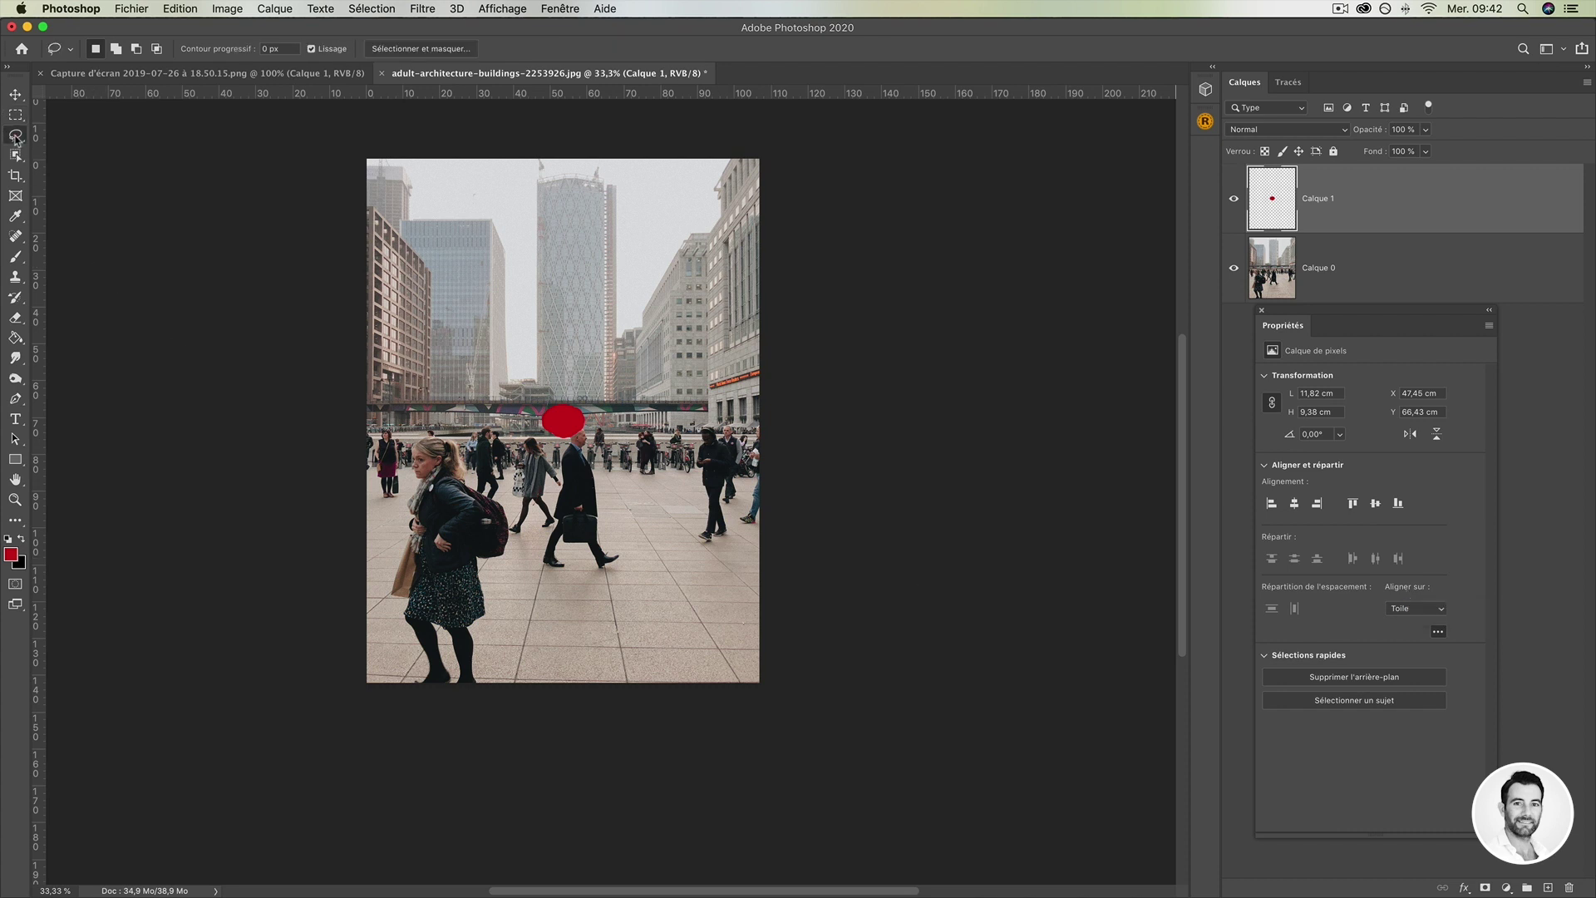
left_click(16, 94)
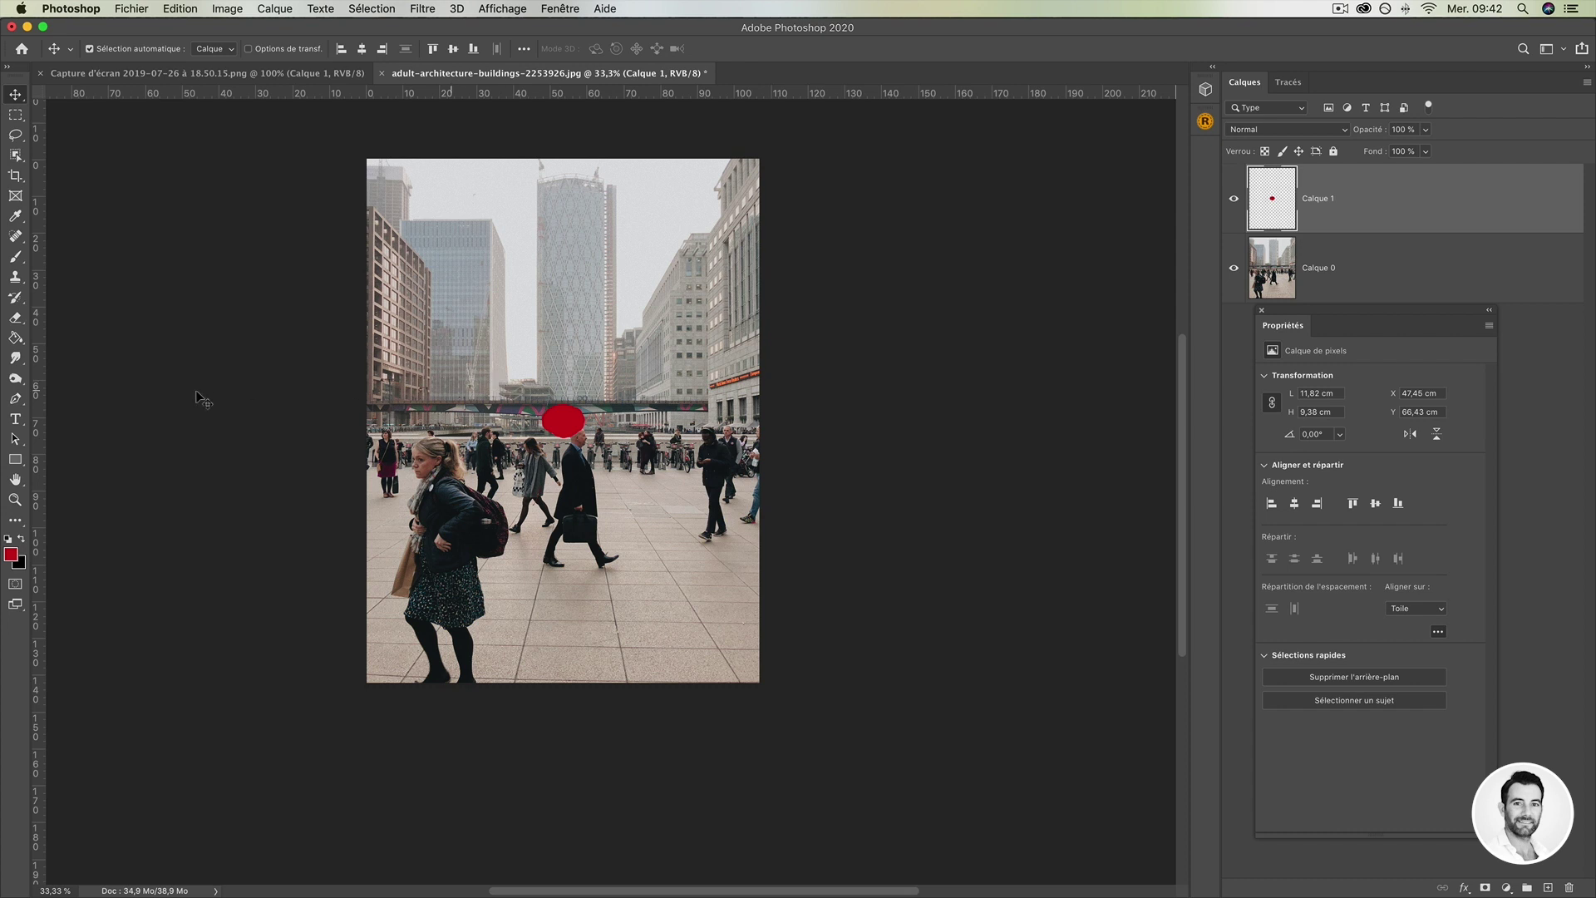
Step: Add the text PHOTOSHOP CC 2020 over the buildings in white Brook, 30 pt
left_click(17, 420)
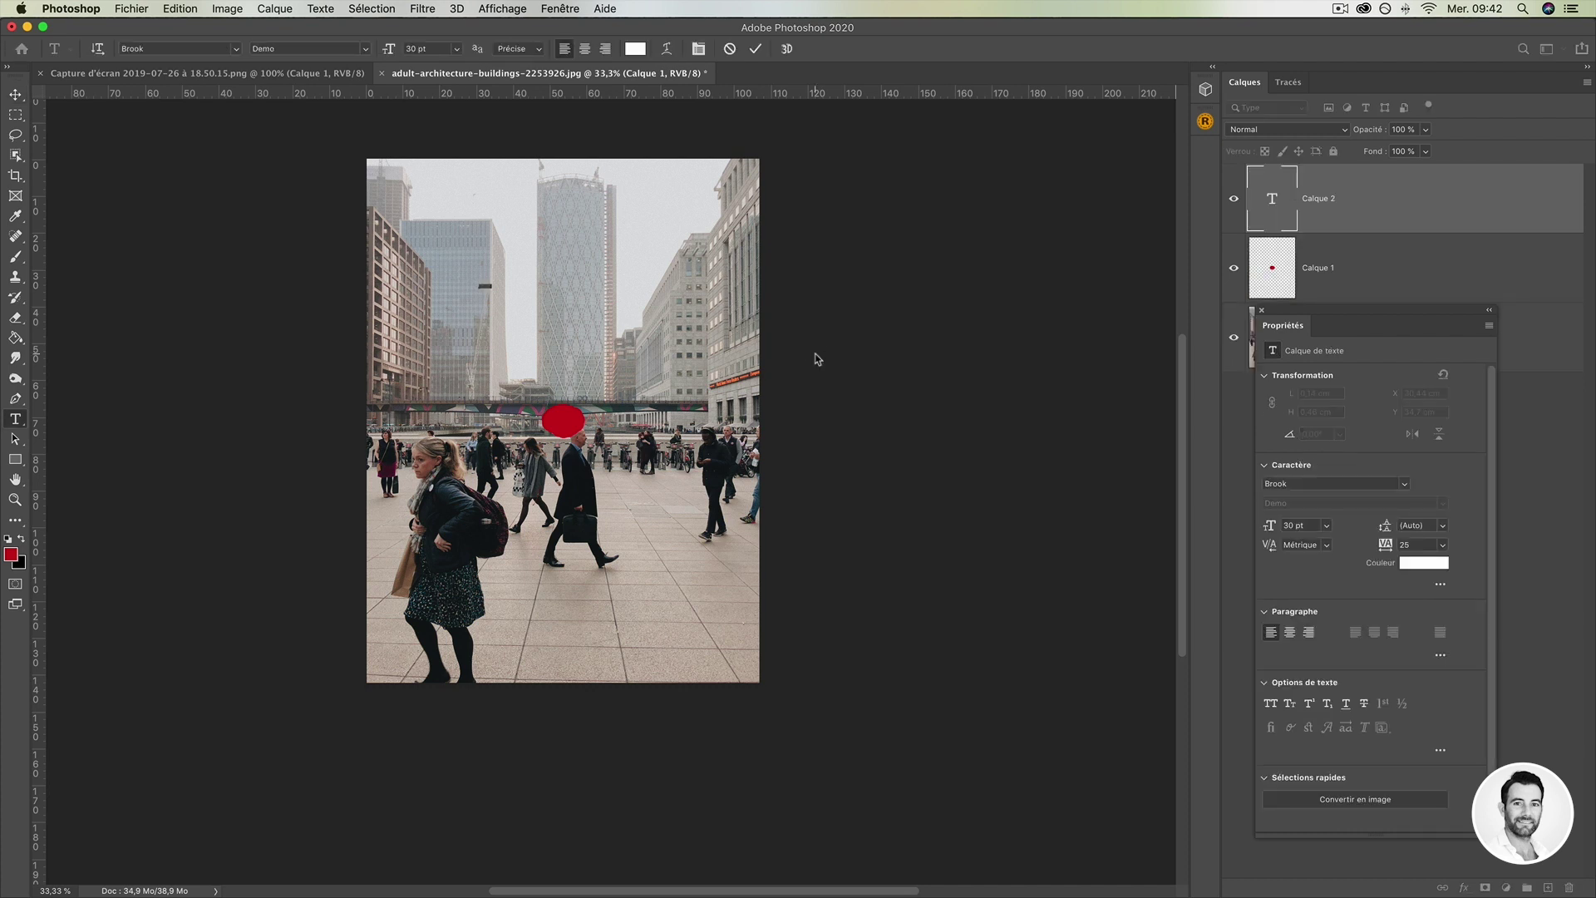
key("shift")
key("super+Return")
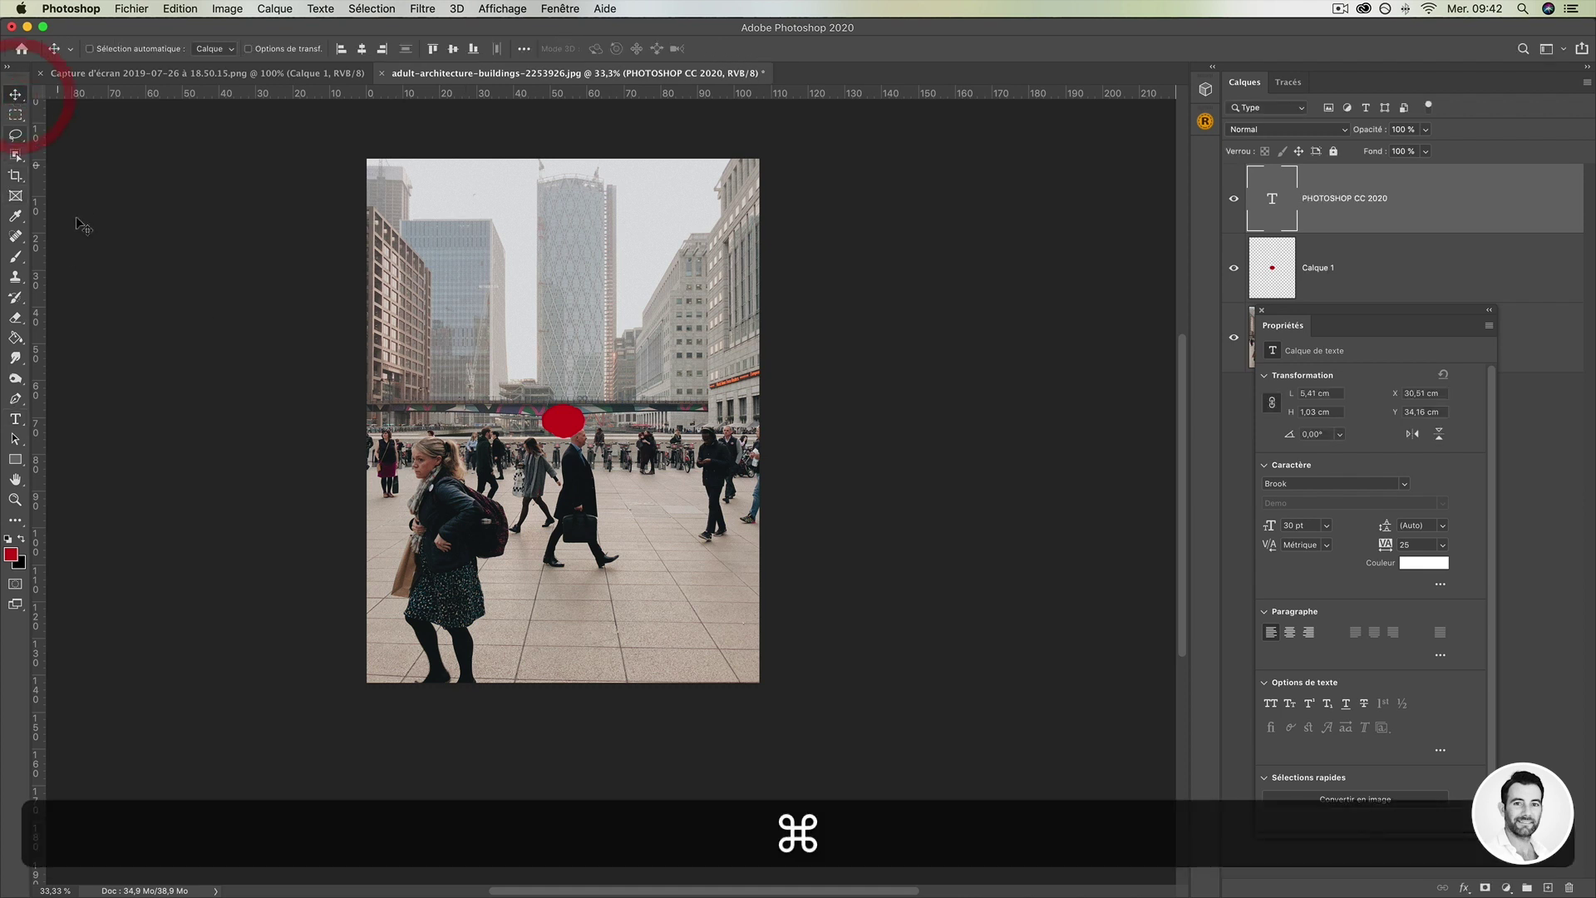
Step: Enlarge the PHOTOSHOP CC 2020 text to about 68 × 13 cm and move it to the lower part of the photo
key("super+t")
left_click_drag(507, 286, 715, 403)
key("Return")
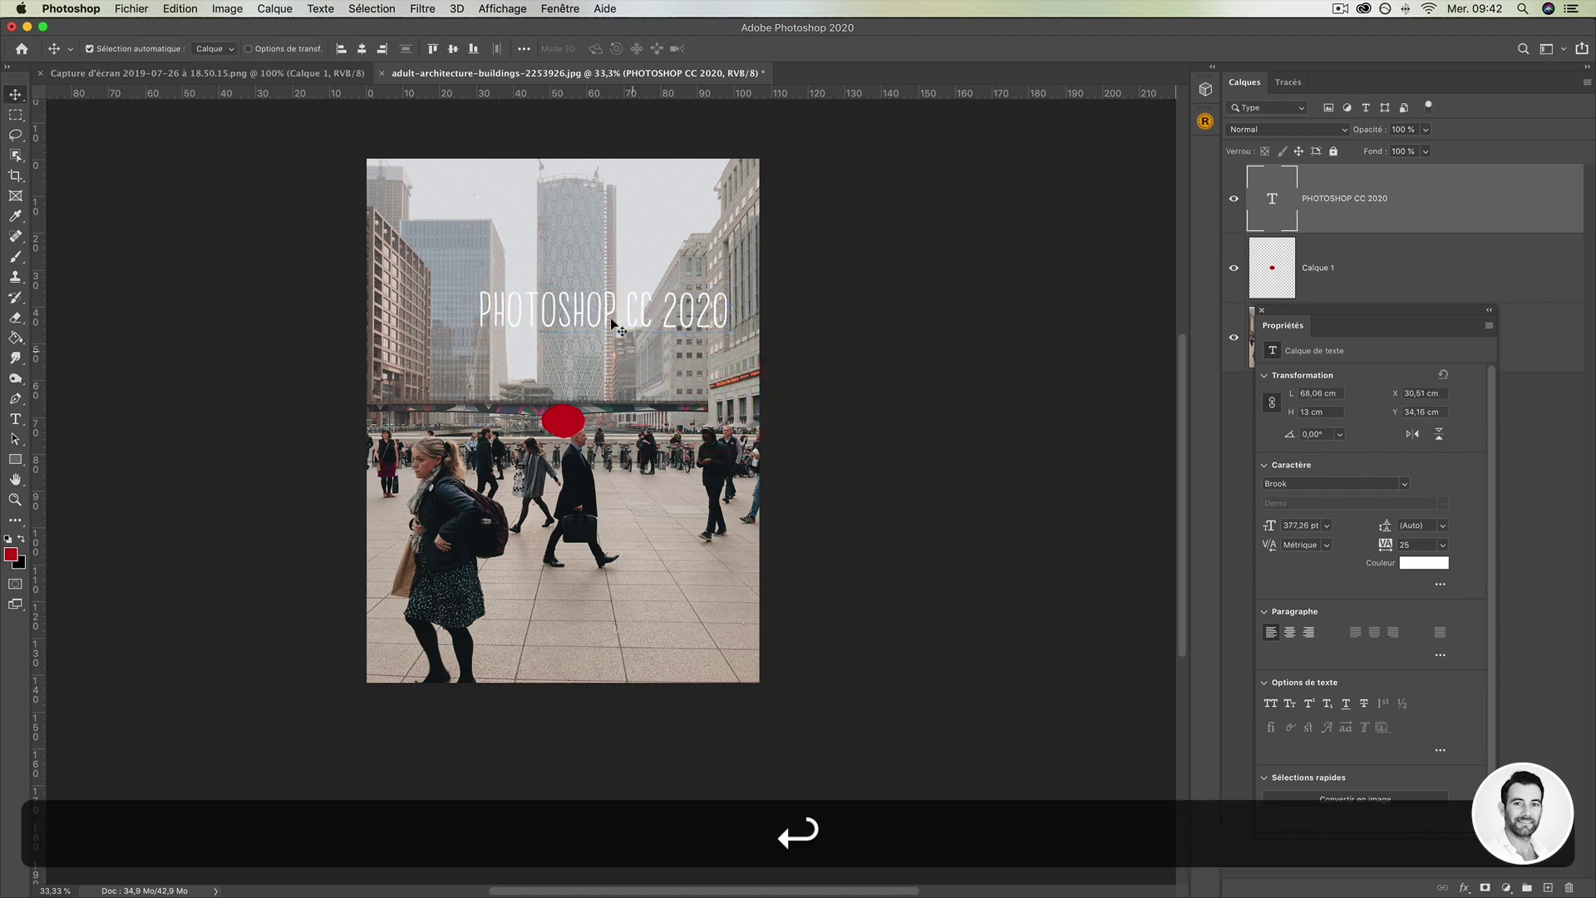
left_click_drag(611, 324, 550, 639)
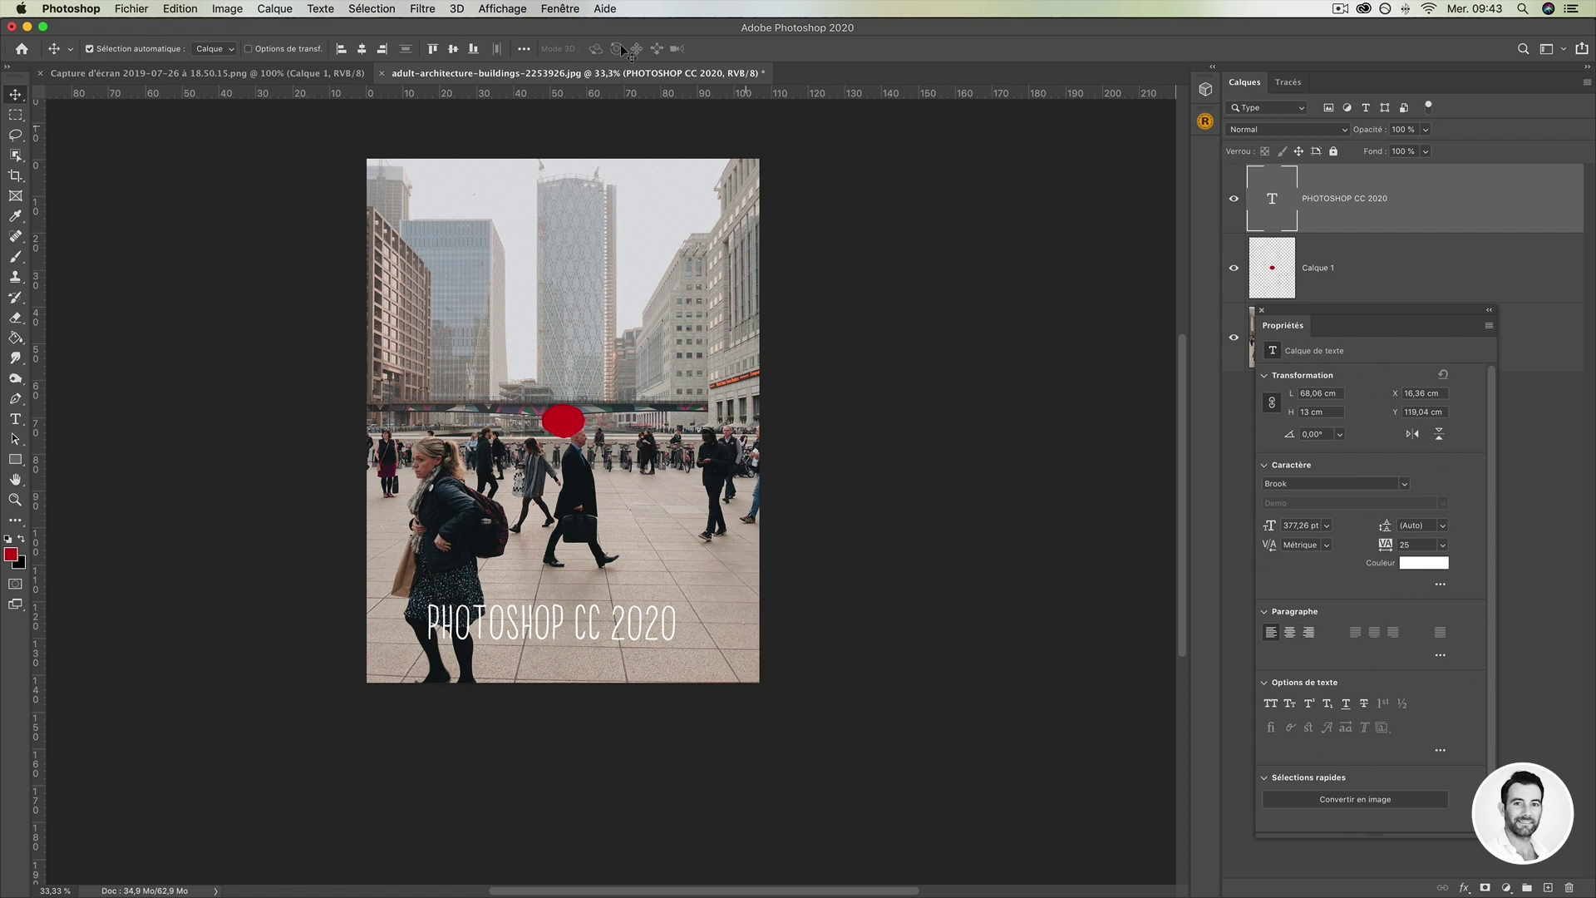
Step: Display the Caractère panel and place it in the empty area beside the photo
left_click(561, 10)
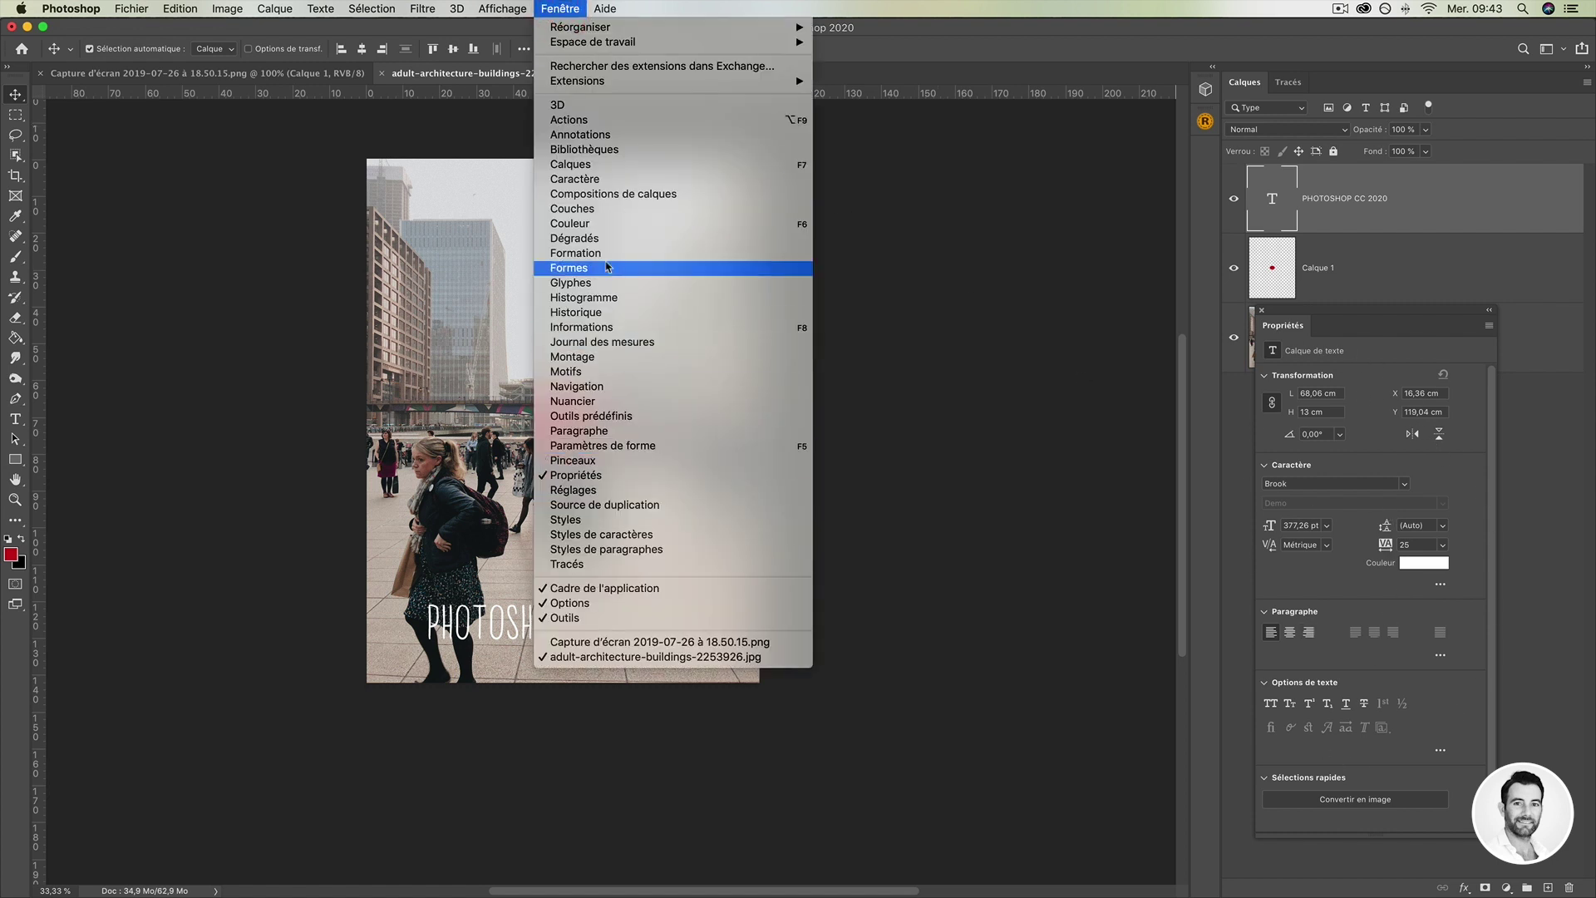
left_click(596, 179)
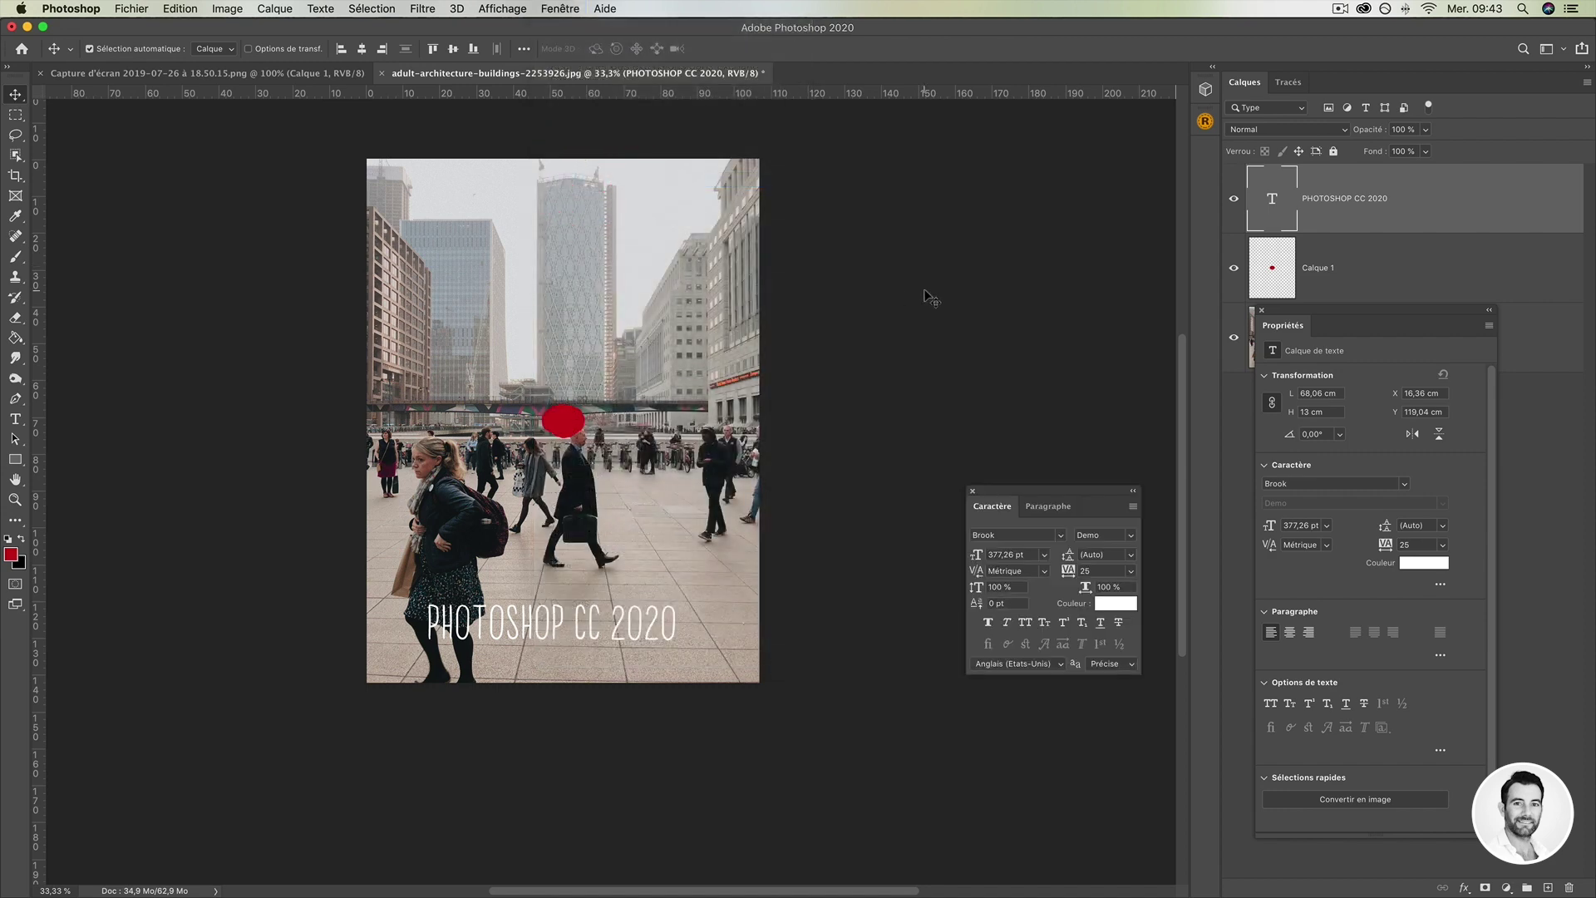
left_click_drag(1037, 489, 940, 297)
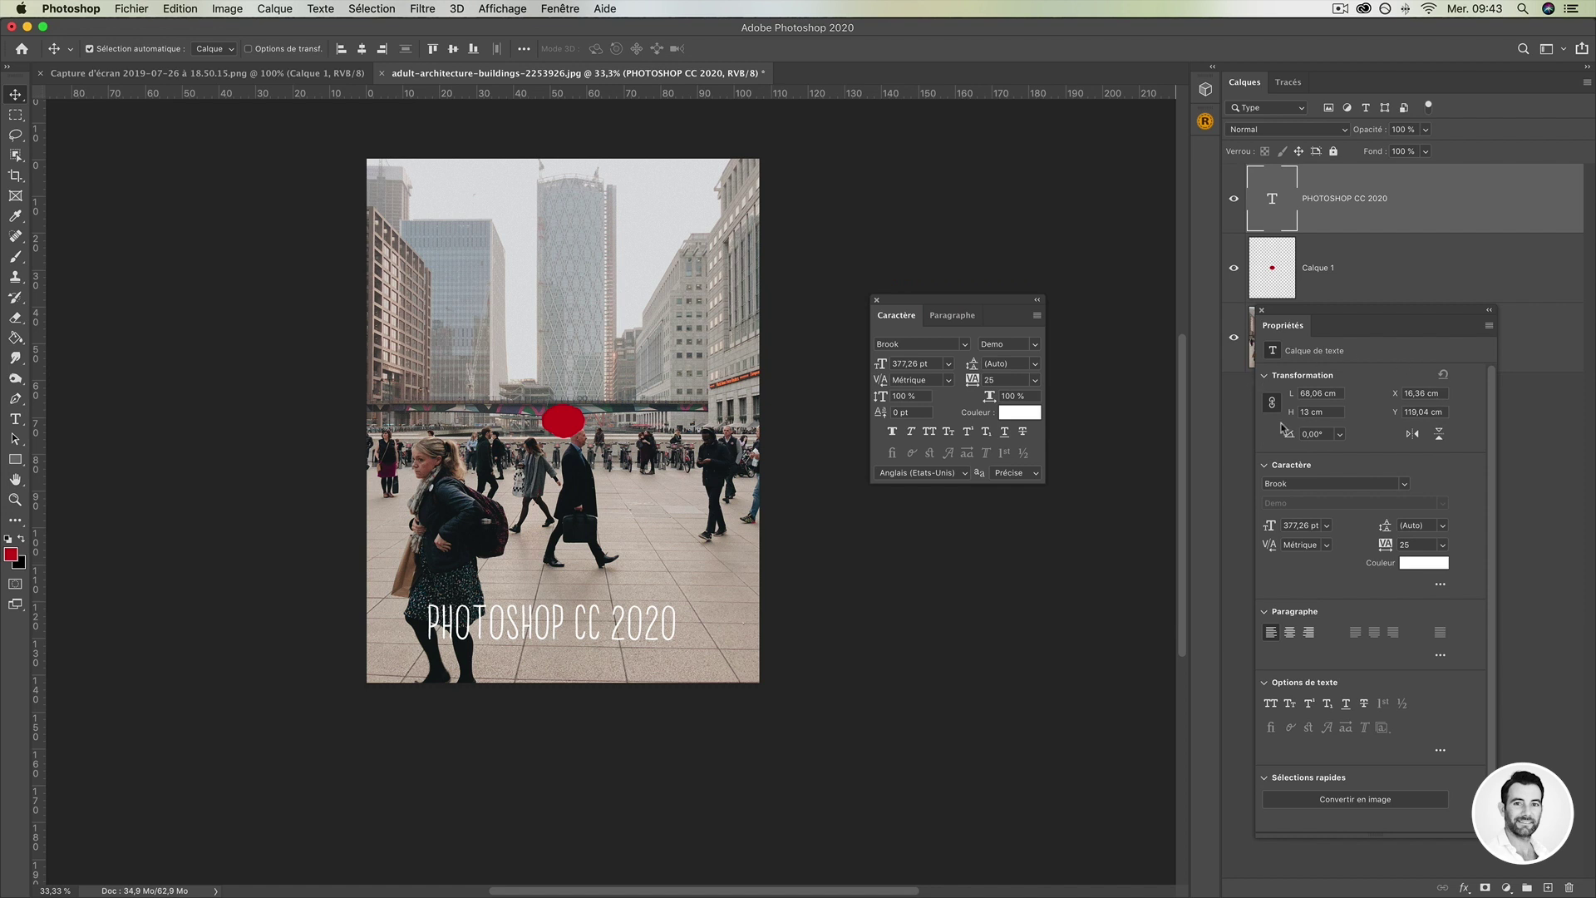
Step: Flip the PHOTOSHOP CC 2020 text horizontally and flip it back
left_click(1417, 435)
left_click(1417, 435)
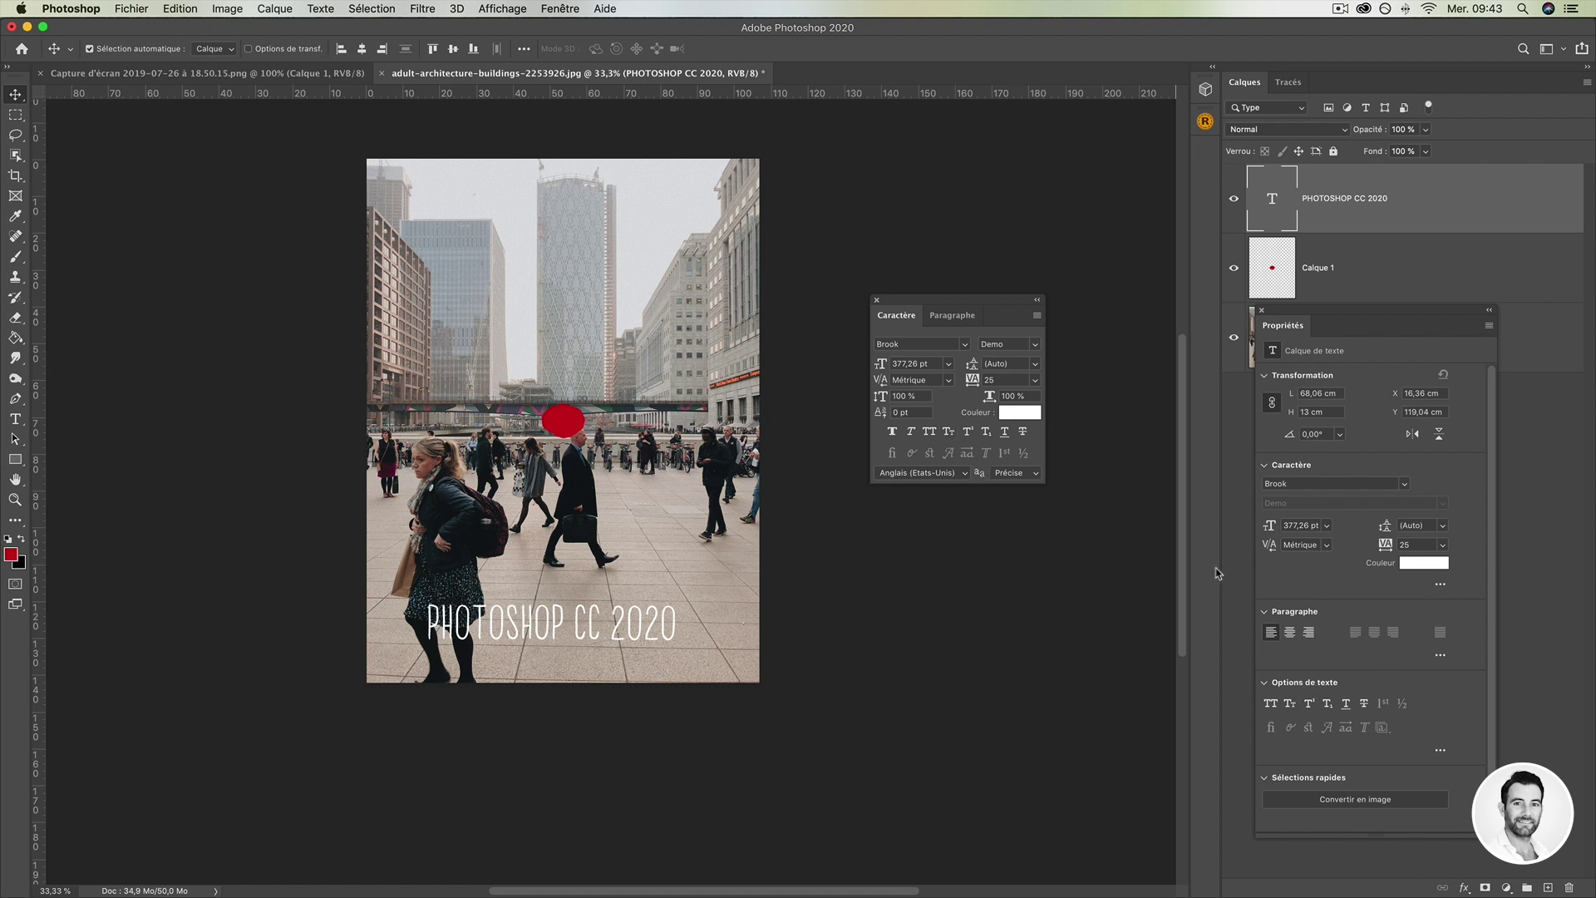
Step: Compare the dedicated Paragraphe and Caractère settings with those in the text layer's properties
left_click(967, 320)
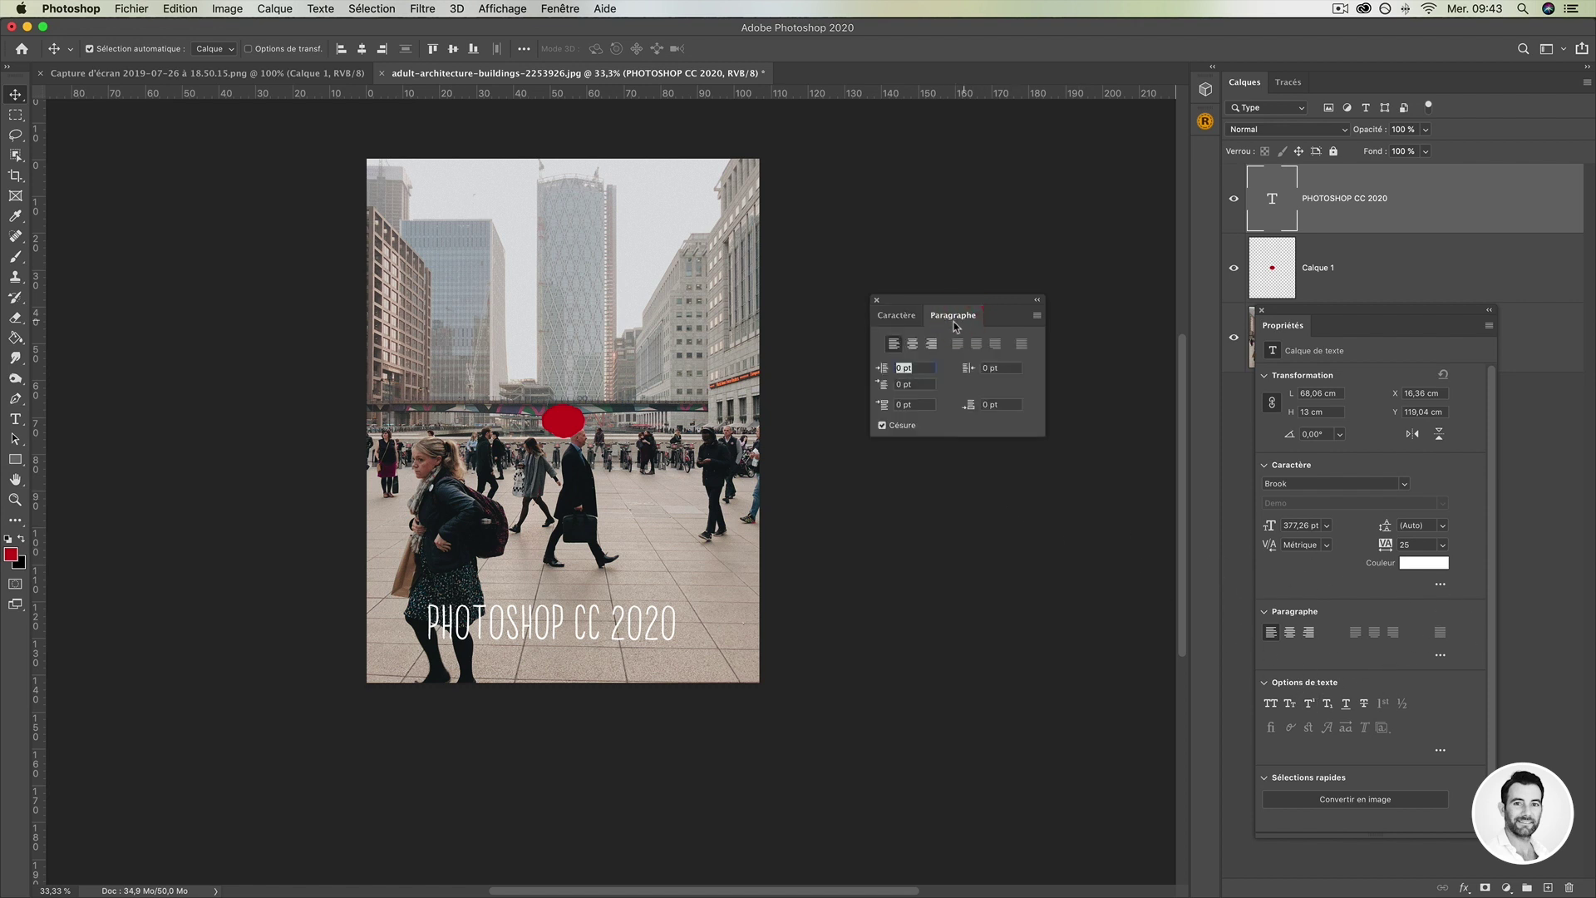
left_click(897, 320)
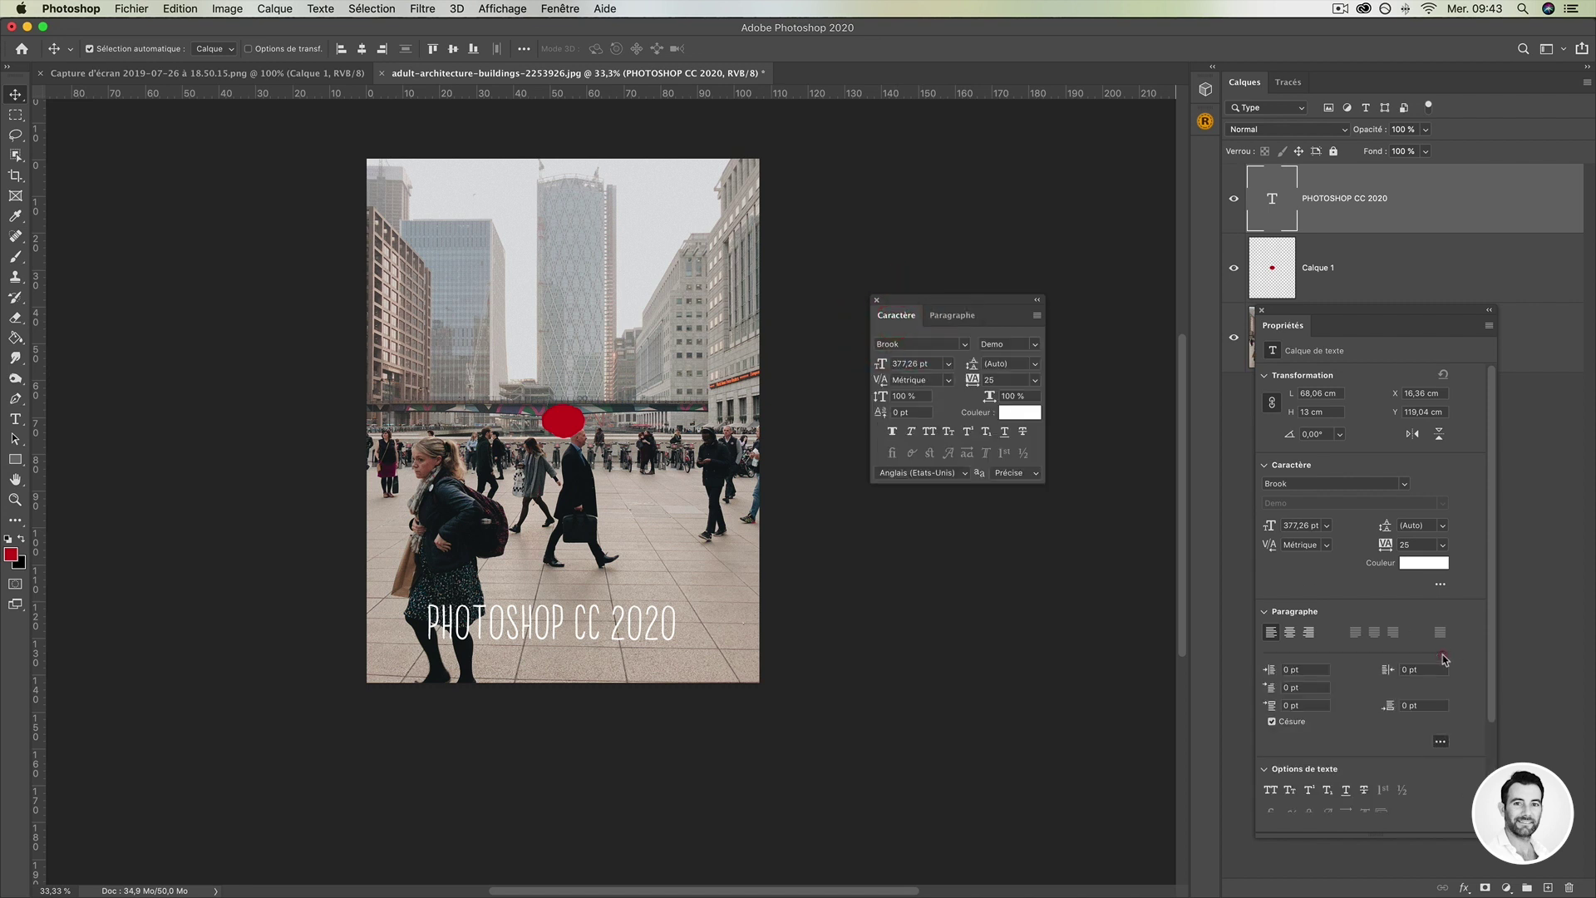
Step: Examine the text layer's paragraph, text options and quick conversion settings against the dedicated Paragraphe settings, and close the floating Caractère/Paragraphe panel
left_click(965, 318)
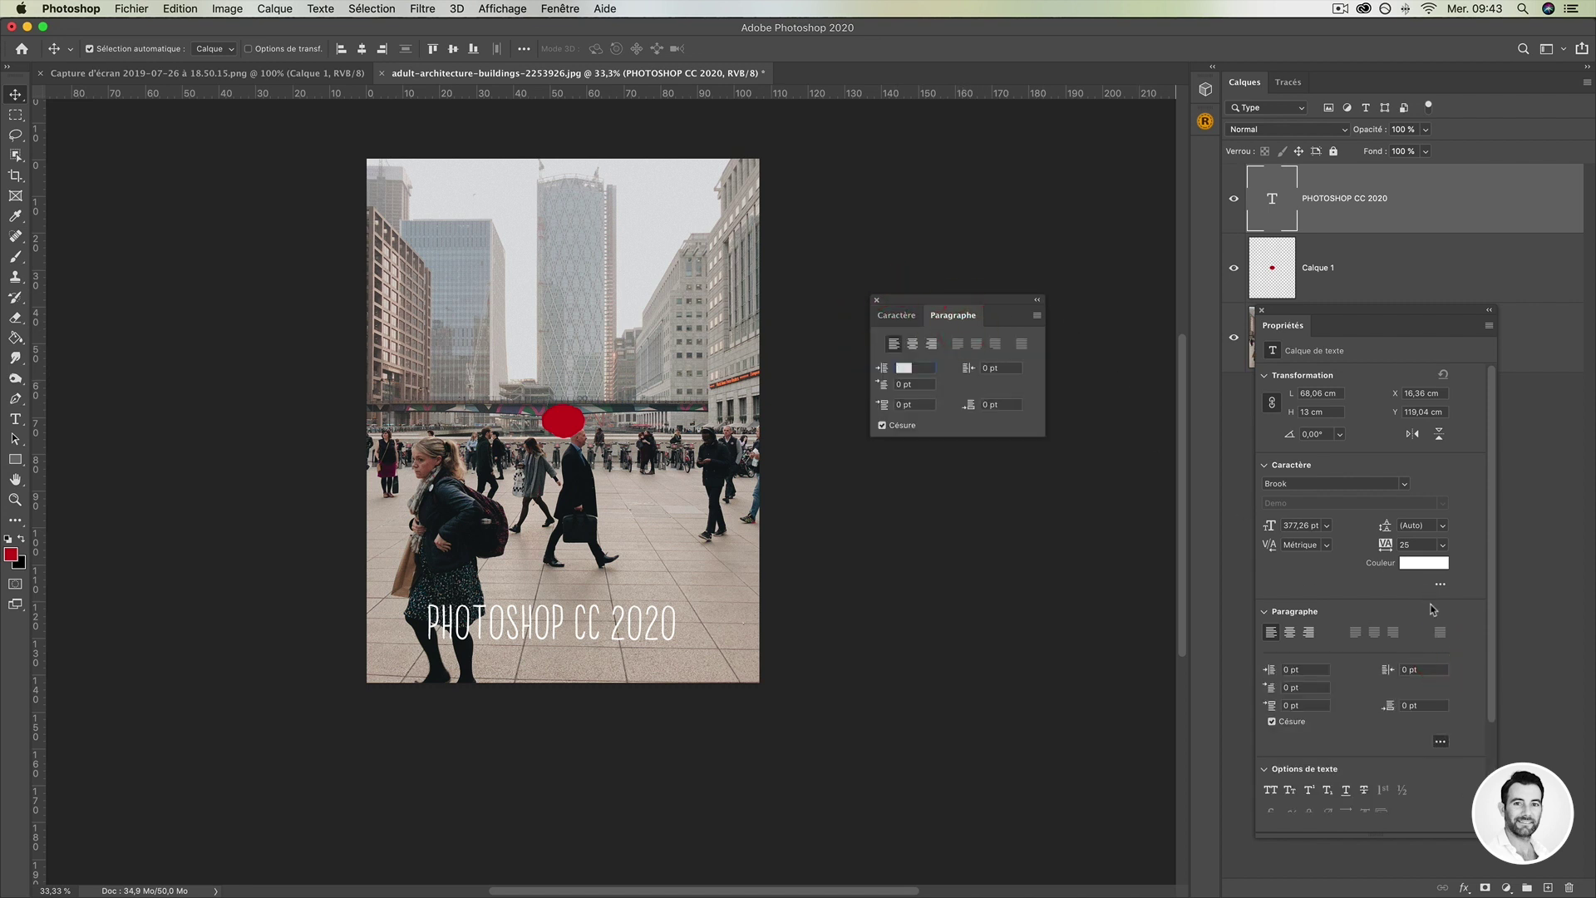
scroll(1434, 772, "down", 5)
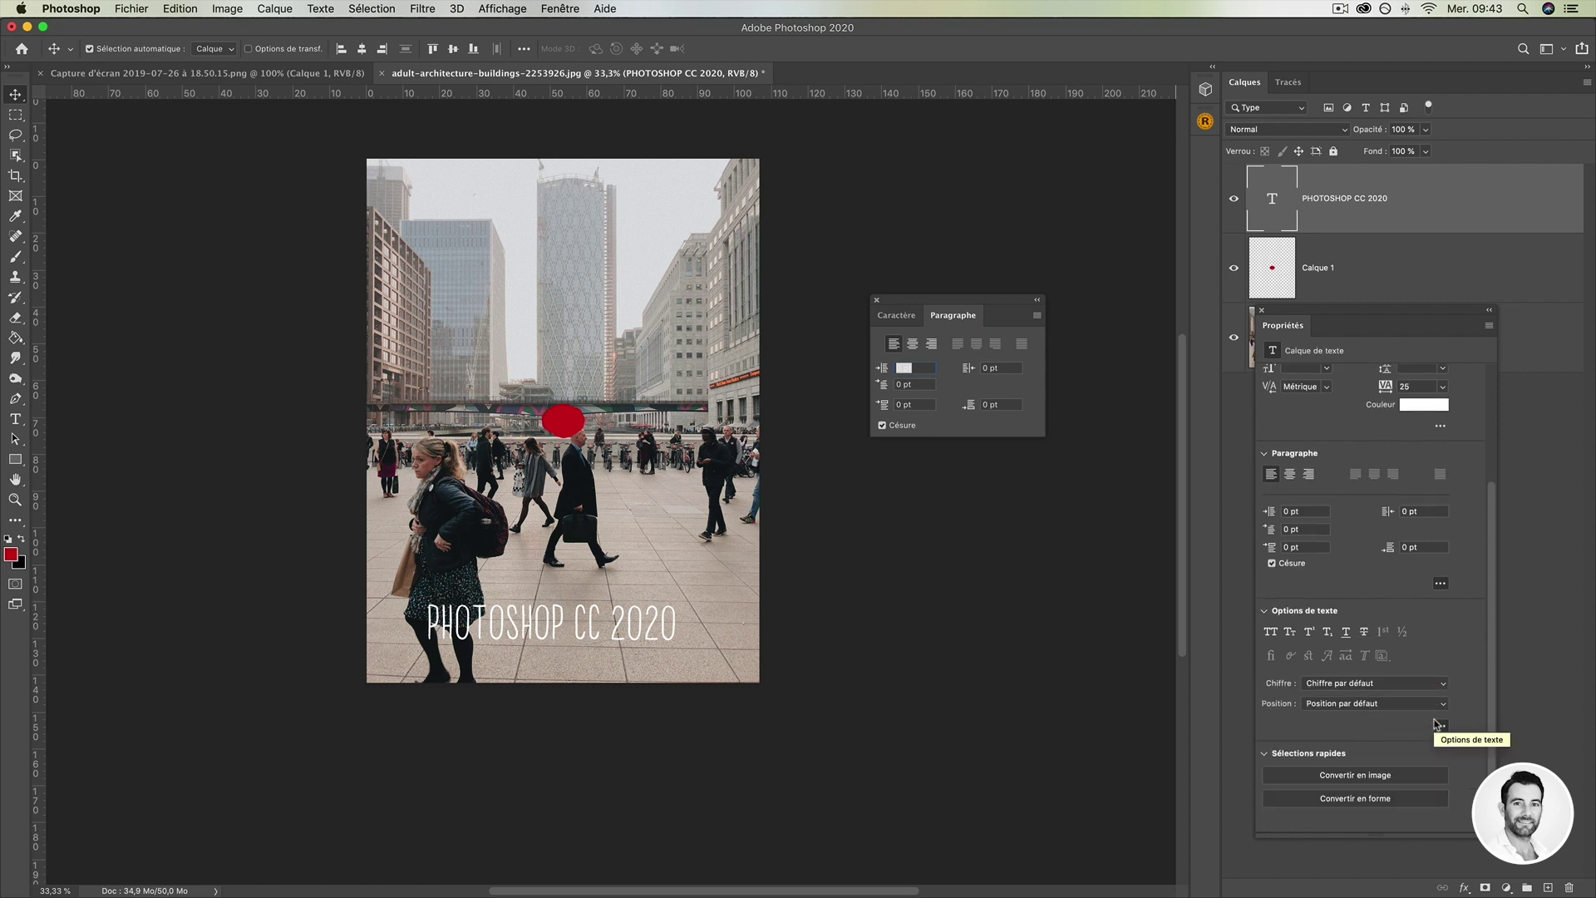
scroll(1123, 516, "down", 2)
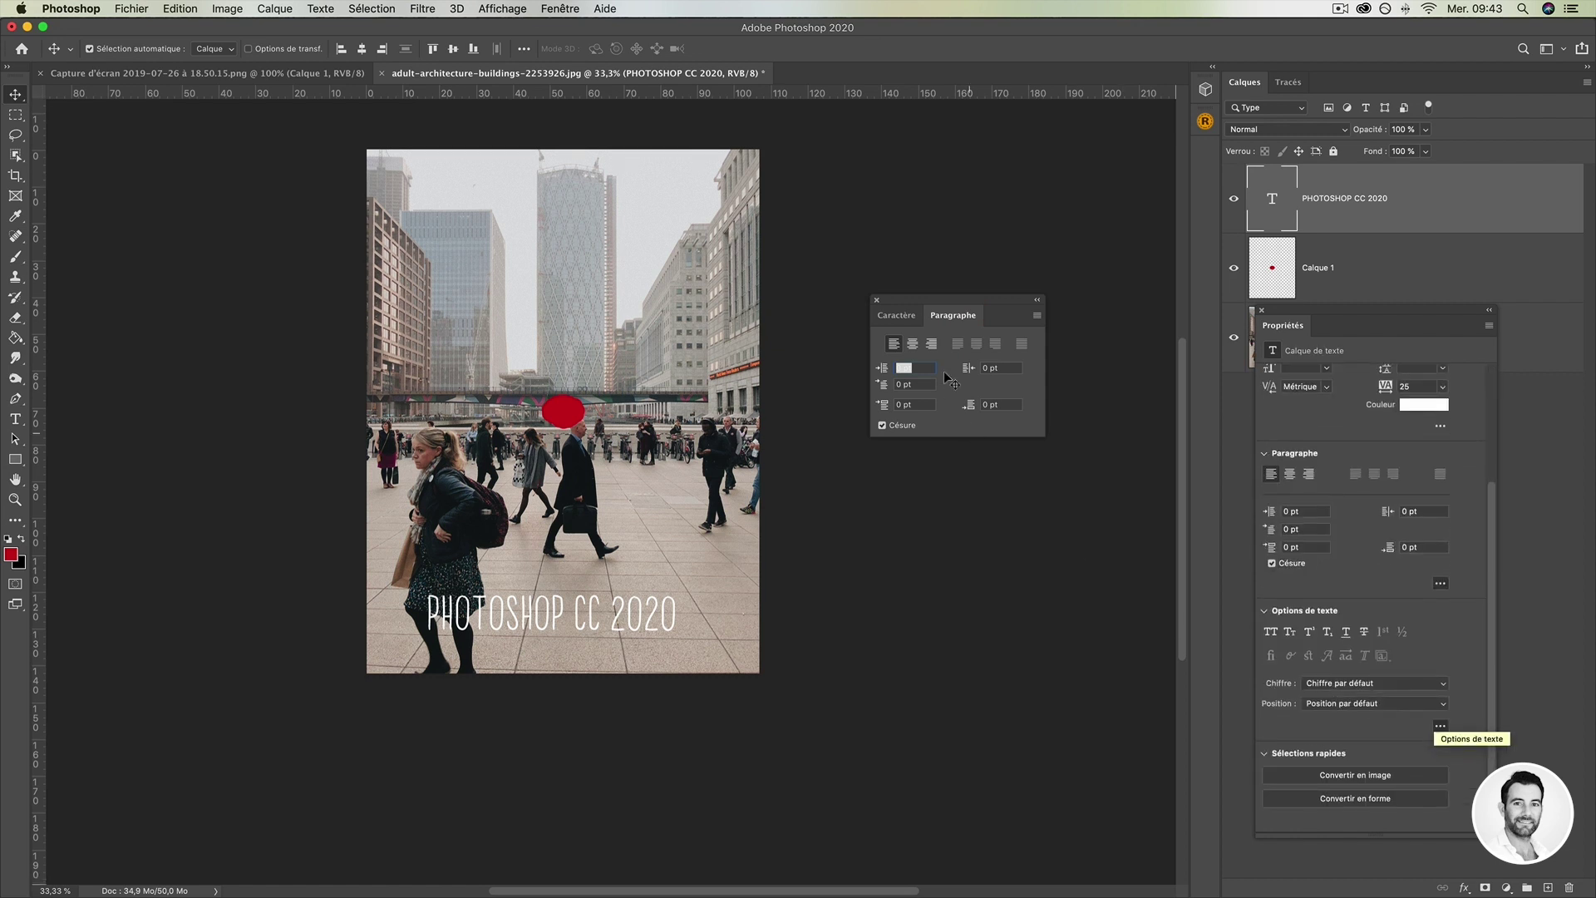
left_click(898, 316)
left_click(953, 315)
scroll(856, 466, "up", 5)
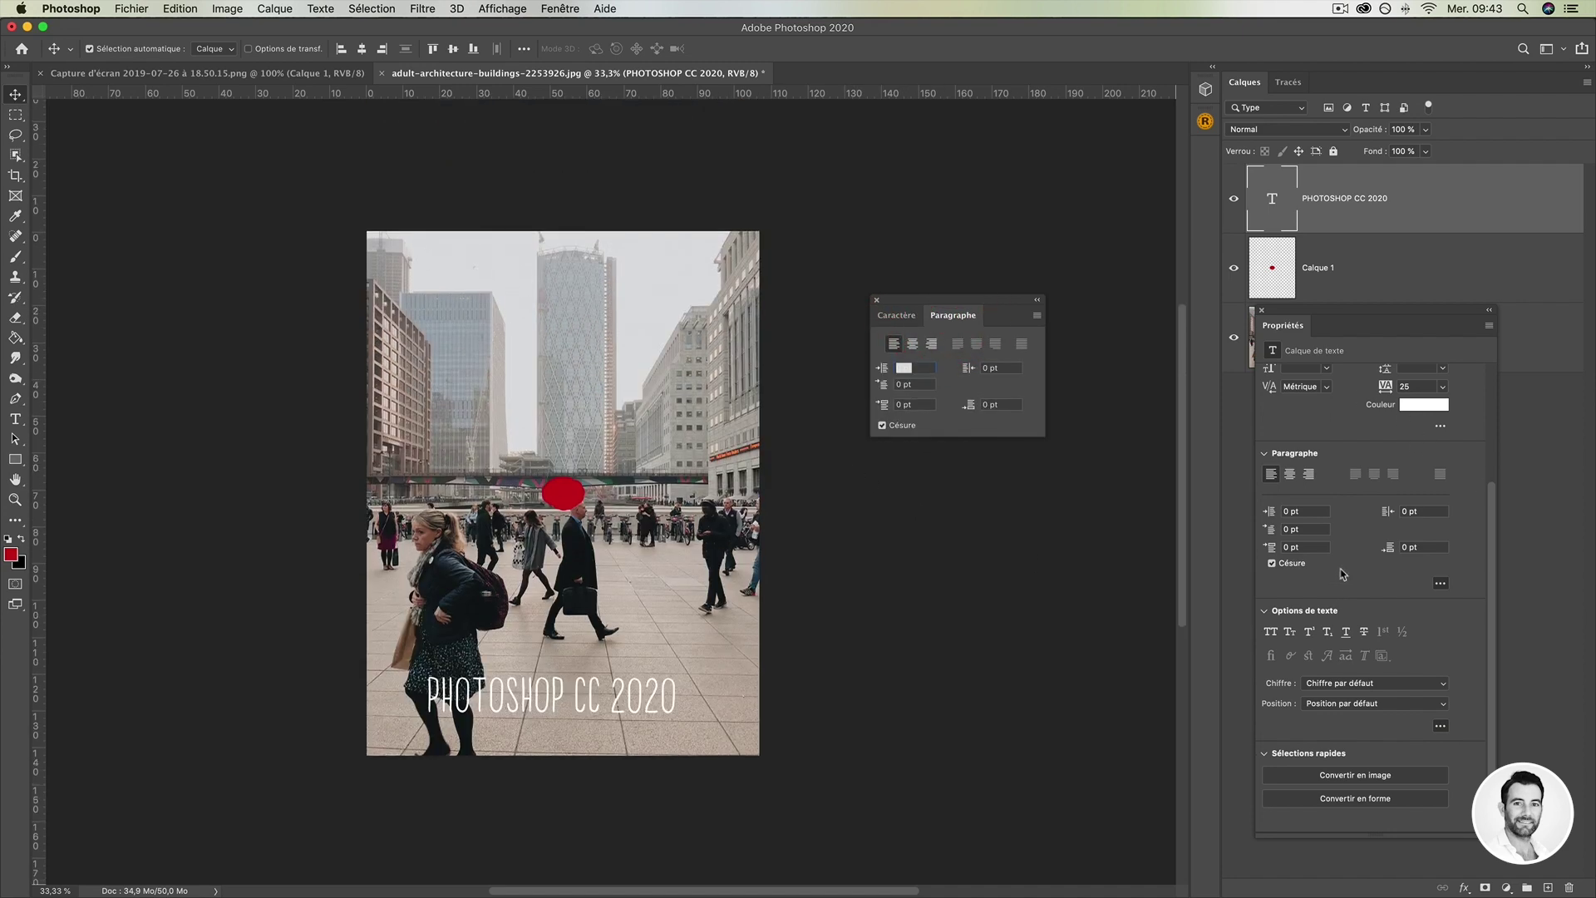
scroll(1342, 571, "up", 5)
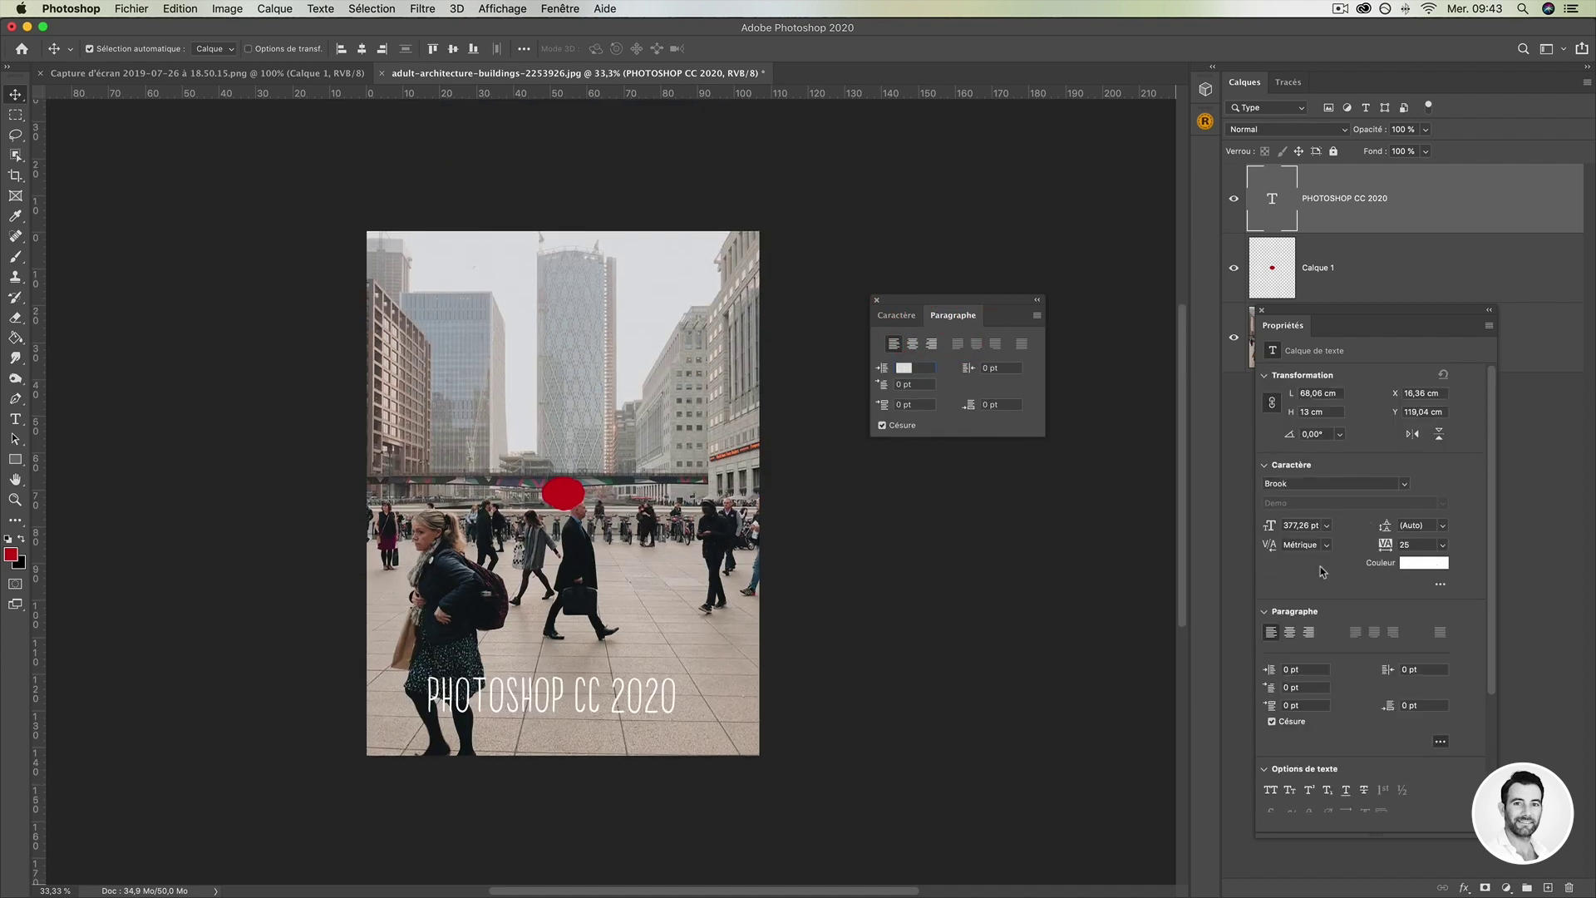
scroll(1320, 567, "down", 5)
scroll(927, 415, "down", 1)
left_click(876, 299)
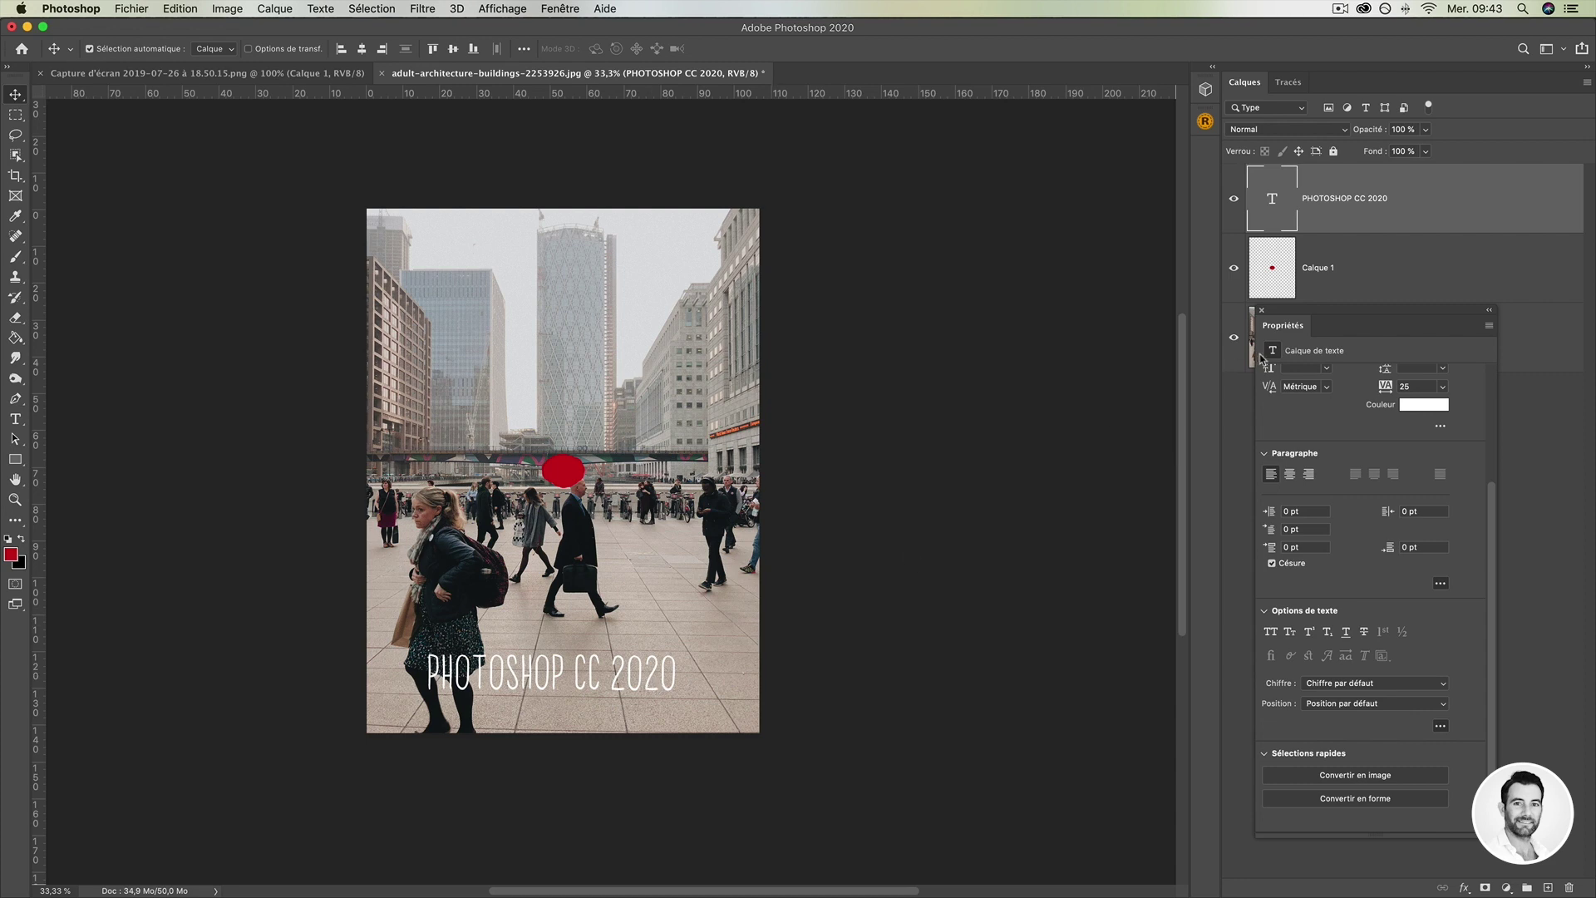
Step: Look over the PHOTOSHOP CC 2020 layer's conversion commands and convert the text layer to a shape with Convertir en forme
right_click(1445, 215)
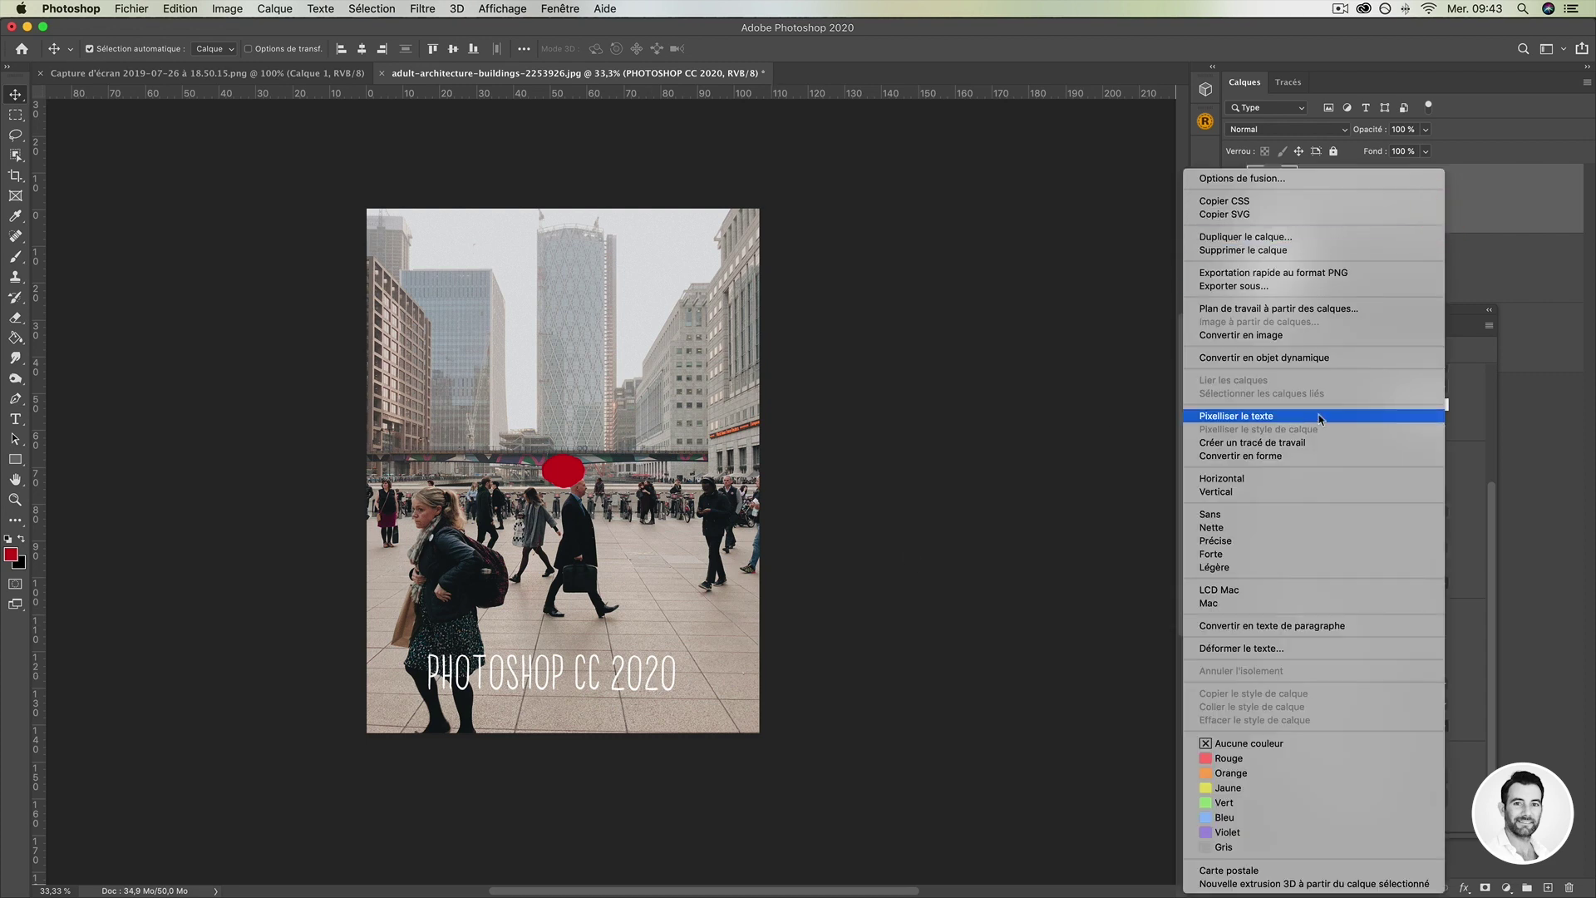
left_click(1469, 314)
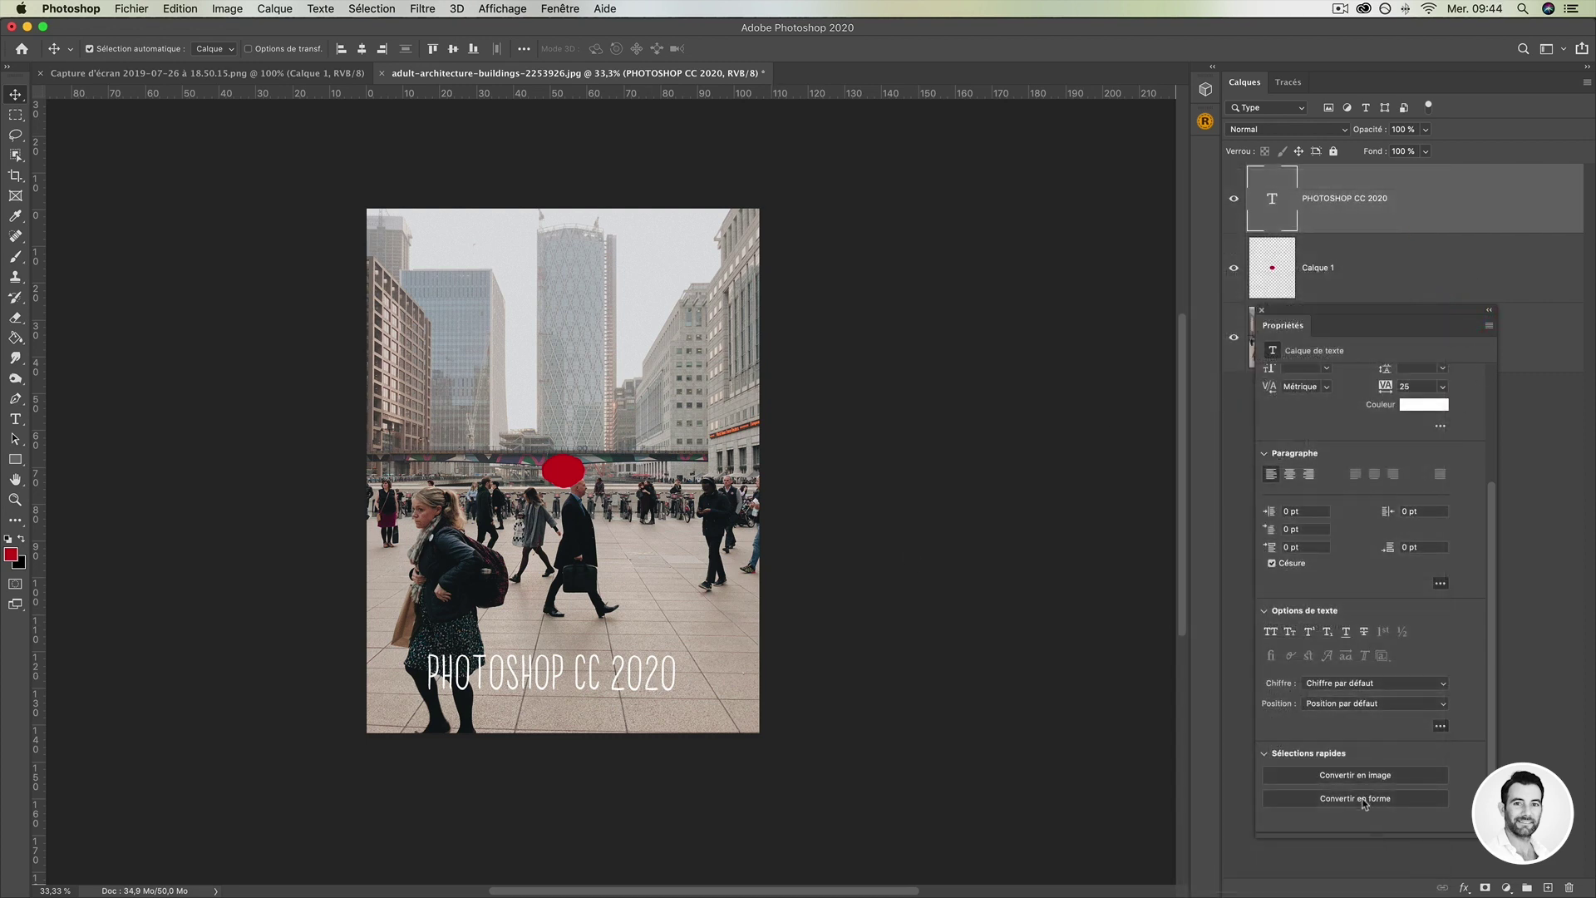
right_click(1420, 215)
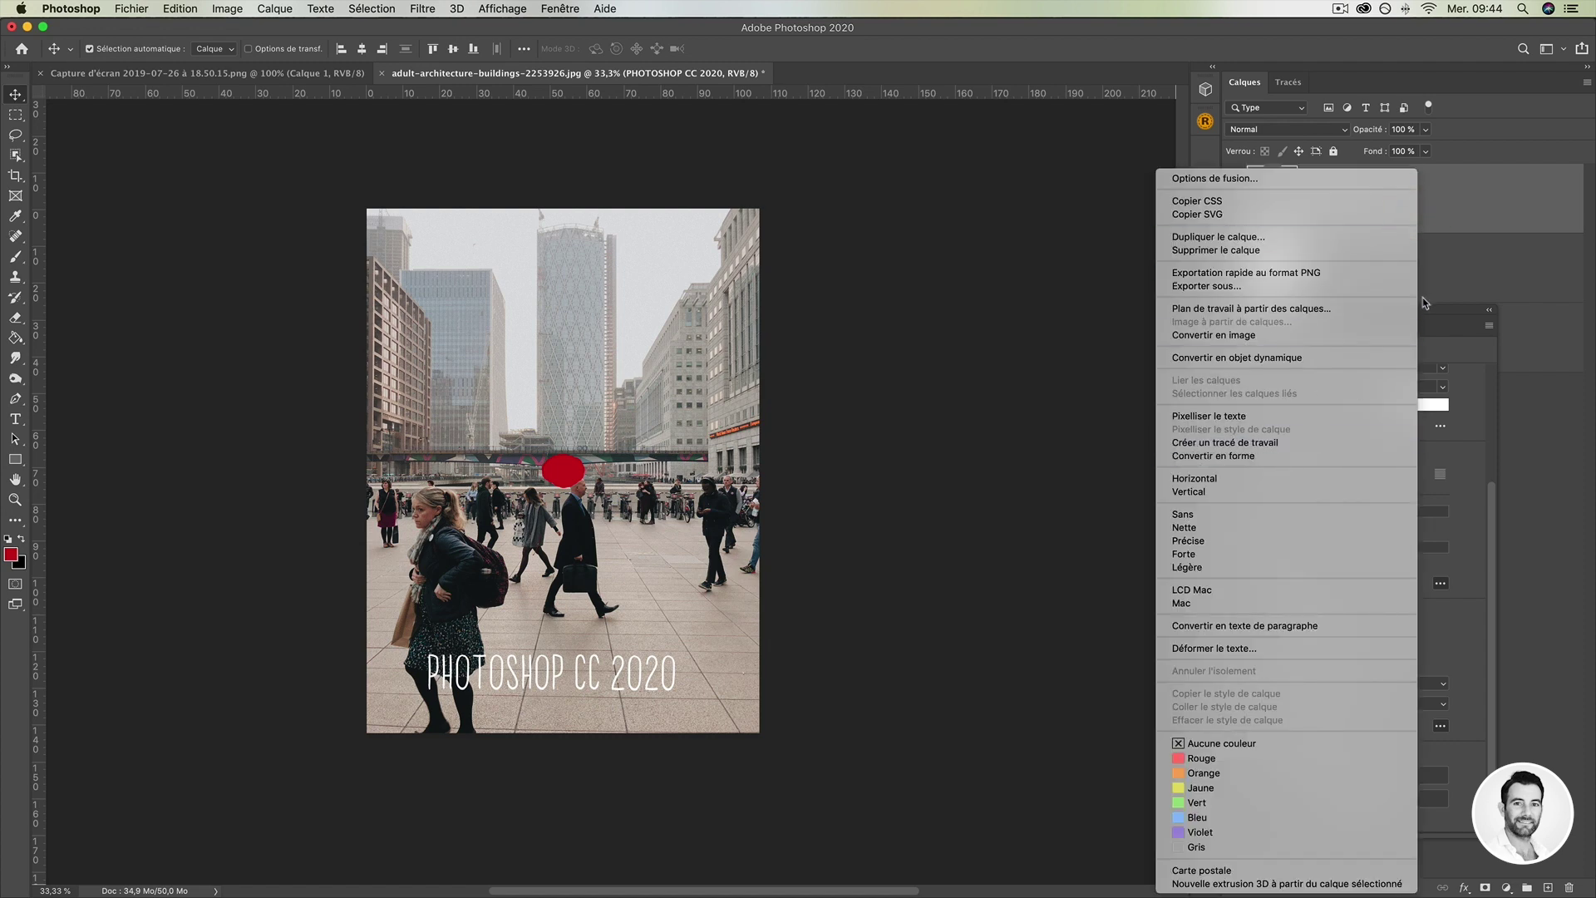
left_click(1458, 193)
left_click(1387, 799)
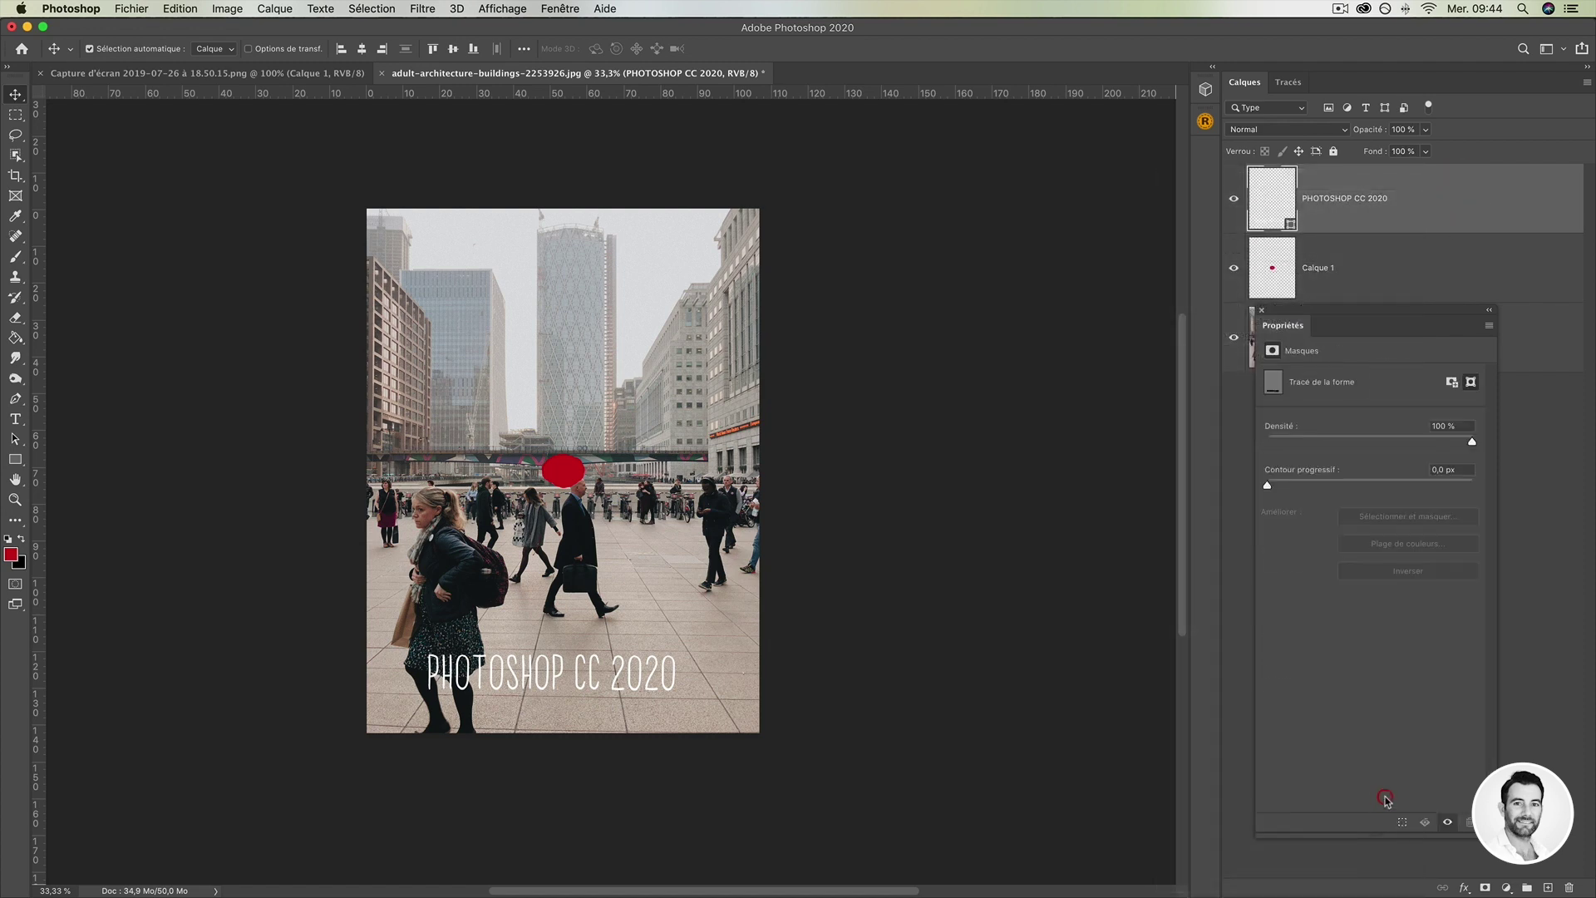
Step: Try pulling a top anchor point of the last 2 upward with Direct Selection, and undo back to the editable text layer
left_click(16, 441)
right_click(17, 444)
left_click(49, 453)
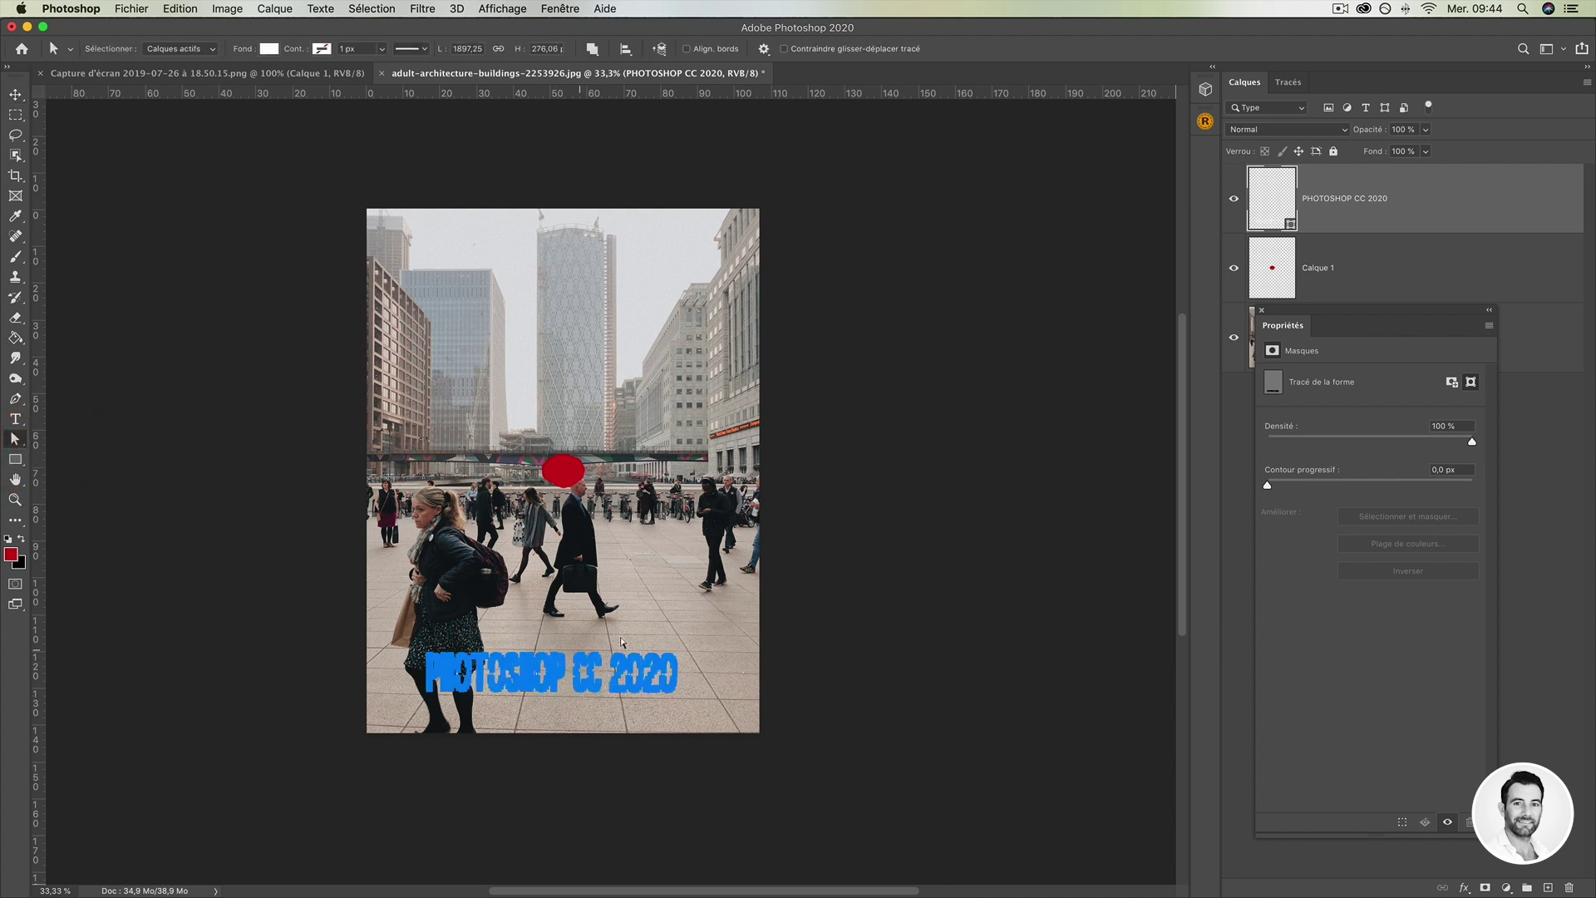
left_click(651, 659)
left_click_drag(650, 656, 650, 586)
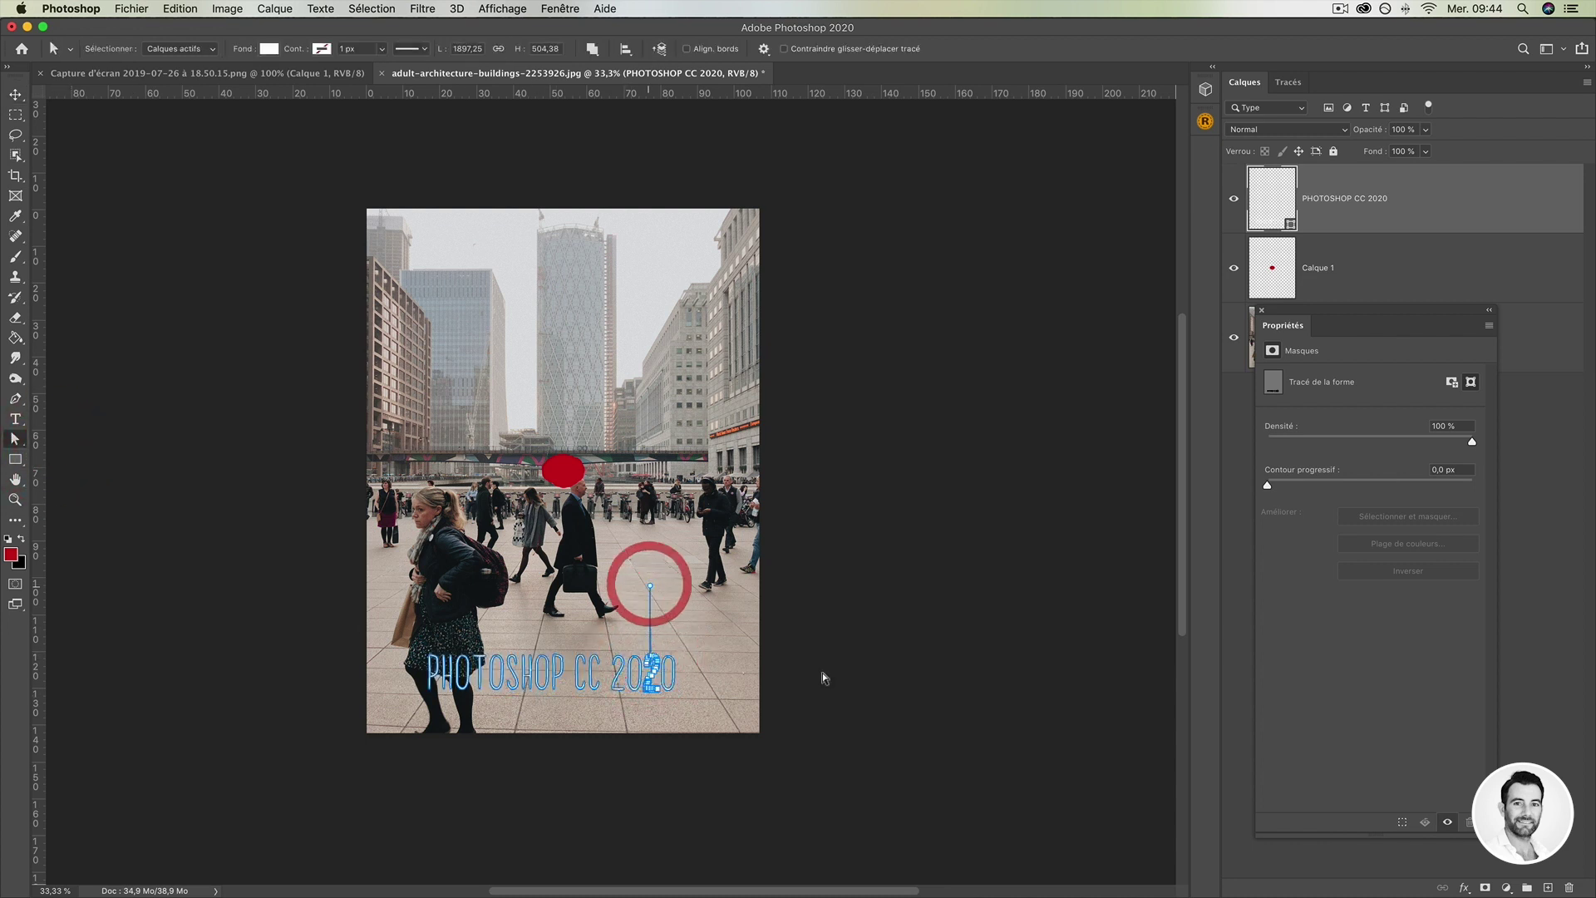
key("super+z")
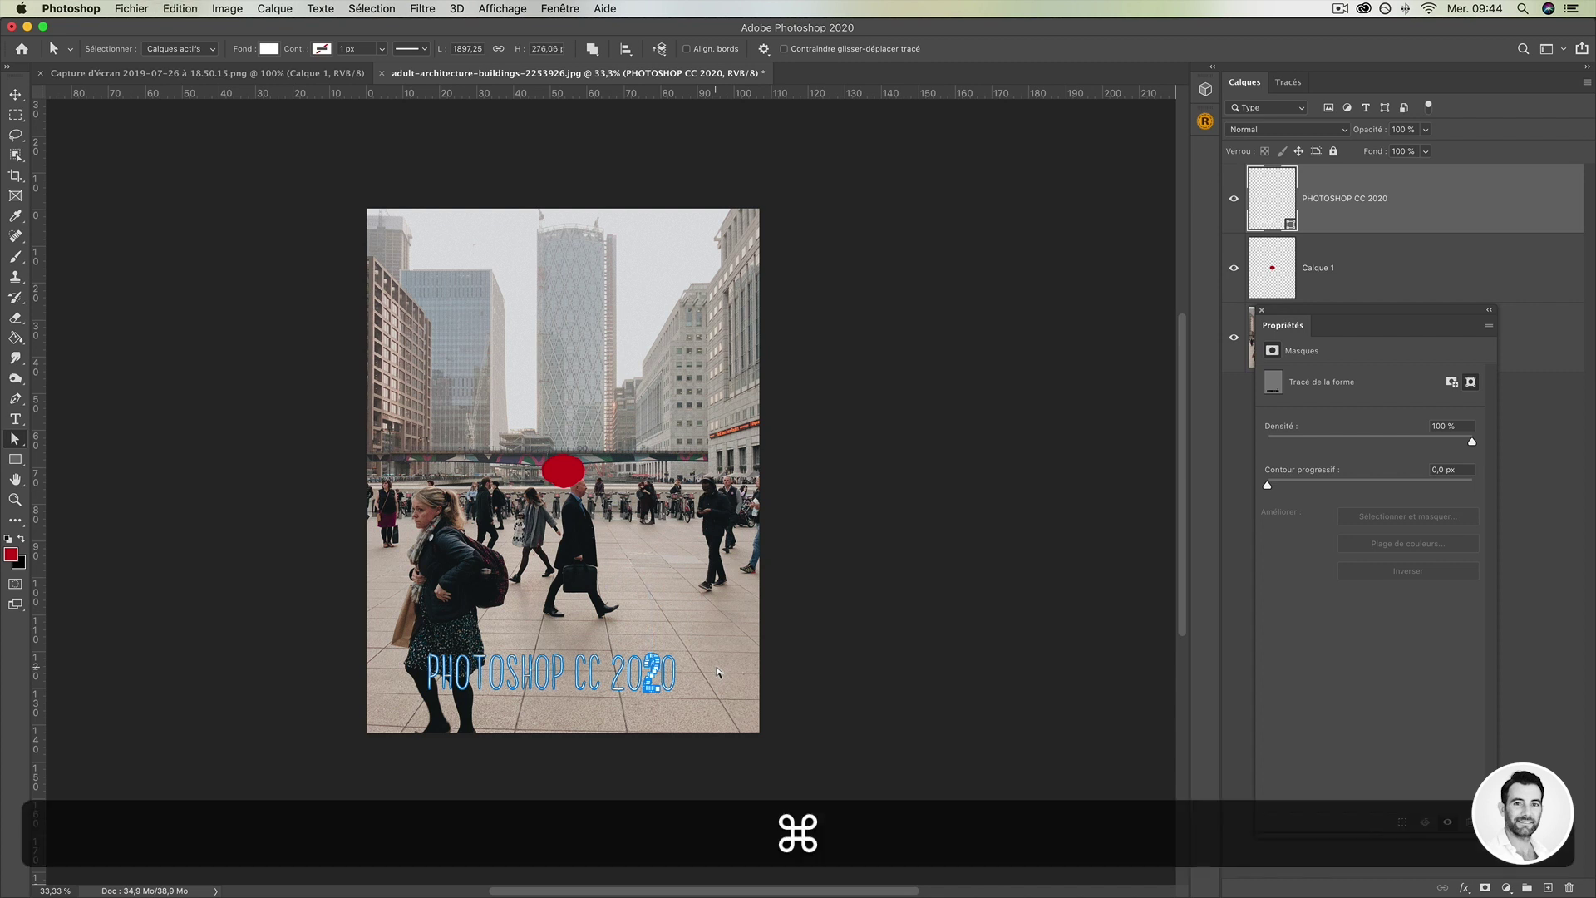
left_click(717, 670)
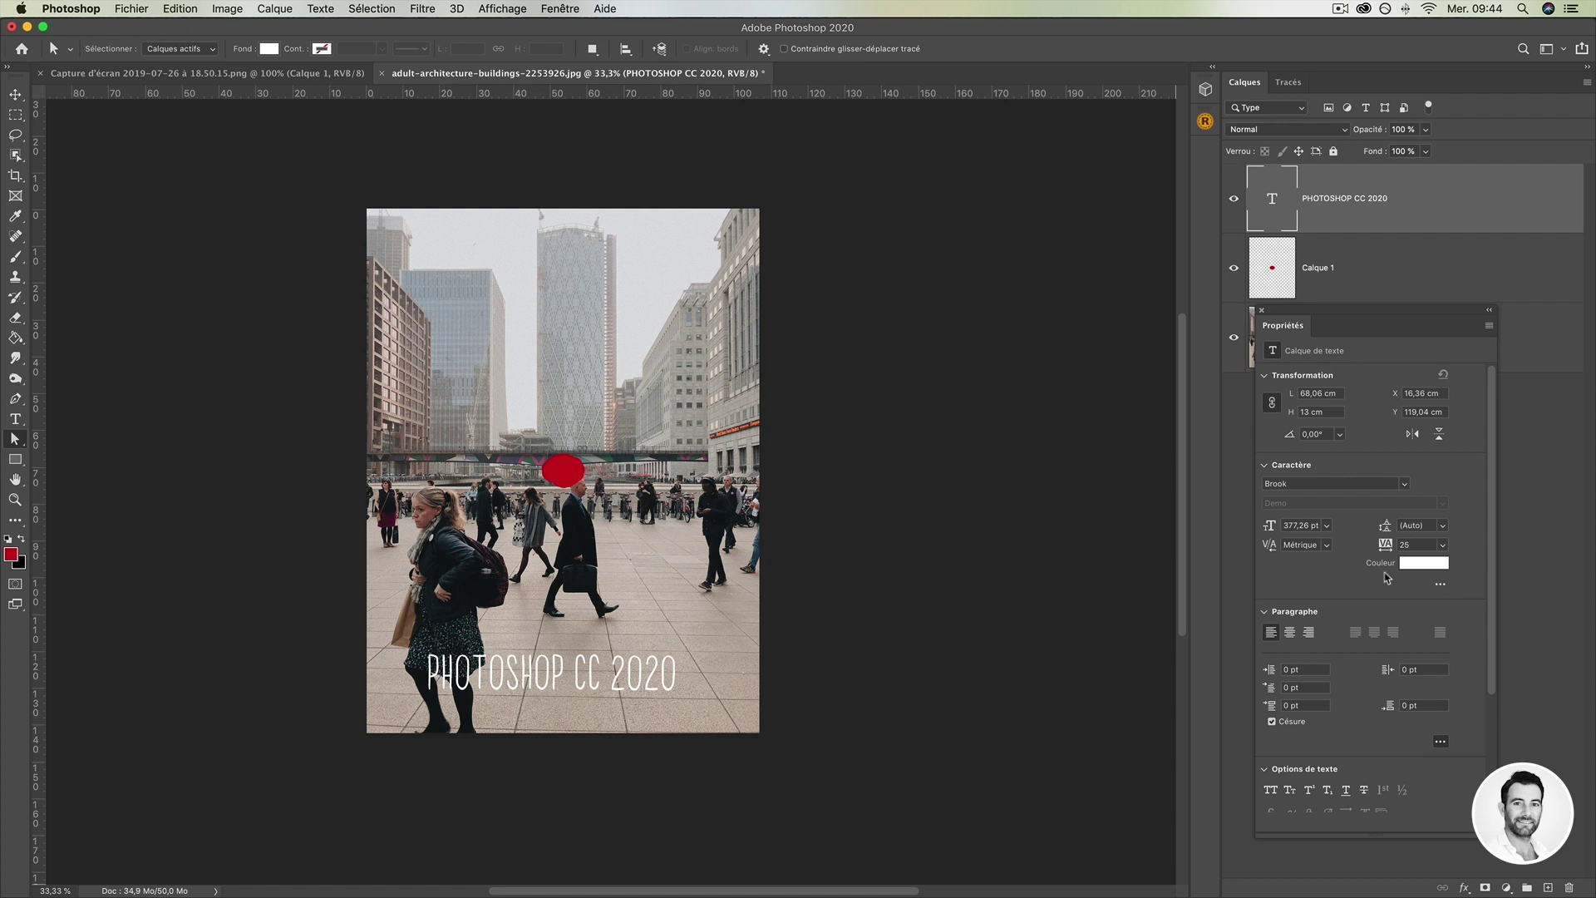
Step: Look through the restored text layer's properties and place the Propriétés panel in the empty area beside the photo, clear of the layers
scroll(1395, 569, "down", 5)
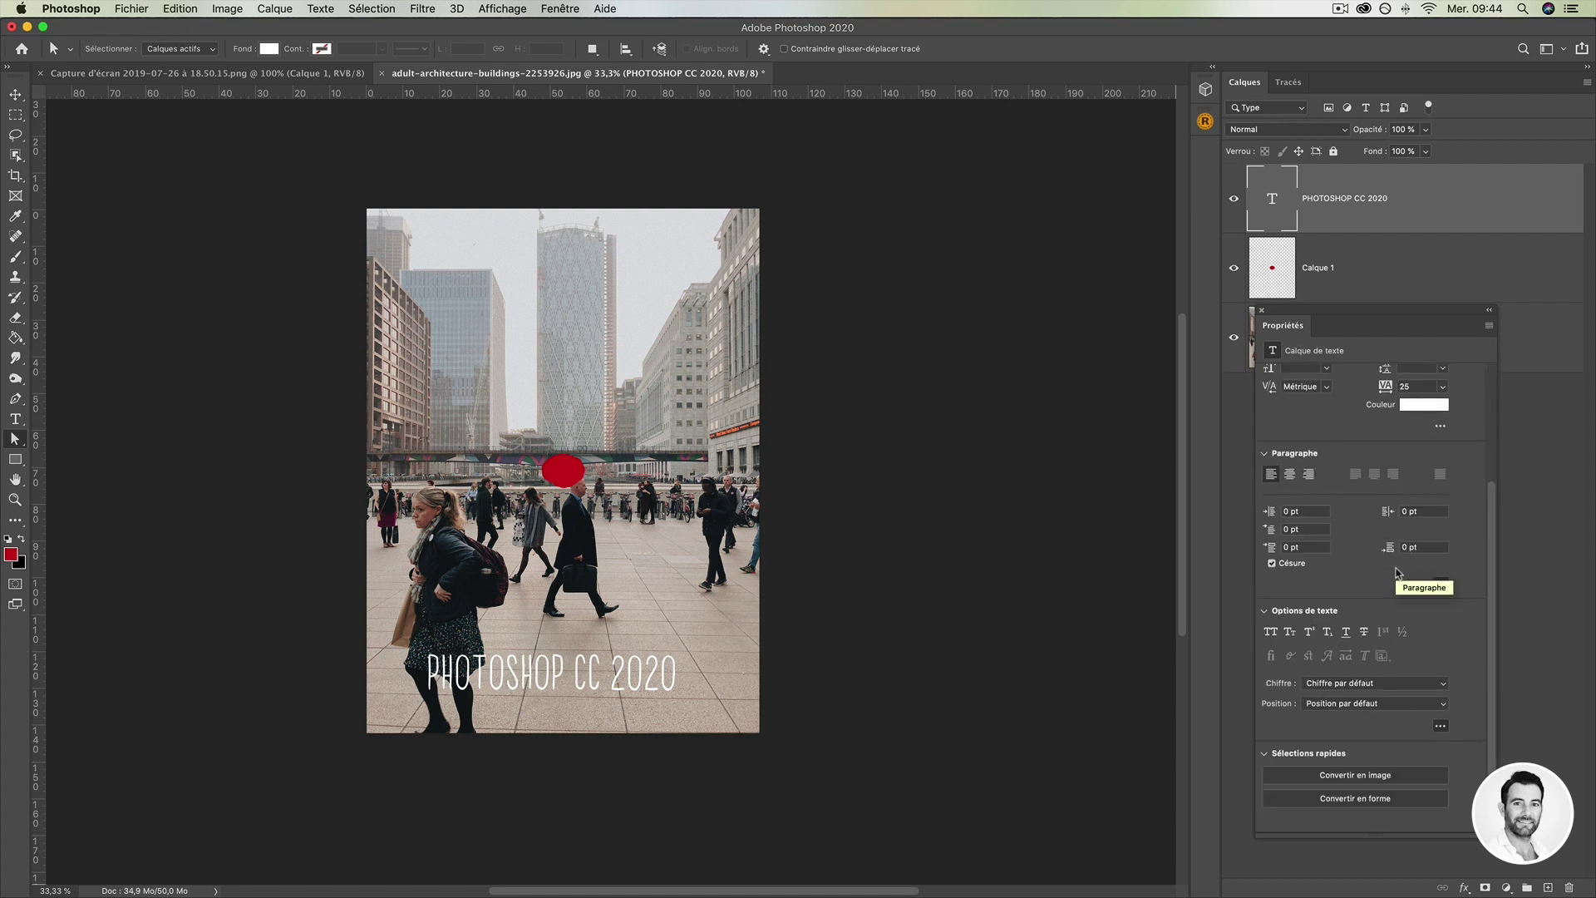
scroll(1397, 572, "up", 5)
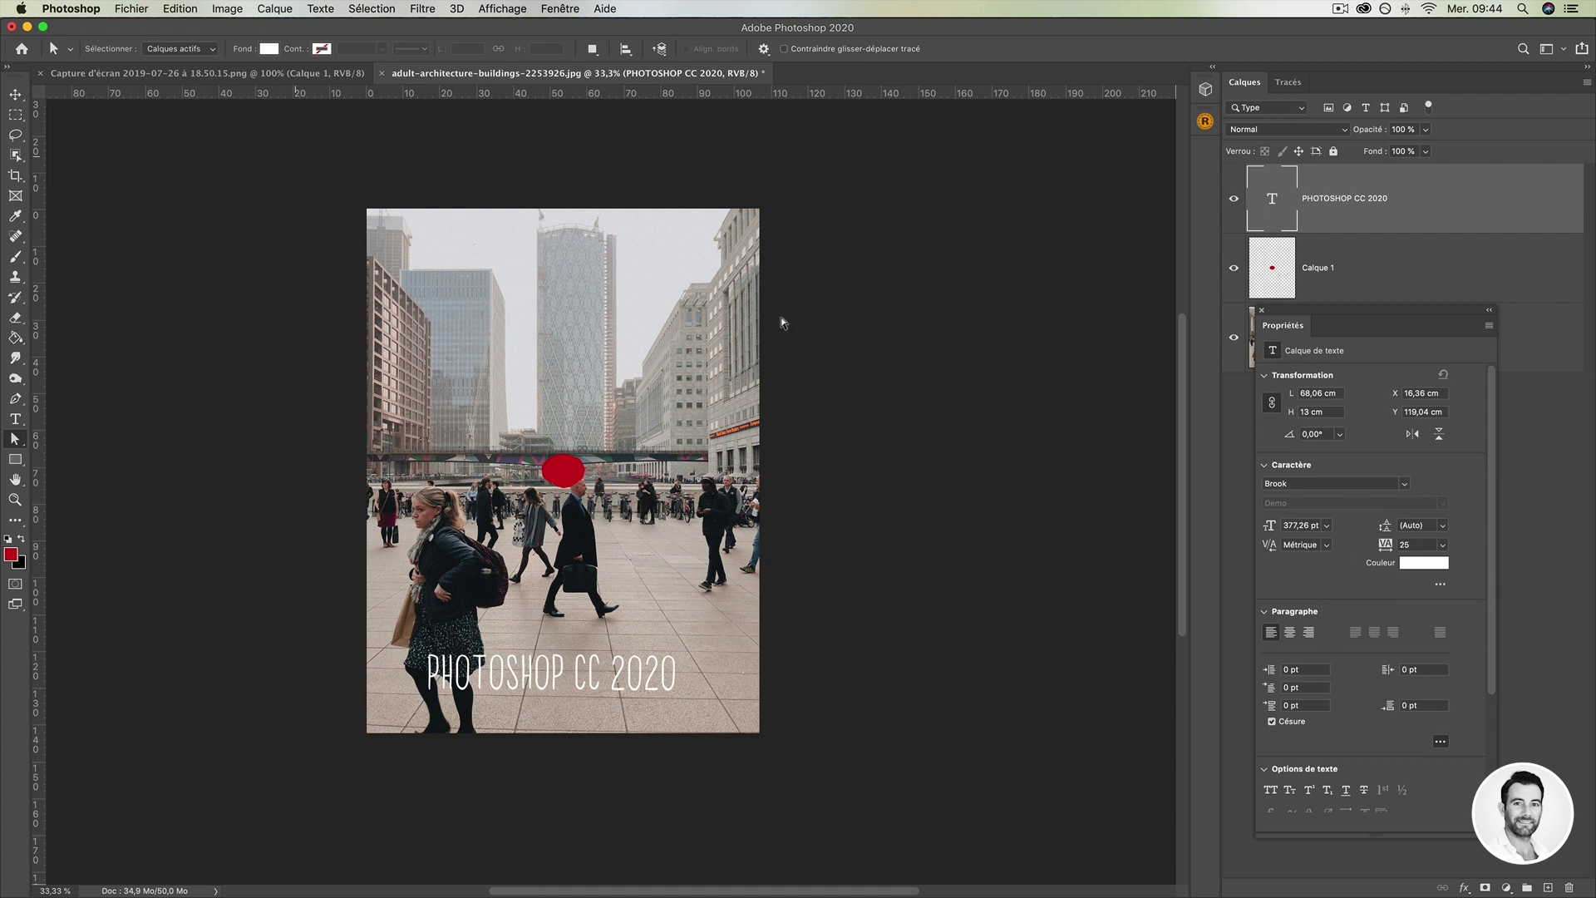
left_click_drag(1330, 312, 1006, 120)
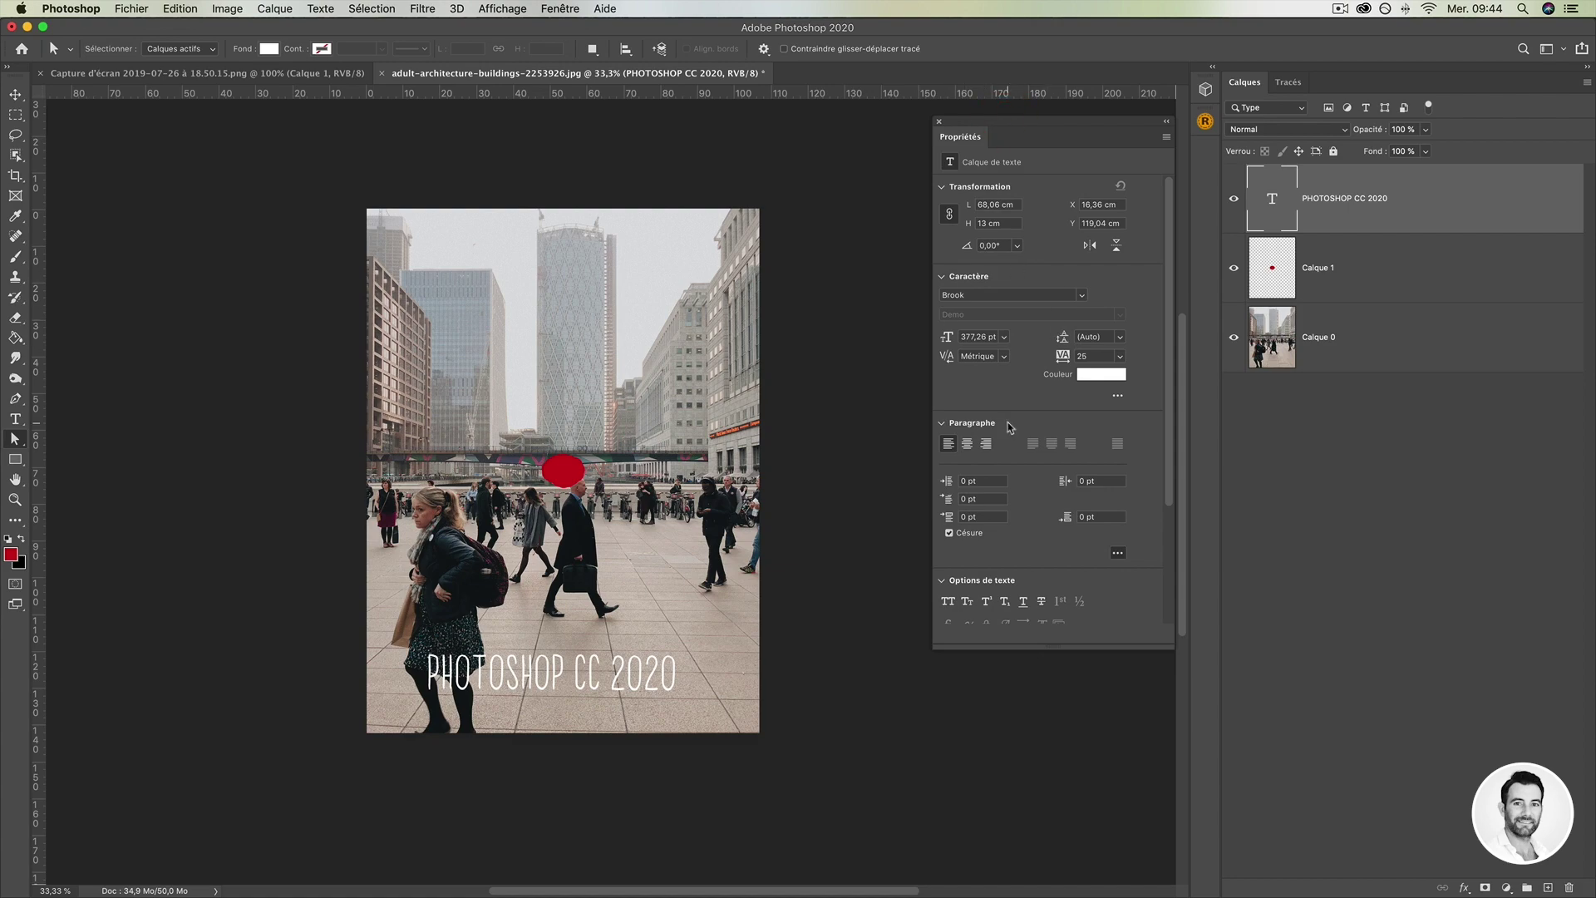